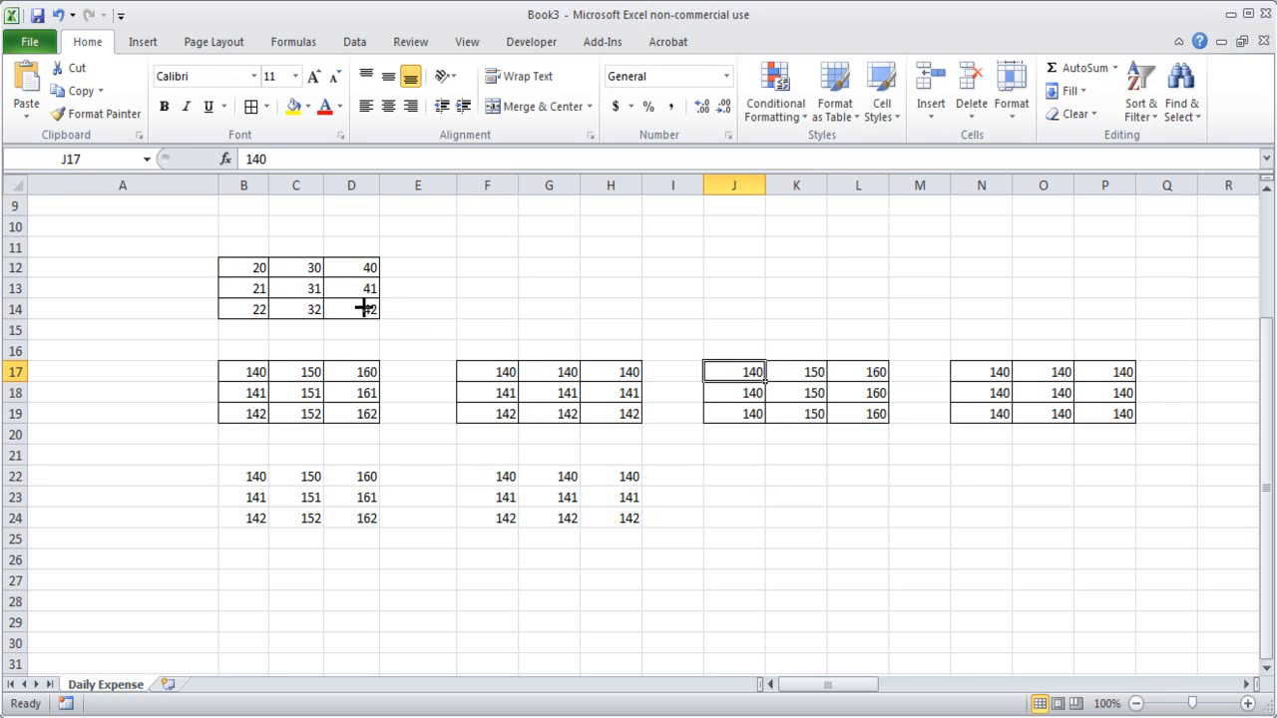
Copy the formula =$B12+120 from F22 as text and enter it in J22.
click(752, 392)
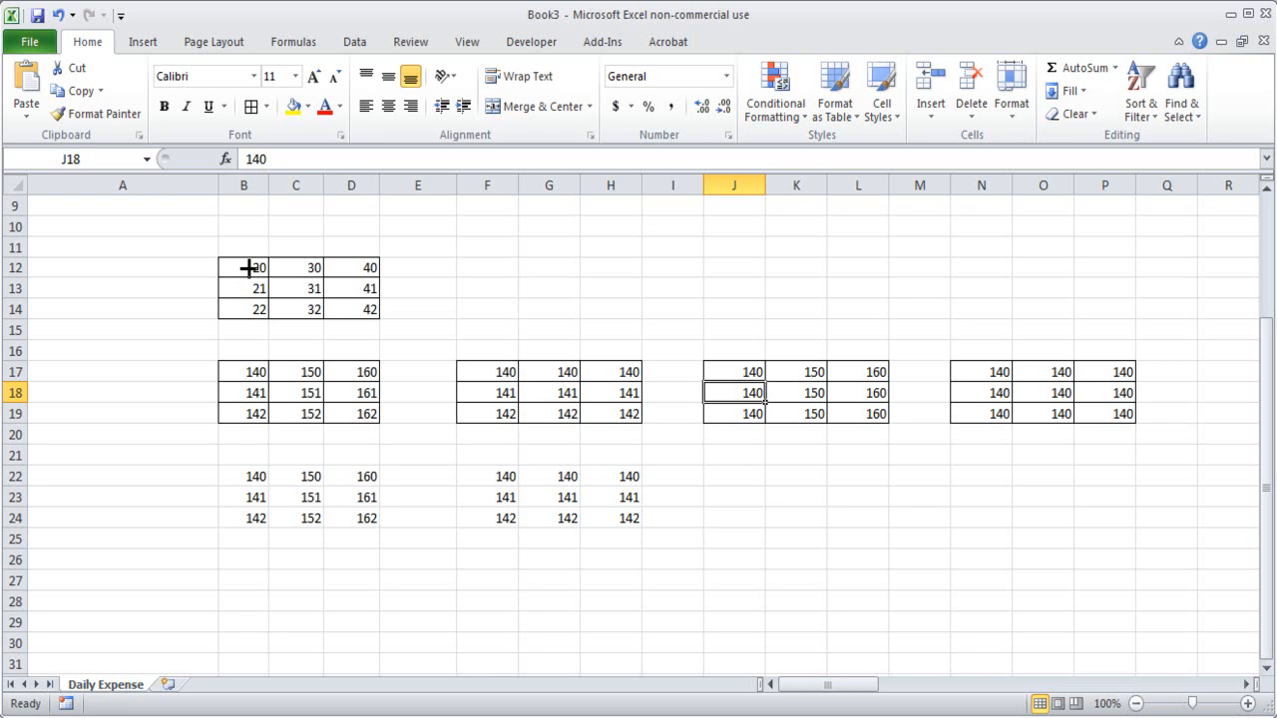
double_click(502, 473)
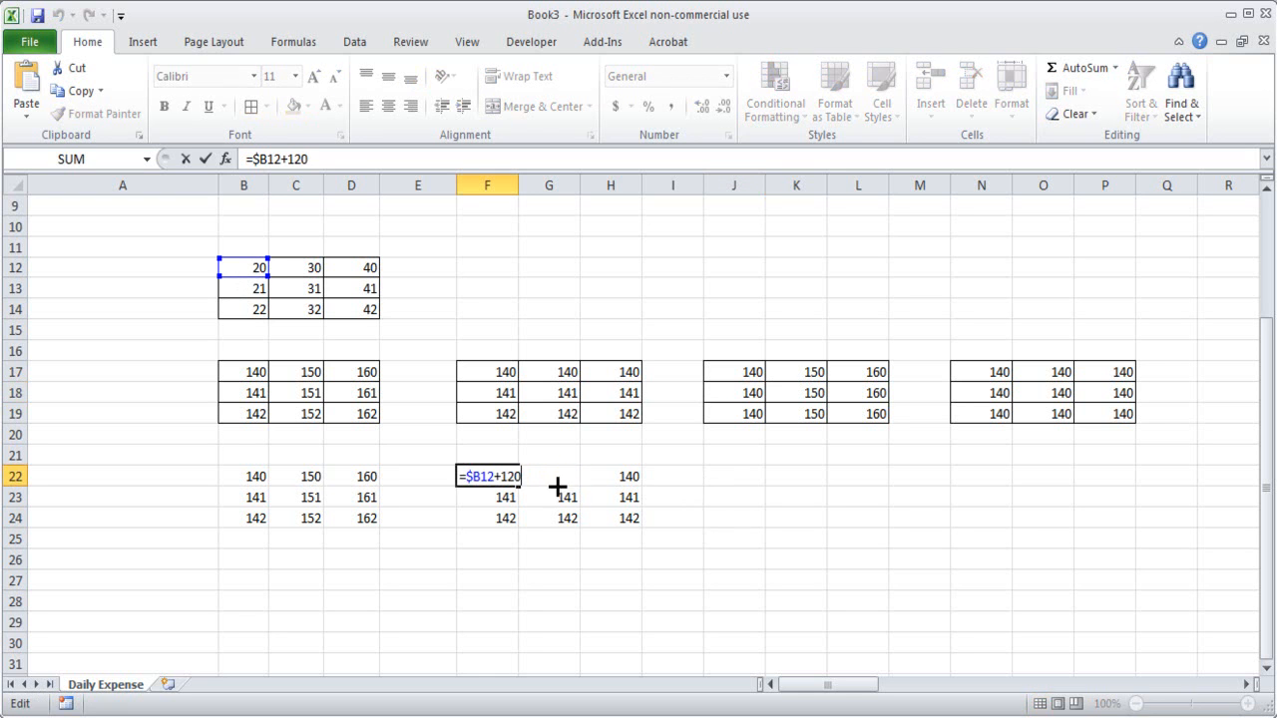
key(shift+Home)
key(ctrl+c)
key(Return)
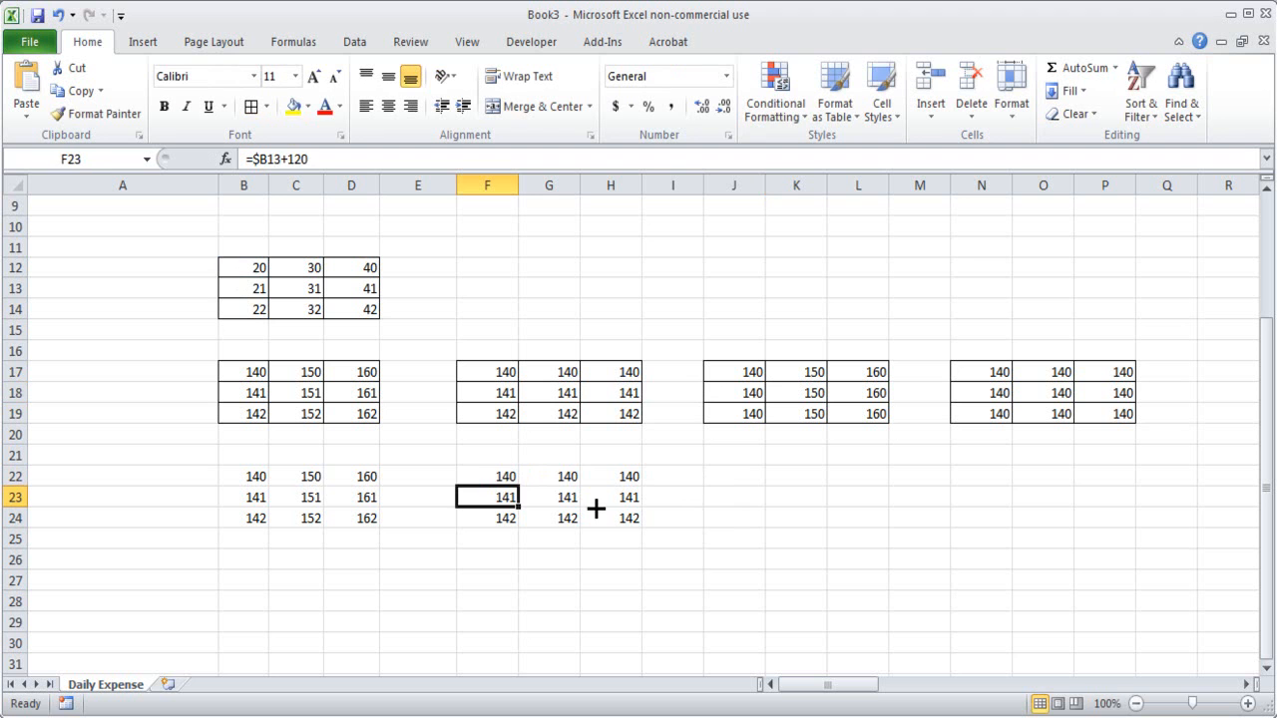
click(733, 479)
key(F2)
key(ctrl+v)
click(770, 542)
Switch to Windows Journal and handwrite a circled C1 with a horizontal arrow in the empty area below the $C1 notes.
key(alt+Tab)
scroll(749, 535, down, 5)
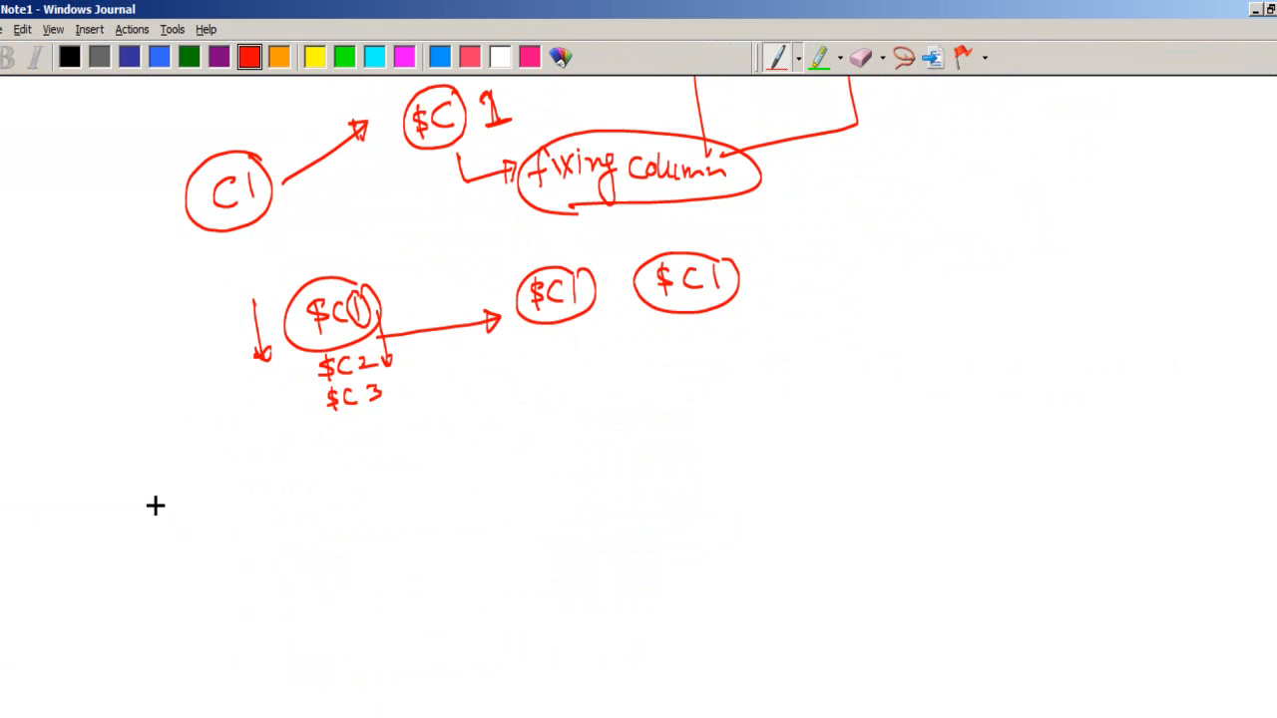
mouse_move(228, 496)
mouse_down()
mouse_move(221, 518)
mouse_move(365, 485)
mouse_move(357, 502)
mouse_up()
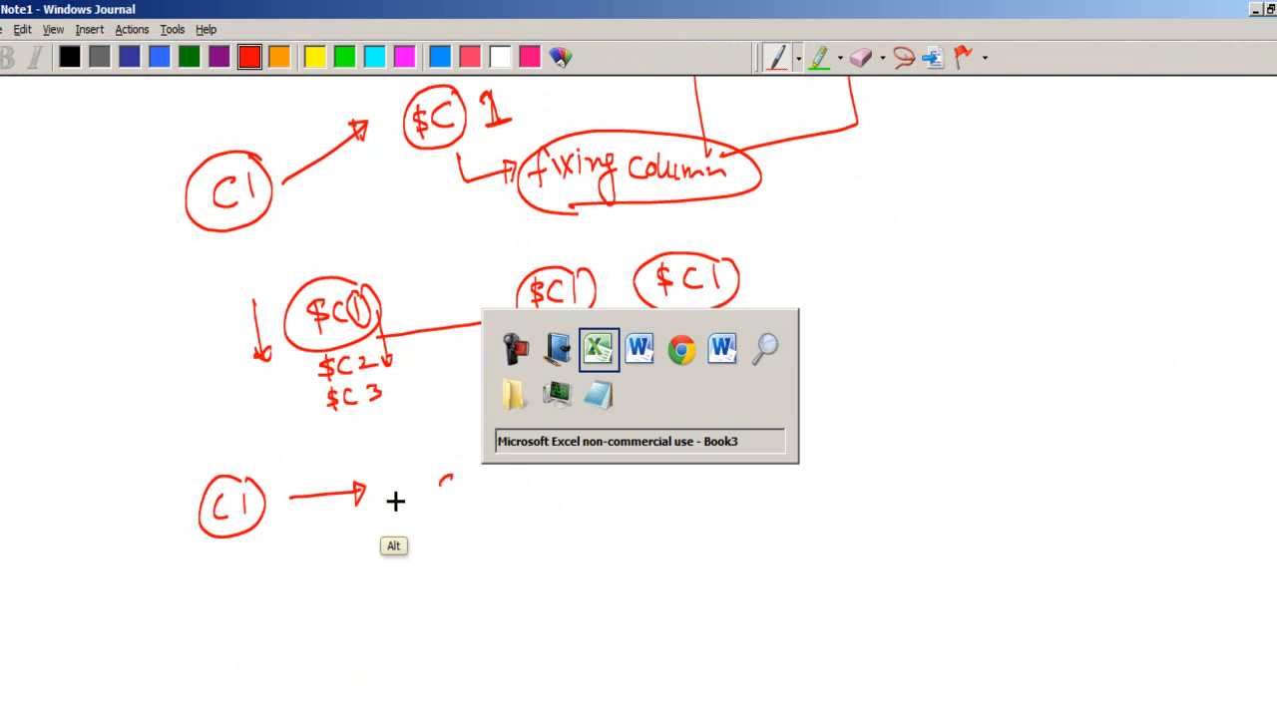
Check K17 and source cell C12 in Excel, and handwrite D1 and E1 after the arrow in the journal, circling the 1 of D1.
key(alt+Tab)
click(806, 374)
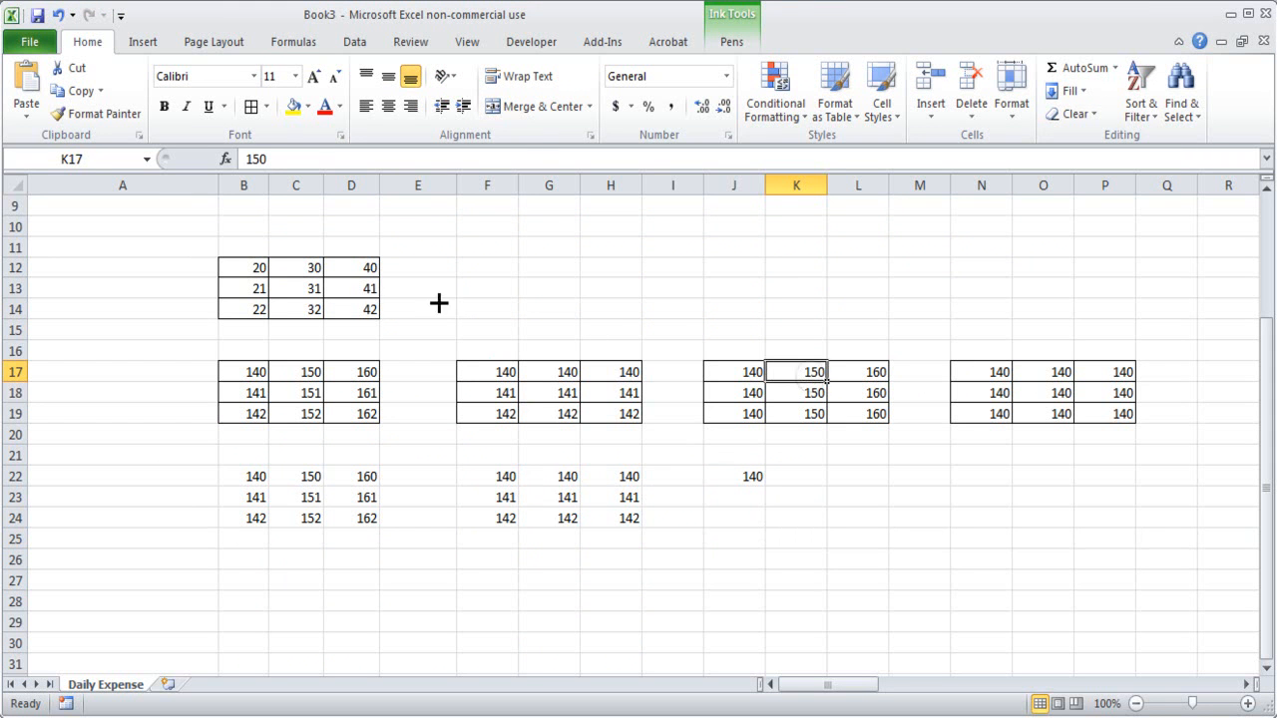
click(315, 267)
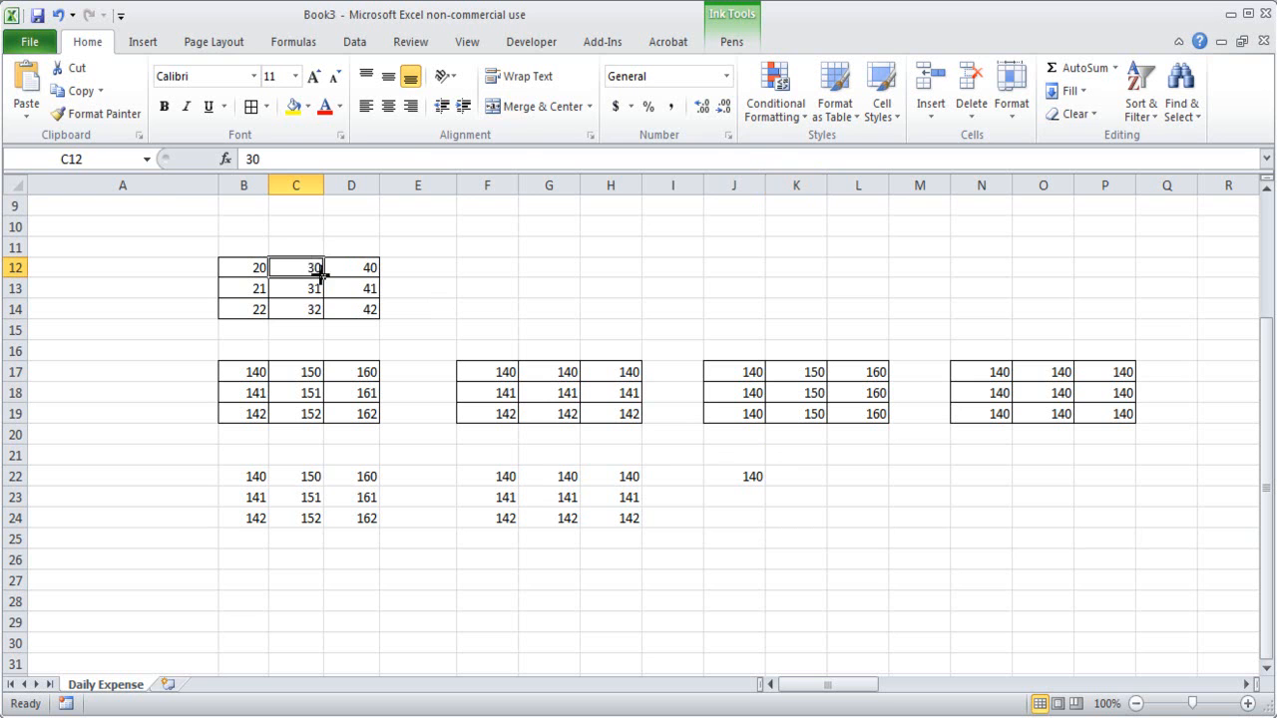
key(alt+Tab)
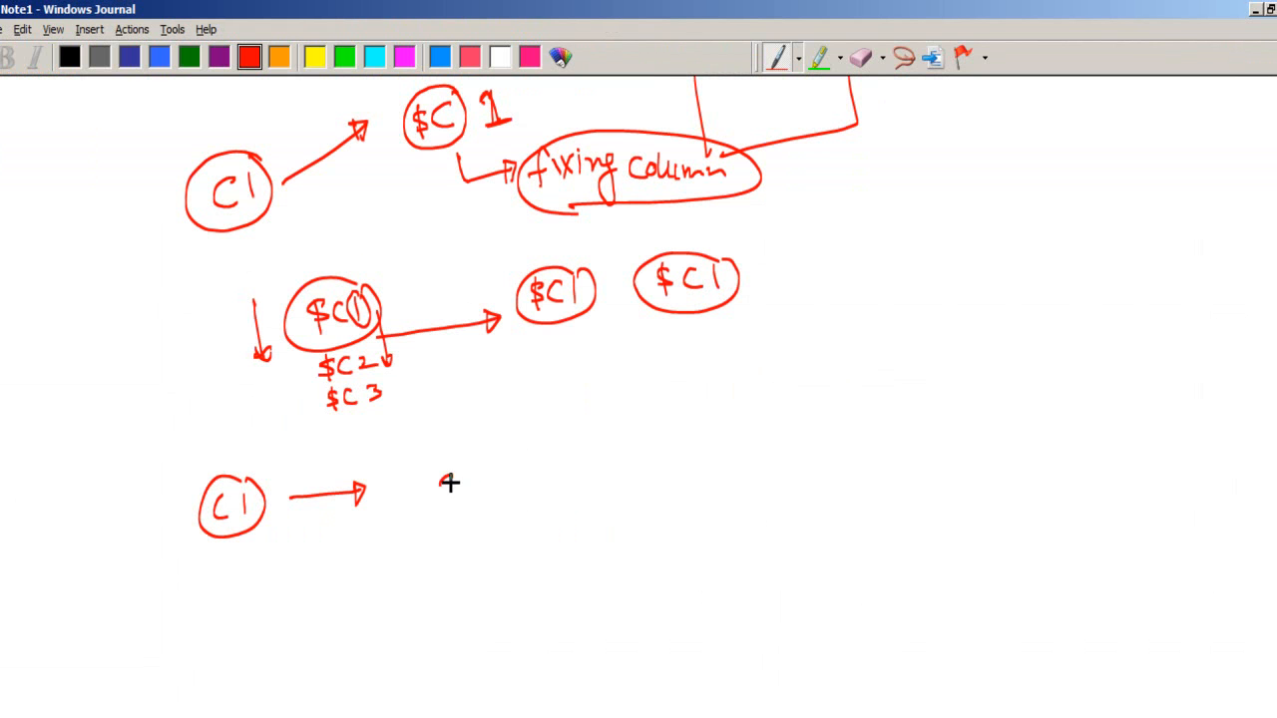
mouse_move(440, 478)
mouse_down()
mouse_move(440, 507)
mouse_move(487, 511)
mouse_up()
mouse_move(493, 464)
mouse_down()
mouse_move(465, 490)
mouse_move(479, 502)
mouse_up()
mouse_move(614, 470)
mouse_down()
mouse_move(625, 482)
mouse_move(638, 463)
mouse_up()
drag(655, 468, 655, 491)
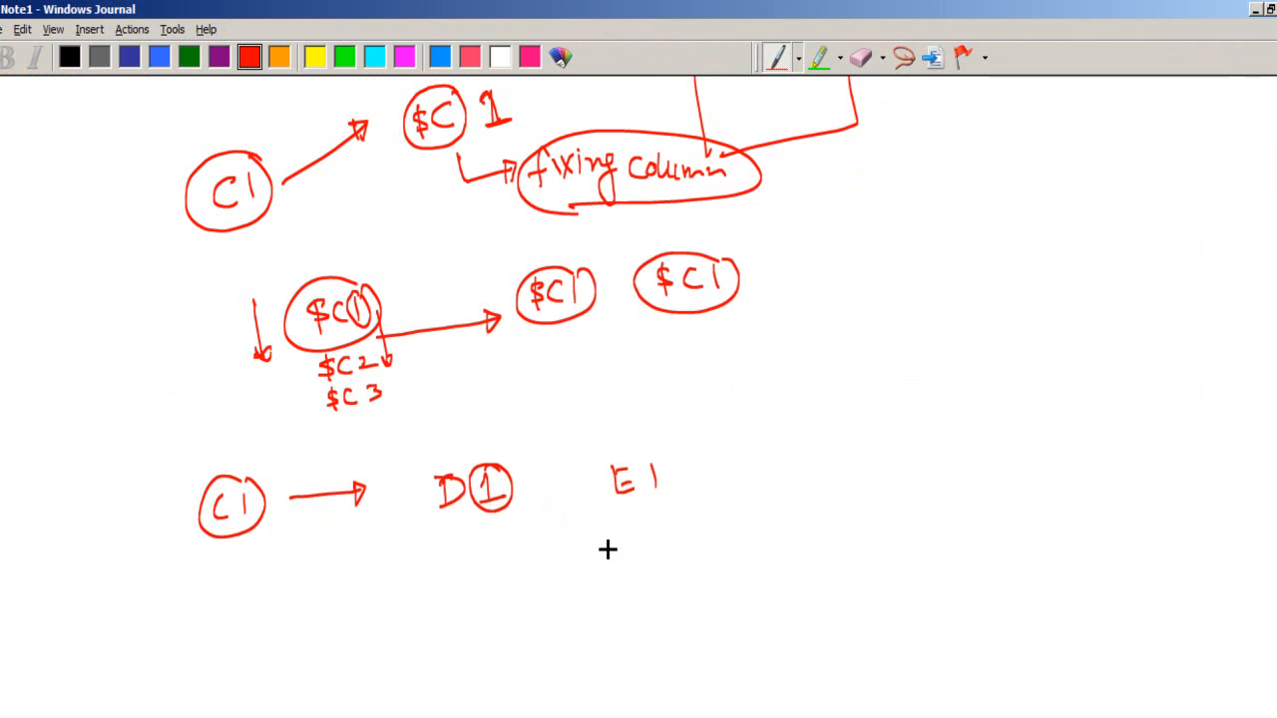
Draw downward arrows beside the circled C1 and handwrite C1 twice beneath it.
drag(181, 504, 195, 560)
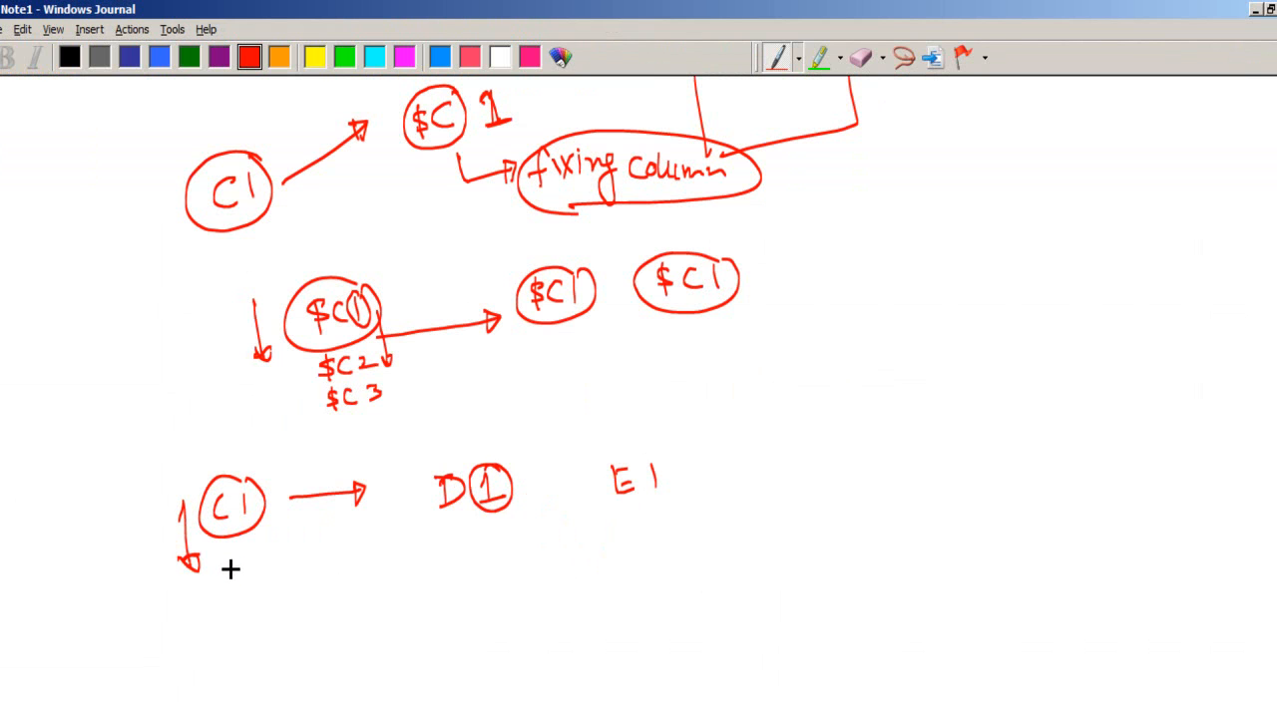
mouse_move(230, 562)
mouse_down()
mouse_move(237, 582)
mouse_move(268, 575)
mouse_up()
drag(187, 600, 190, 634)
mouse_move(235, 611)
mouse_down()
mouse_move(223, 624)
mouse_move(236, 629)
mouse_up()
drag(245, 614, 264, 627)
Extend the vertical line beside the C1 column, circle the two lower C letters together and draw an arrow away from them.
drag(181, 477, 183, 621)
drag(221, 554, 228, 644)
drag(243, 591, 213, 553)
mouse_move(242, 627)
mouse_down()
mouse_move(186, 679)
mouse_move(199, 677)
mouse_up()
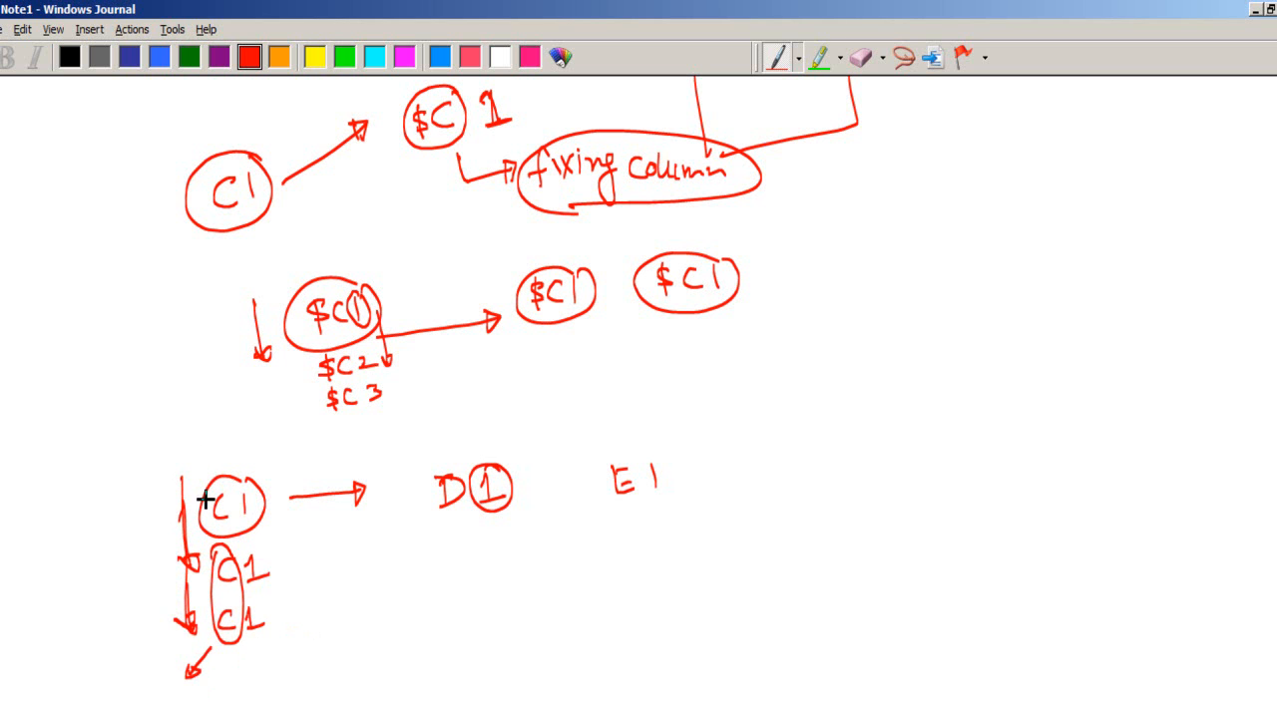
Circle the 1s in the two lower C1 entries, mark both rows with arrows, and point a circled "fix" label at the 1s.
mouse_move(273, 566)
mouse_down()
mouse_move(256, 541)
mouse_move(274, 547)
mouse_up()
mouse_move(271, 600)
mouse_down()
mouse_move(263, 627)
mouse_move(275, 603)
mouse_up()
drag(115, 585, 161, 583)
drag(117, 640, 154, 638)
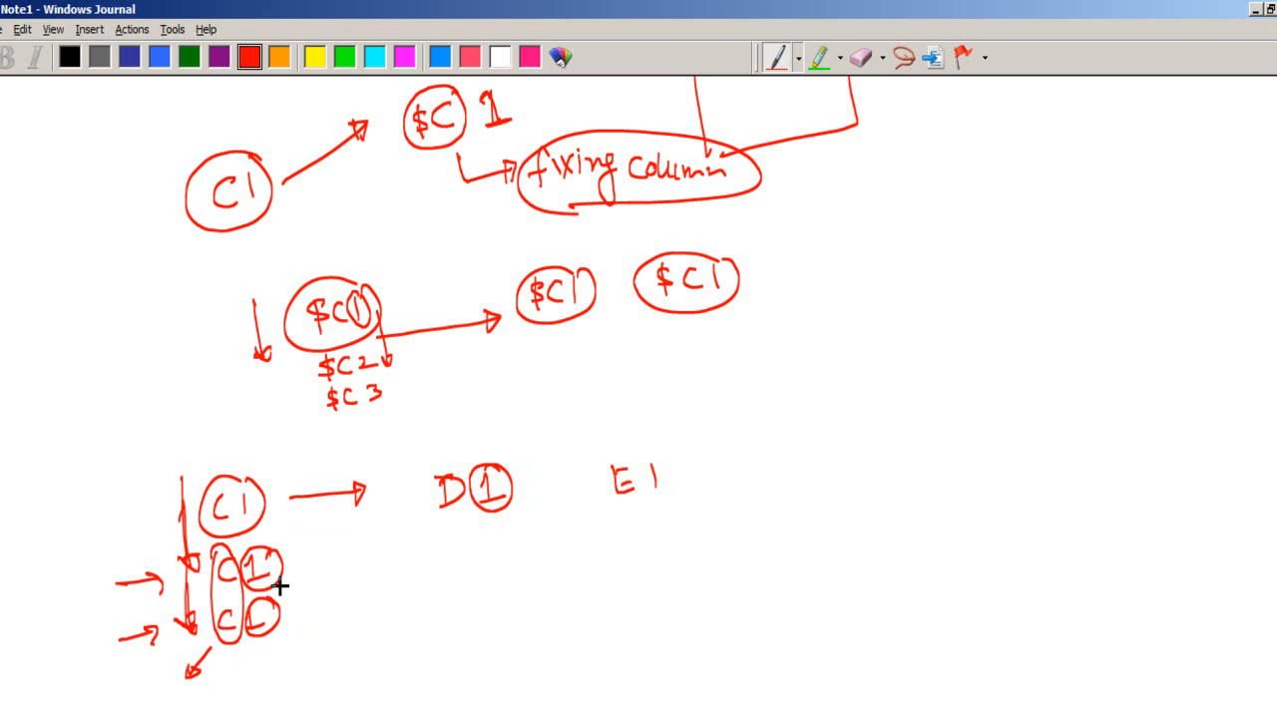
mouse_move(290, 565)
mouse_down()
mouse_move(368, 605)
mouse_move(303, 564)
mouse_move(357, 596)
mouse_move(320, 596)
mouse_up()
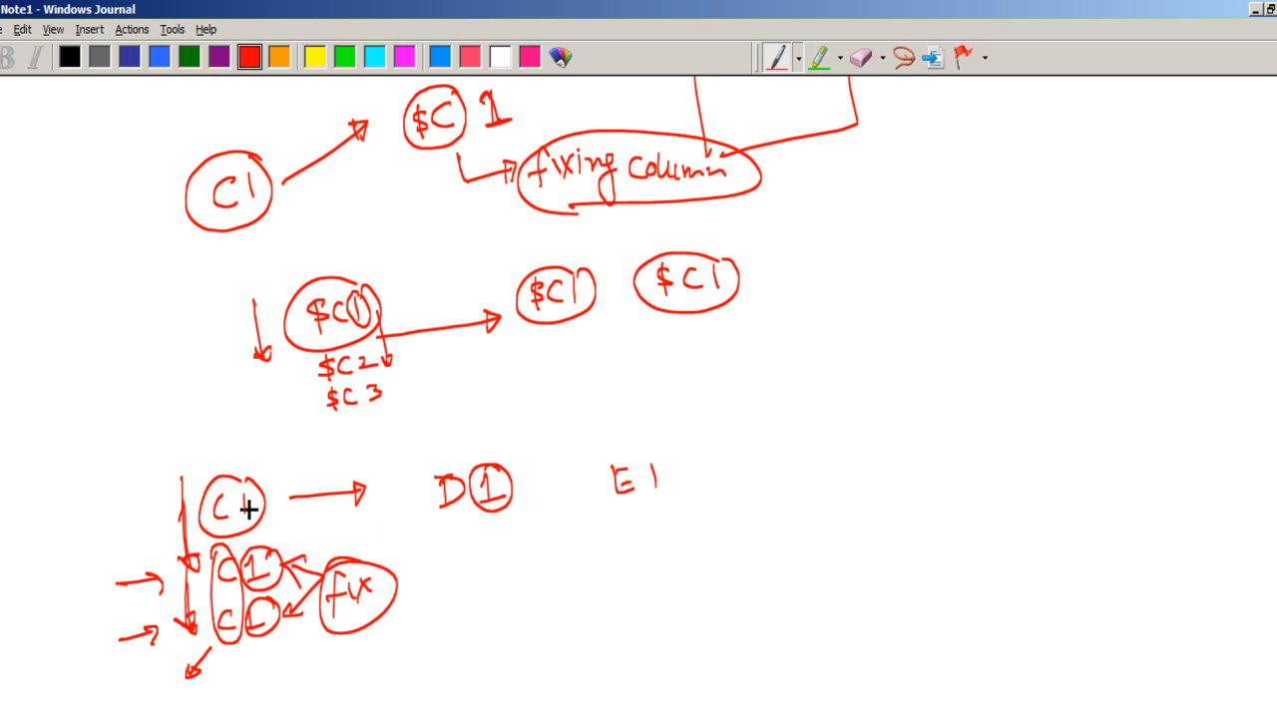
Draw a long horizontal arrow above the C1 row, circle the 1 of E1, and put marks around D1 and E1.
mouse_move(189, 470)
mouse_down()
mouse_move(608, 416)
mouse_move(591, 437)
mouse_up()
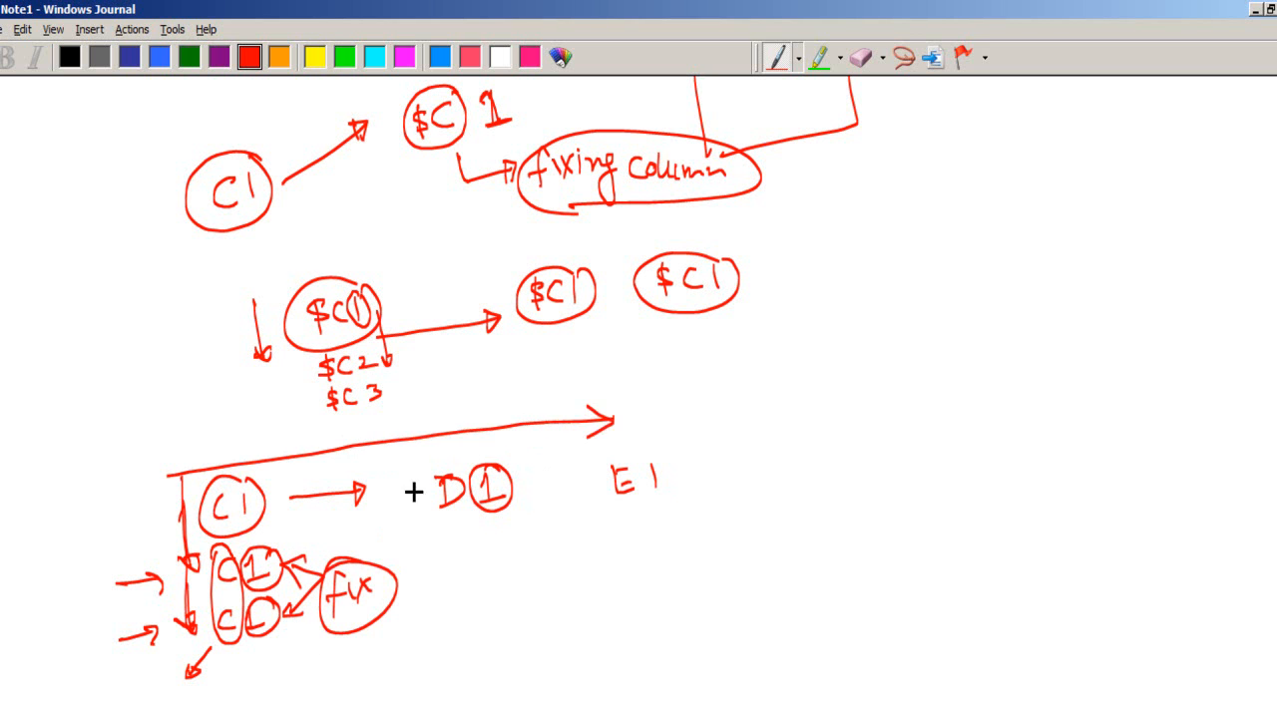
drag(520, 467, 565, 461)
drag(647, 447, 710, 460)
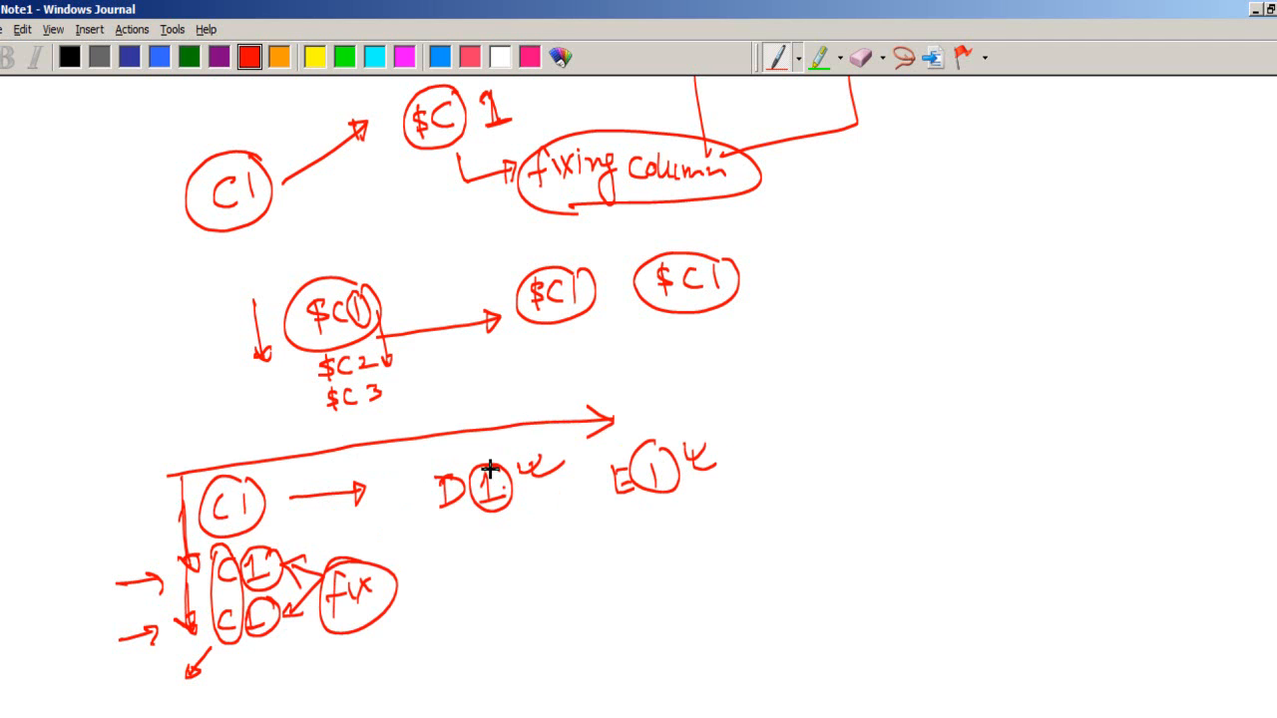
drag(423, 460, 467, 454)
drag(600, 451, 619, 446)
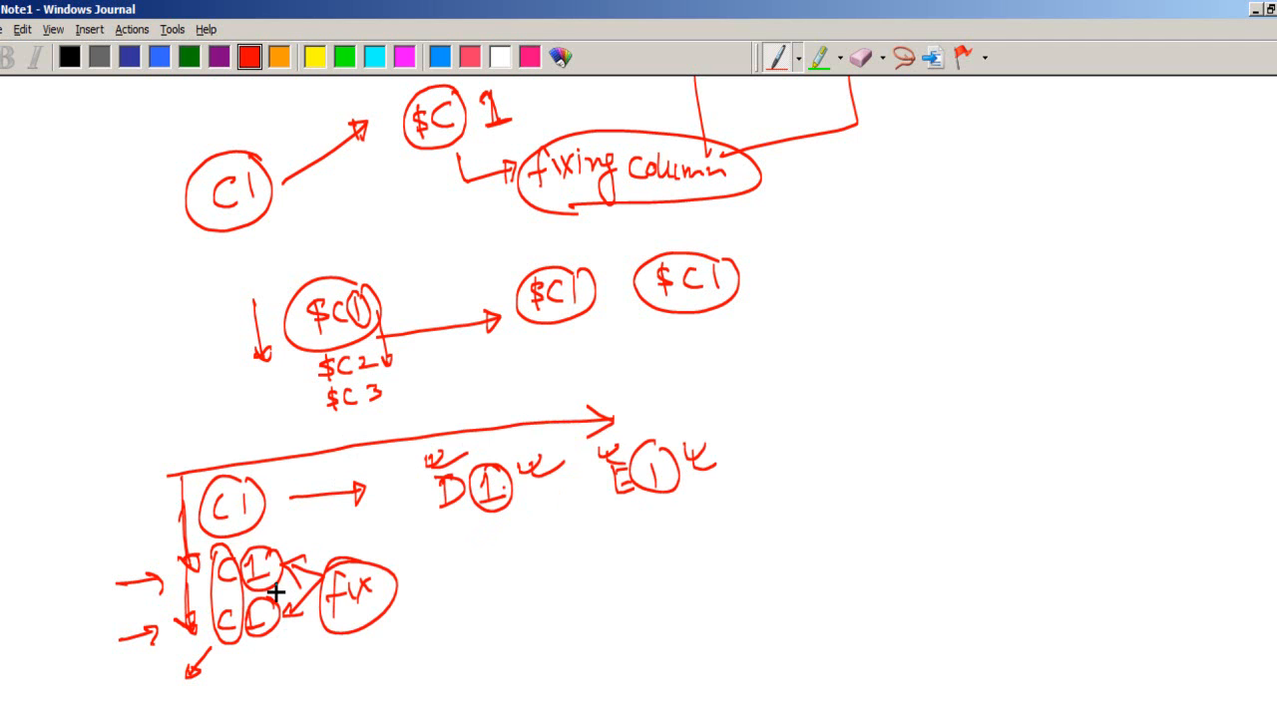
Handwrite a circled C$1 with arrows across to D$1 and E$1, and a downward arrow beside two more C$1 entries beneath it.
mouse_move(631, 561)
mouse_down()
mouse_move(644, 576)
mouse_move(707, 576)
mouse_move(699, 545)
mouse_move(684, 573)
mouse_move(647, 591)
mouse_up()
key(ctrl+z)
mouse_move(675, 542)
mouse_down()
mouse_move(685, 569)
mouse_move(667, 558)
mouse_move(843, 548)
mouse_move(832, 568)
mouse_move(863, 551)
mouse_move(894, 559)
mouse_move(1002, 538)
mouse_move(1091, 551)
mouse_up()
key(ctrl+z)
mouse_move(554, 583)
mouse_down()
mouse_move(551, 644)
mouse_move(662, 632)
mouse_move(681, 612)
mouse_move(656, 673)
mouse_move(687, 686)
mouse_up()
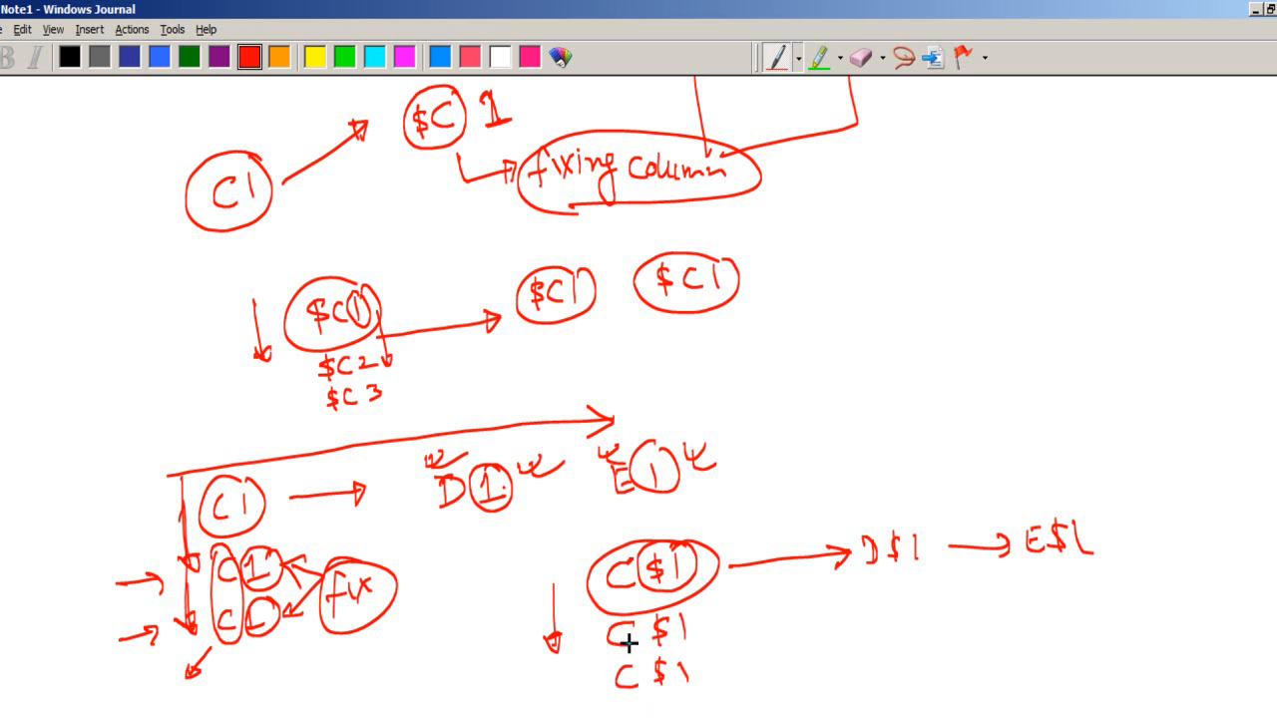
mouse_move(694, 621)
mouse_down()
mouse_move(692, 607)
mouse_move(692, 644)
mouse_up()
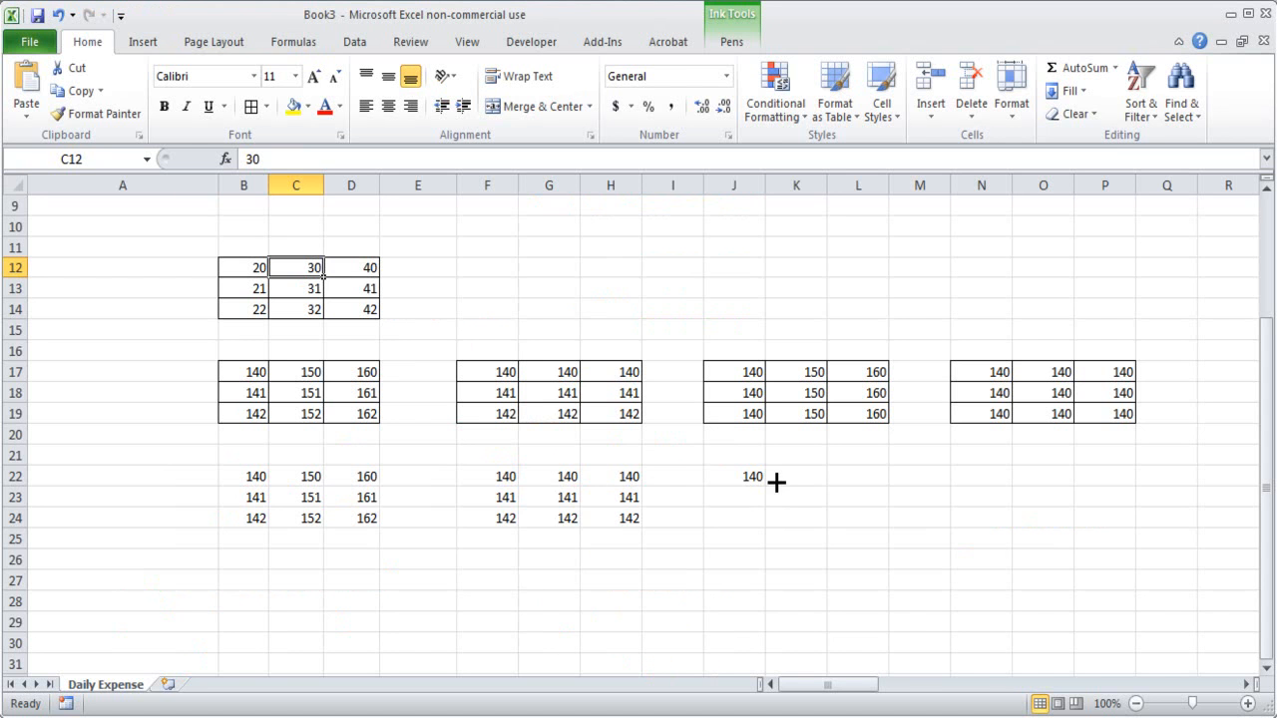
Change the formula in J22 to the row-fixed =B$12+120 and fill it down to J24.
click(760, 477)
key(F2)
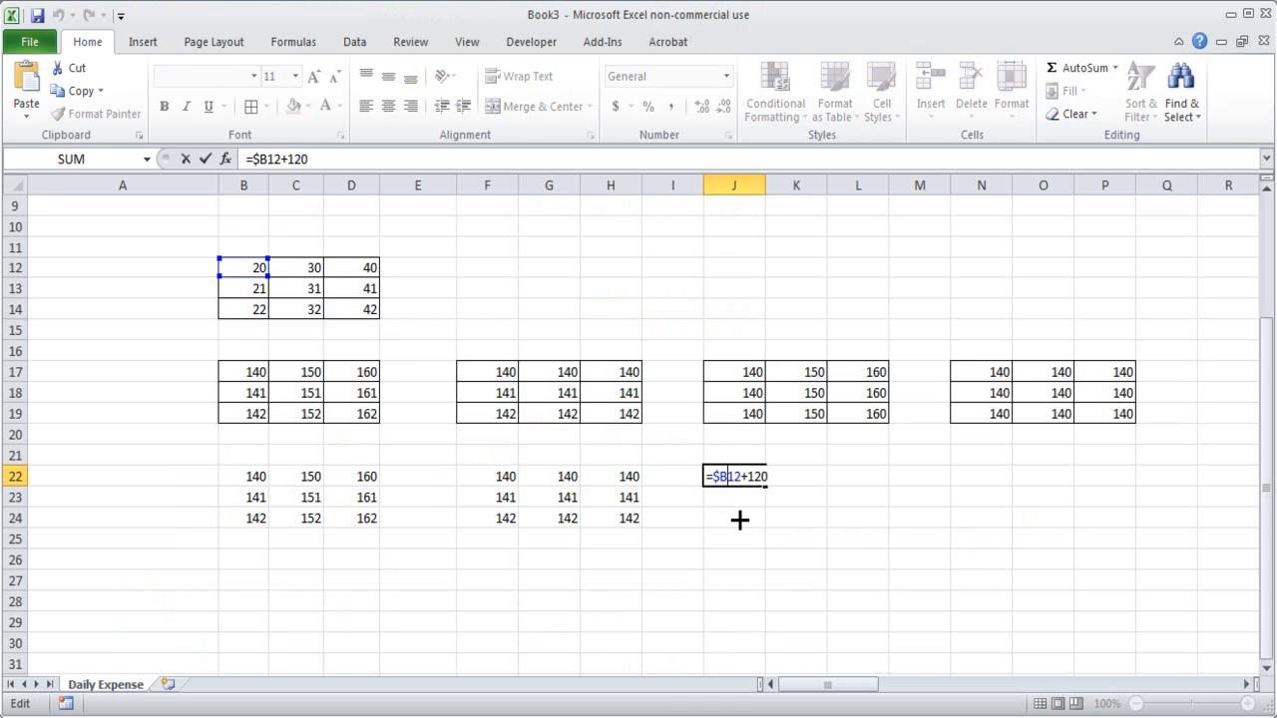
key(F4)
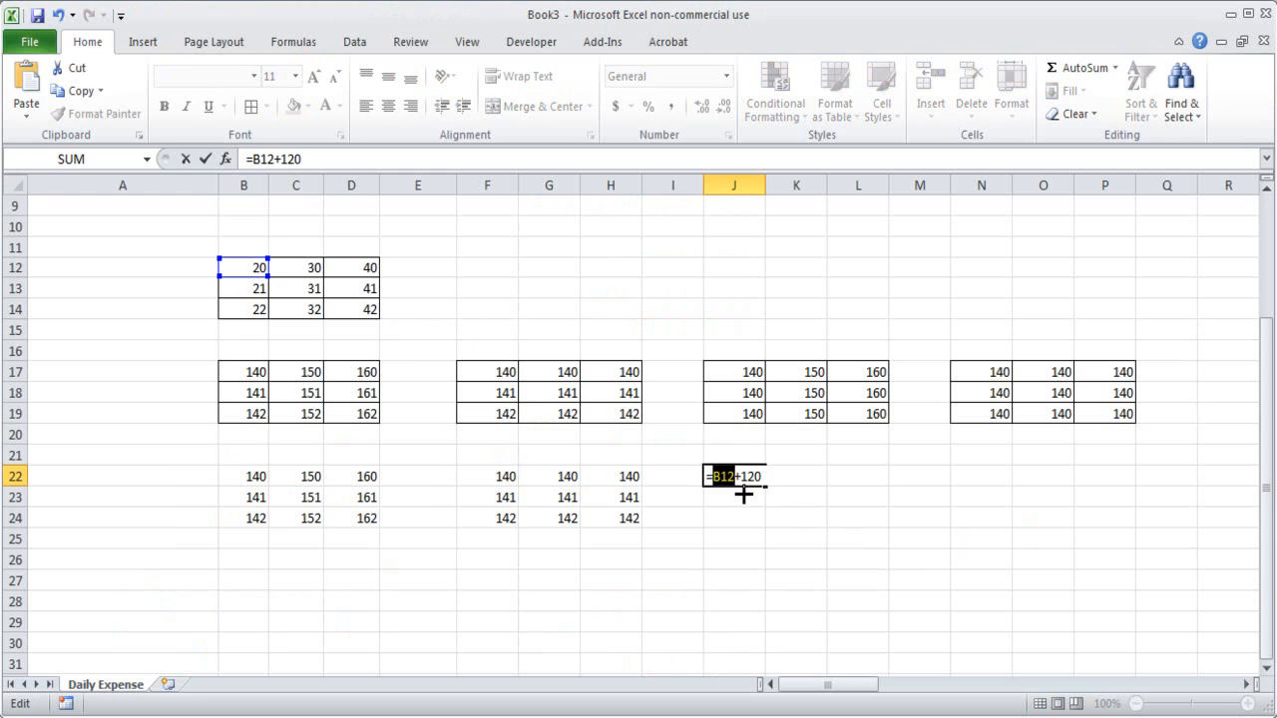
key(F4)
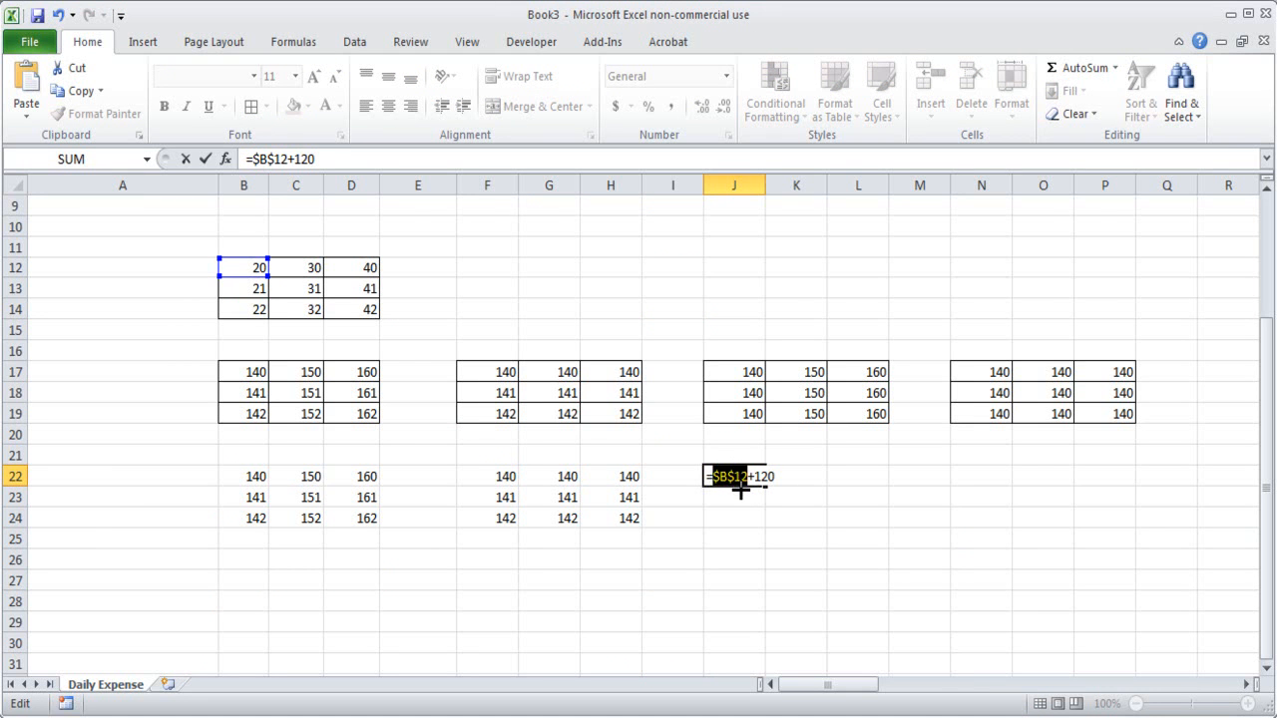
key(F4)
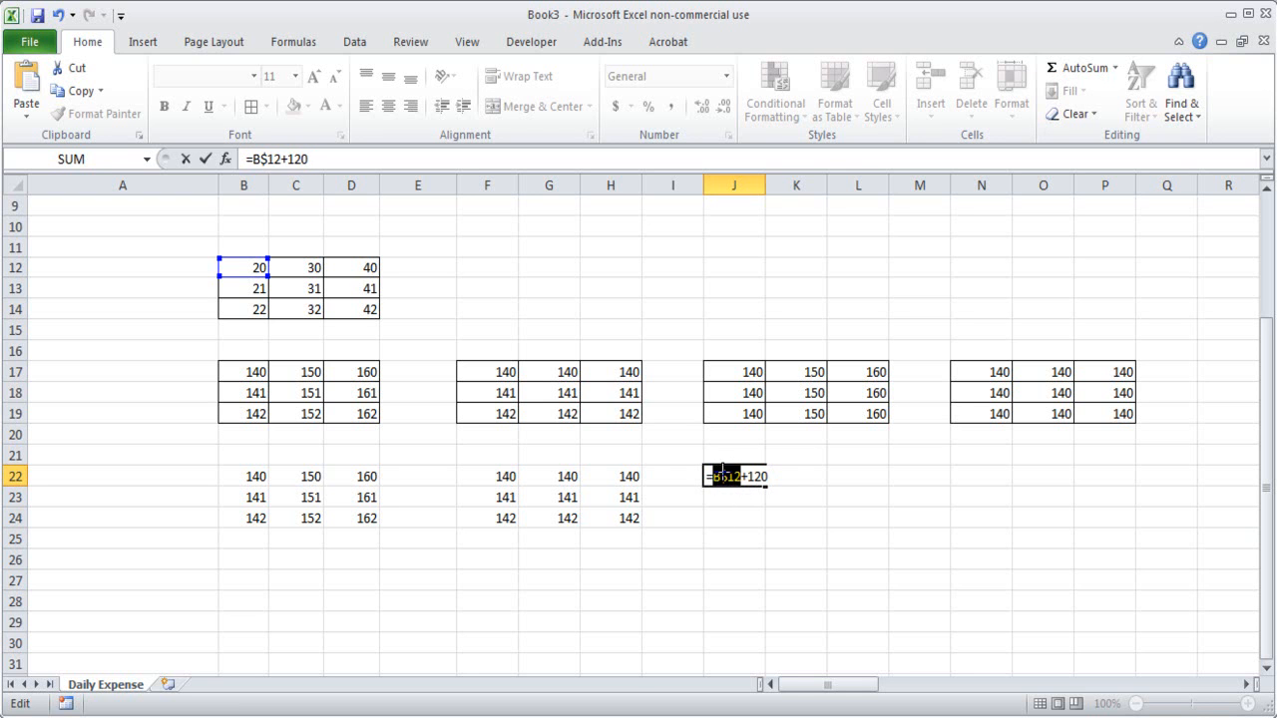
key(Return)
click(722, 473)
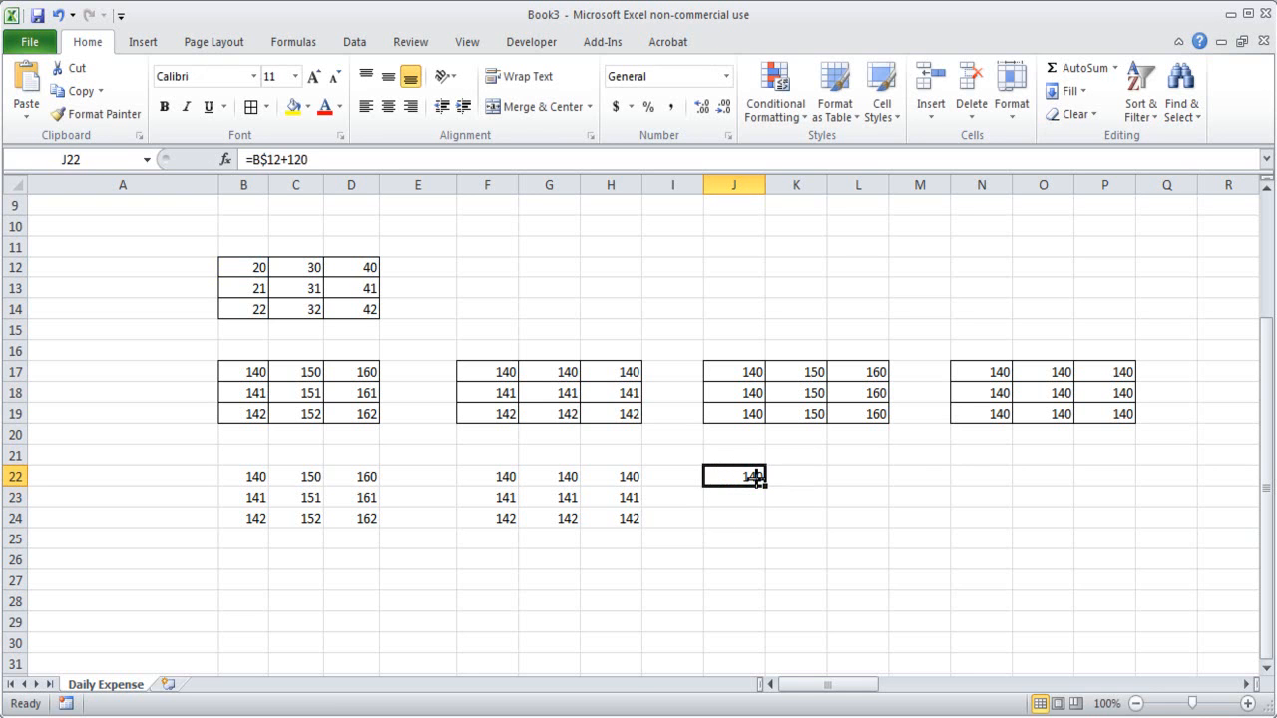
drag(765, 487, 751, 524)
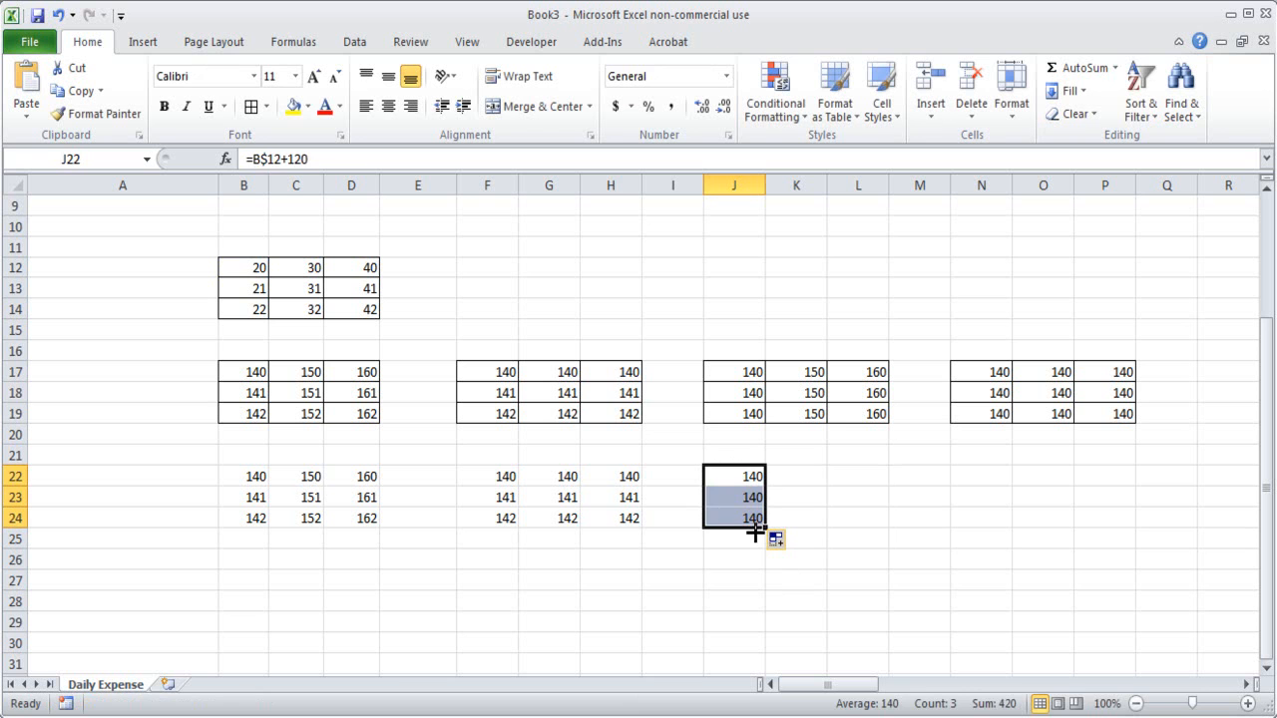
Inspect the formulas in J22, J23 and J24 to compare their references to the source table.
click(748, 478)
click(746, 495)
double_click(746, 496)
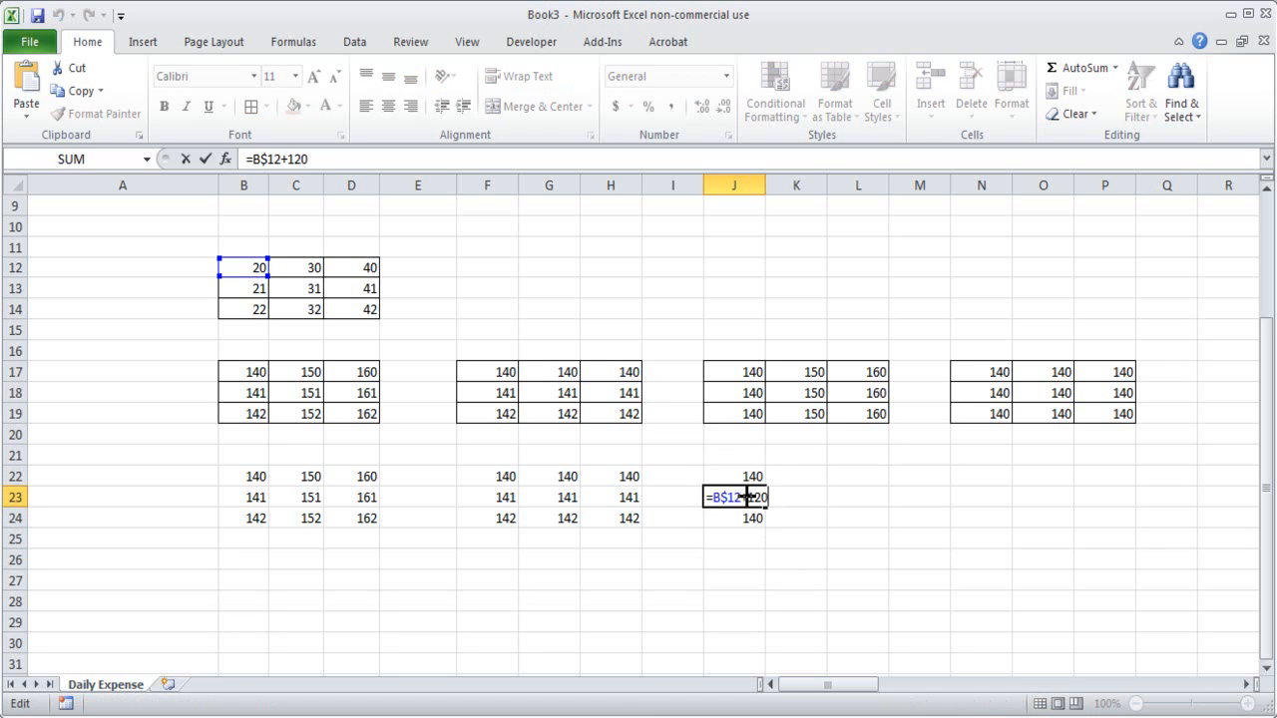
key(Escape)
double_click(741, 476)
key(Escape)
double_click(744, 497)
key(Escape)
click(741, 534)
click(739, 498)
double_click(743, 518)
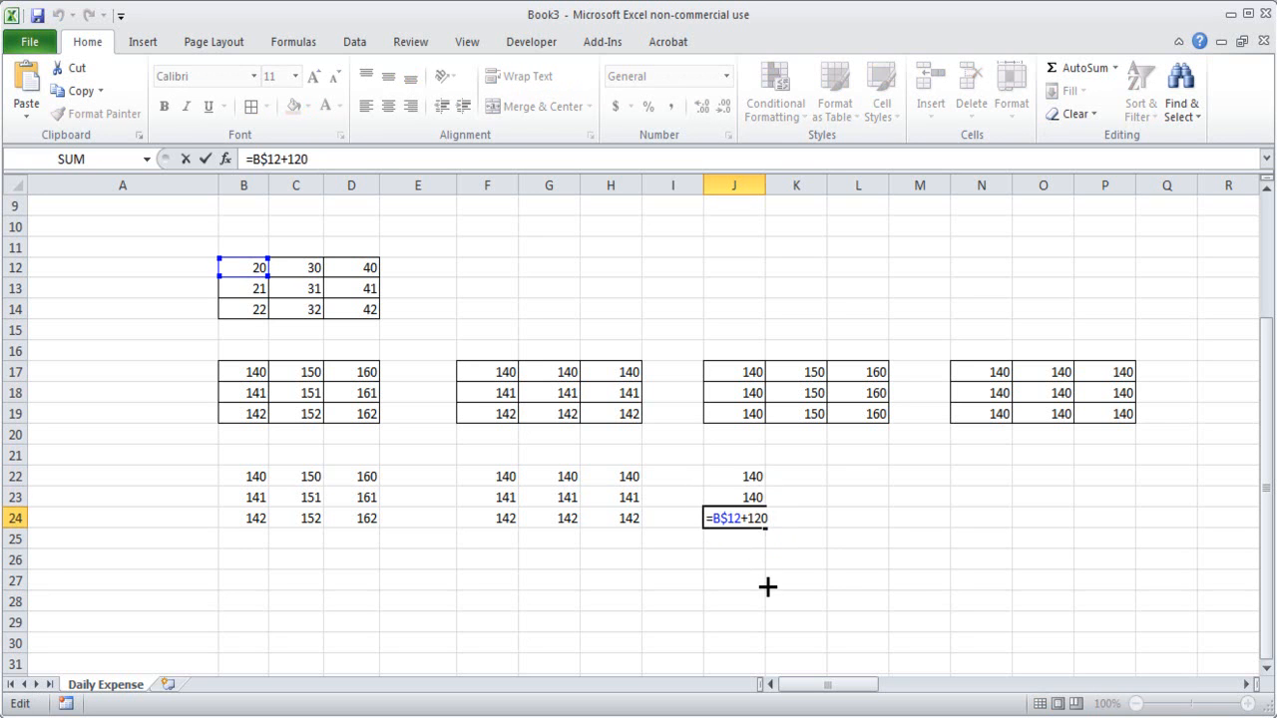
key(Escape)
Fill the J22 formula across to L22 and inspect which source cell K22 refers to.
click(738, 477)
drag(769, 484, 878, 476)
click(838, 519)
click(804, 477)
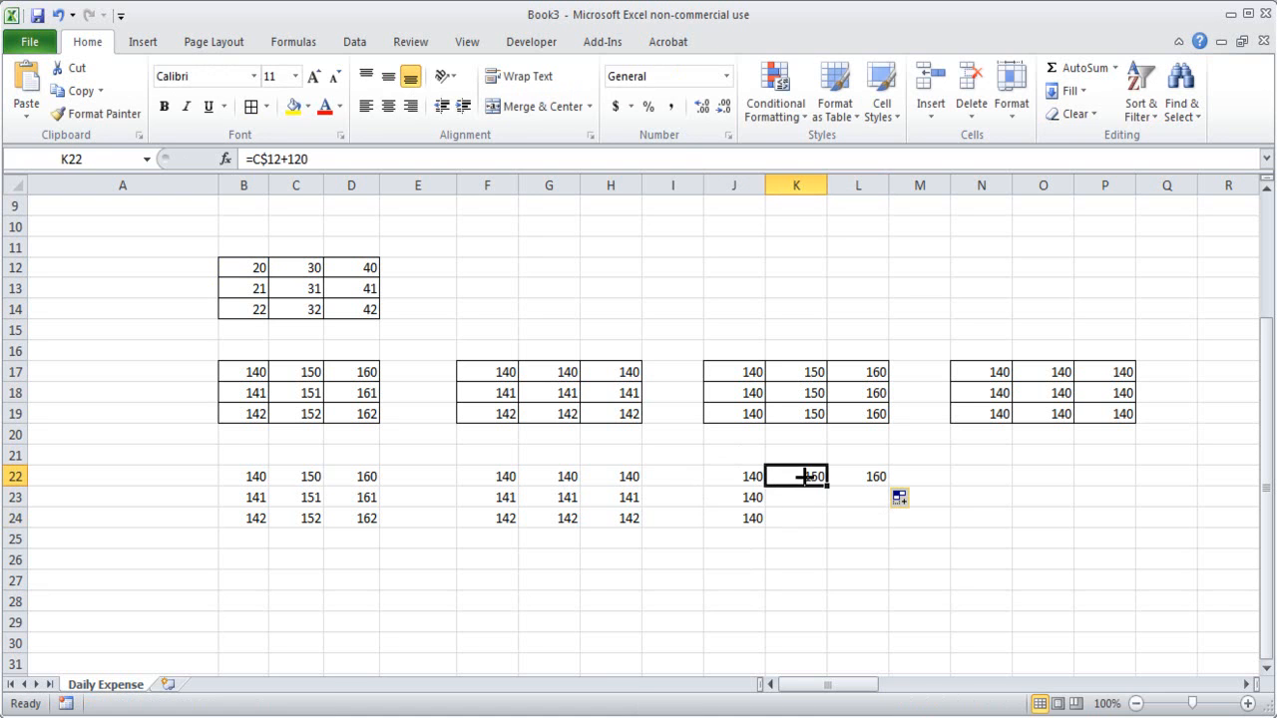
key(F2)
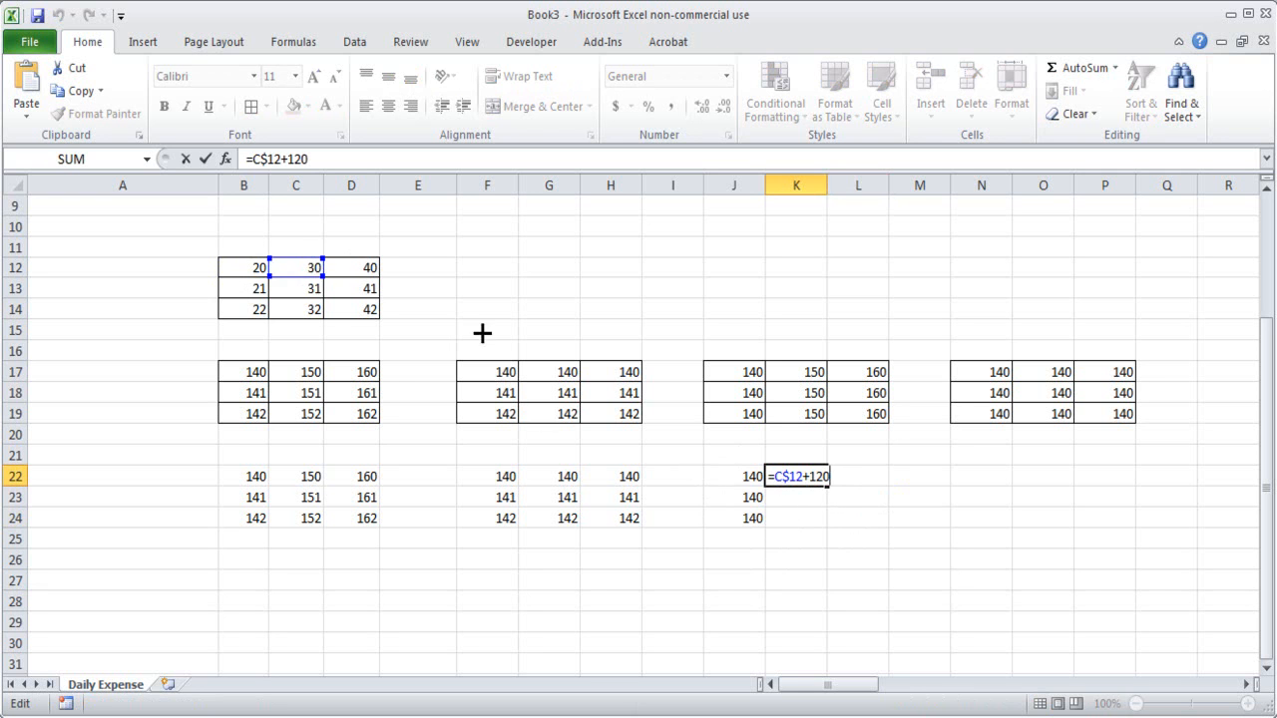
key(ctrl+Return)
Fill the formulas in columns K and L down to row 24, completing the J22:L24 block.
drag(828, 486, 889, 520)
double_click(847, 482)
key(Escape)
click(824, 578)
click(755, 476)
drag(755, 476, 849, 516)
click(851, 539)
Review the rows of the J22:L24 block and inspect the source reference in J22's formula.
drag(741, 475, 860, 470)
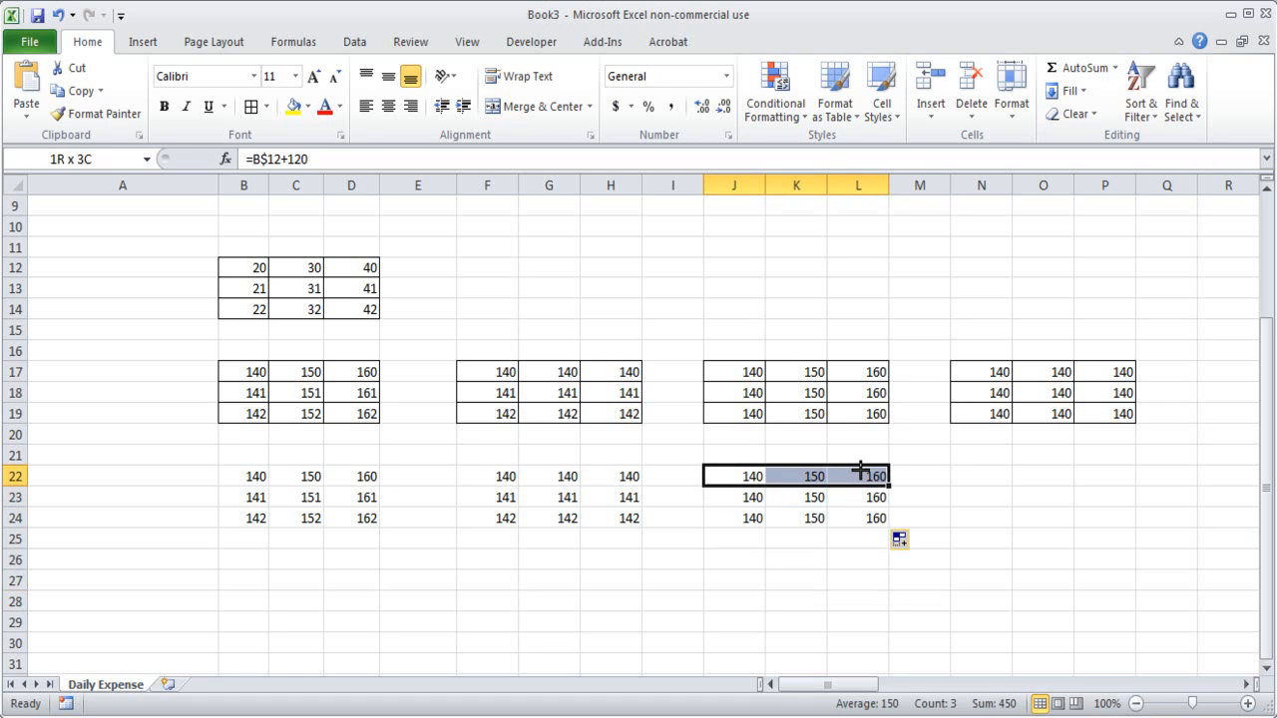
click(849, 496)
click(812, 518)
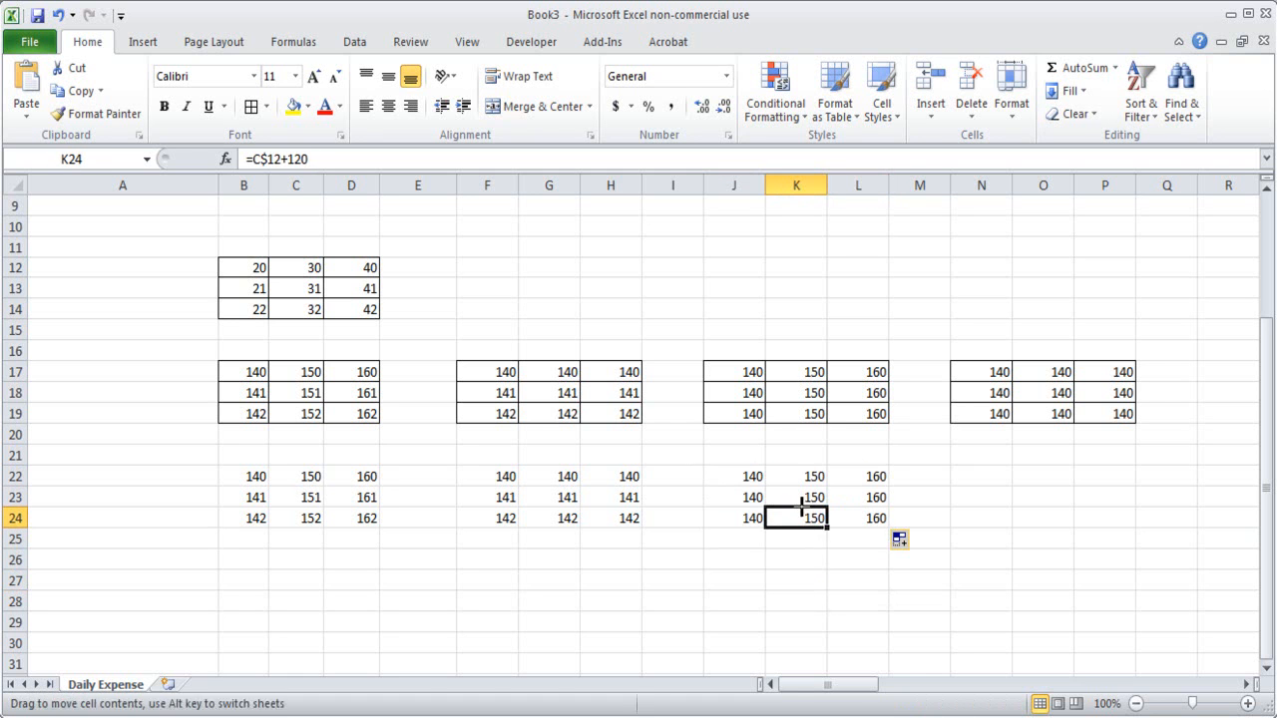
click(833, 564)
click(758, 481)
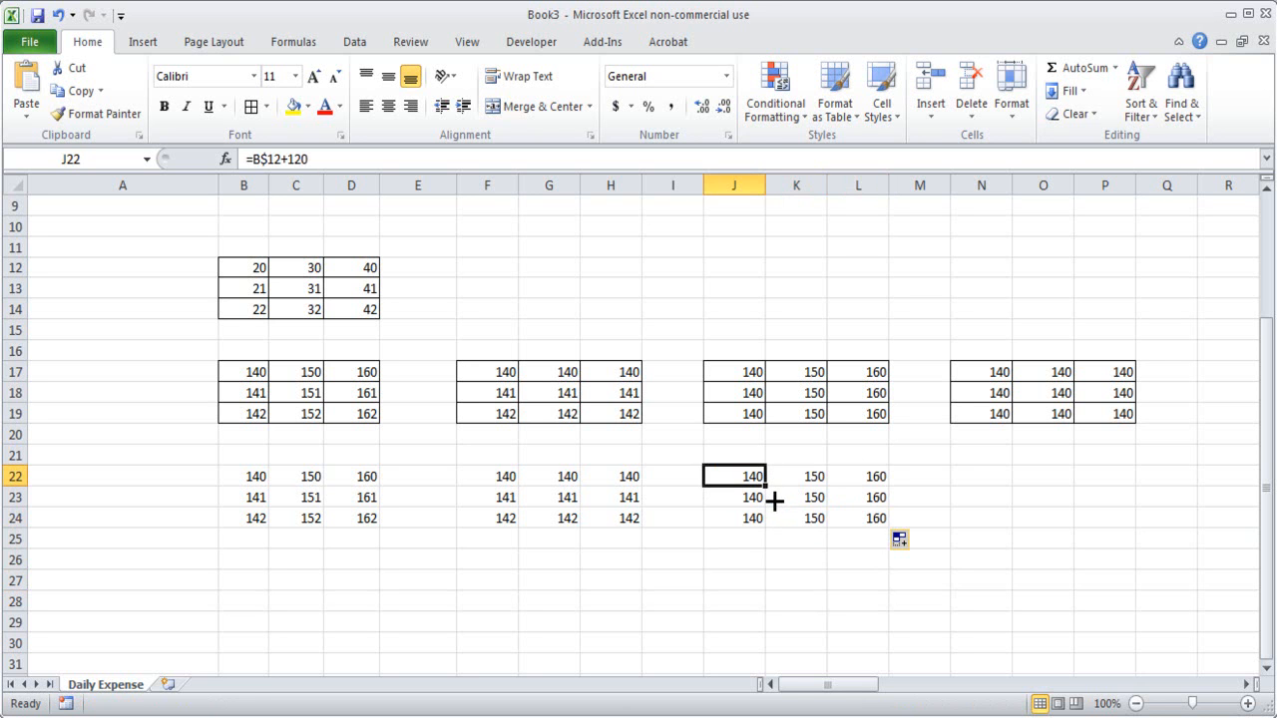
key(F2)
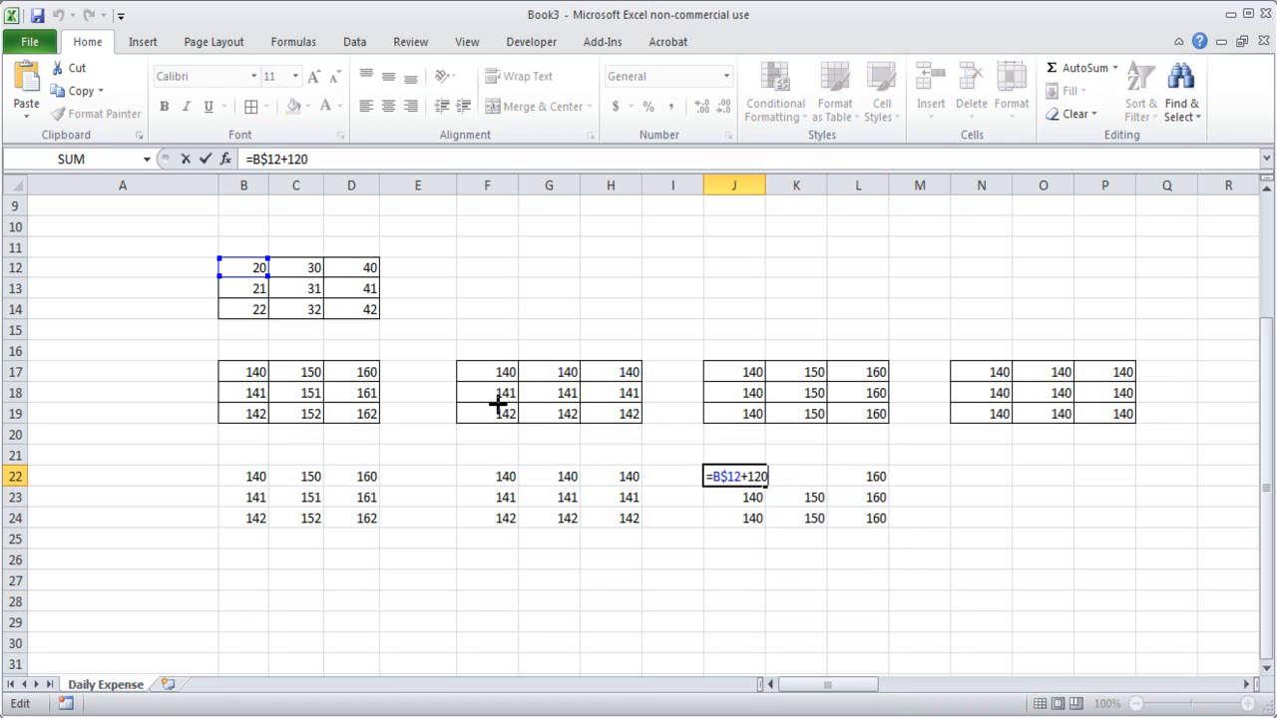
key(Escape)
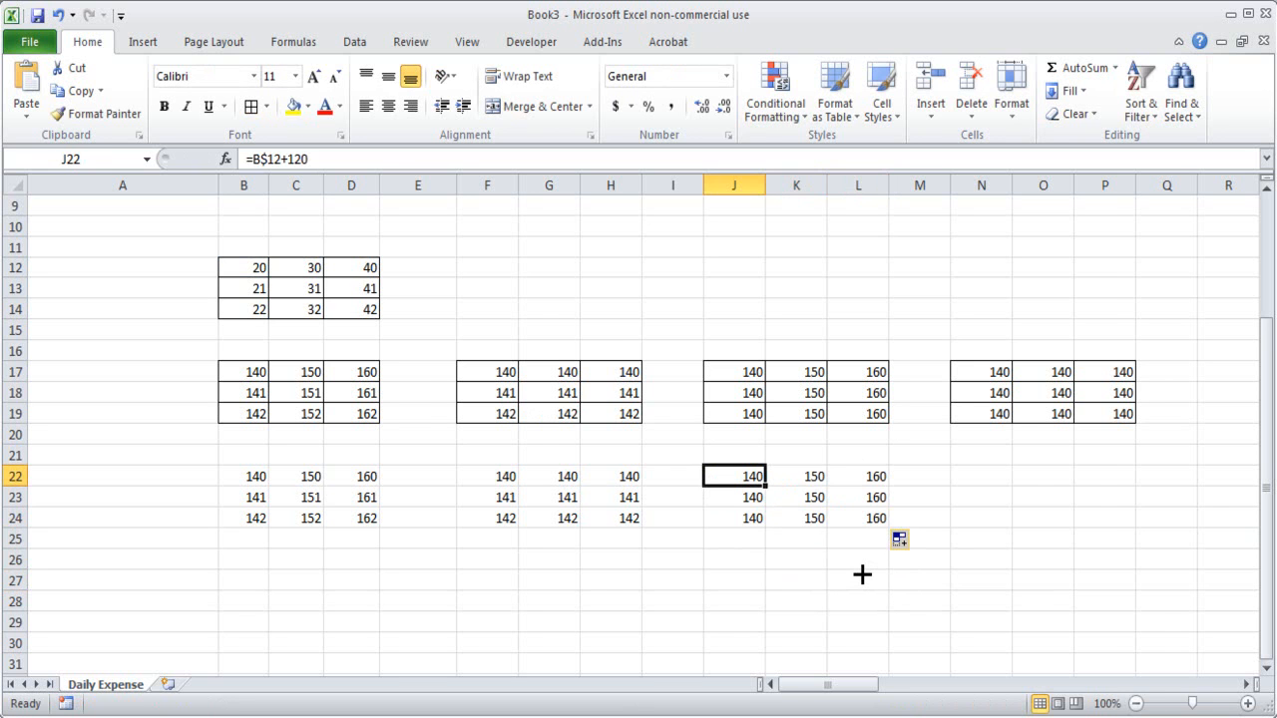
Show the sheet's formulas, inspect the references in F22 and F24, and return to showing values.
key(ctrl+grave)
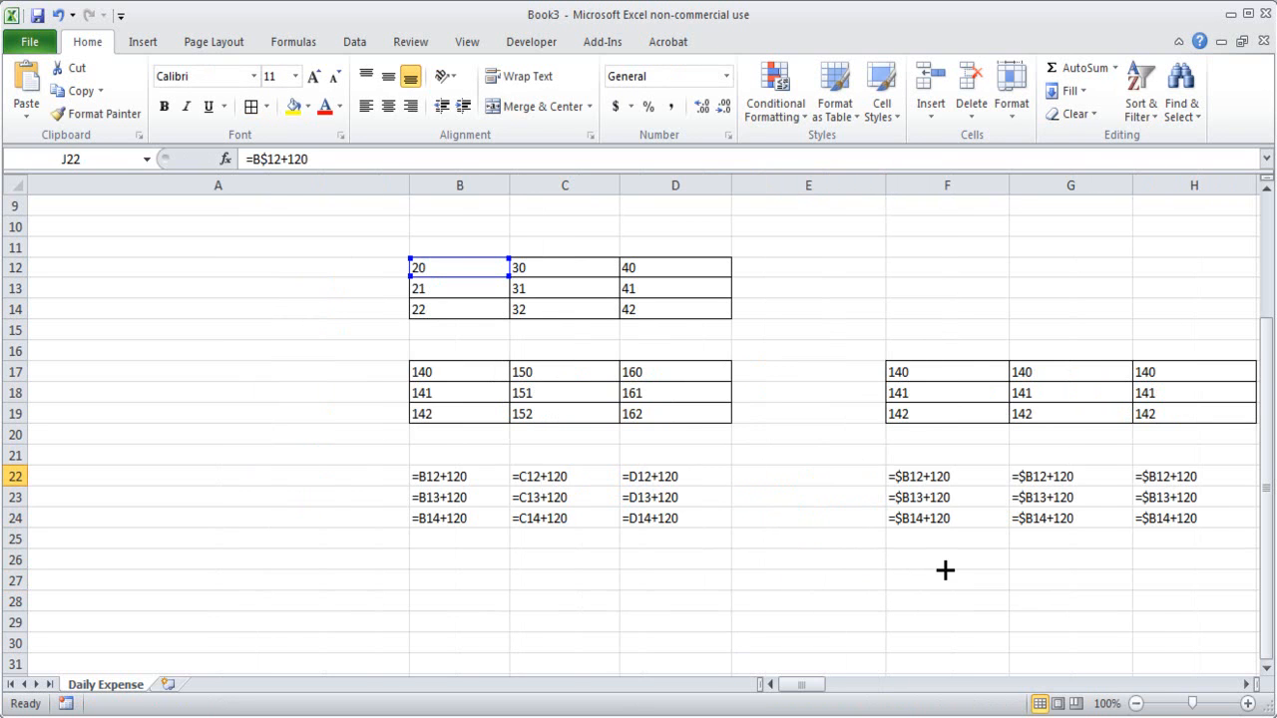
click(936, 481)
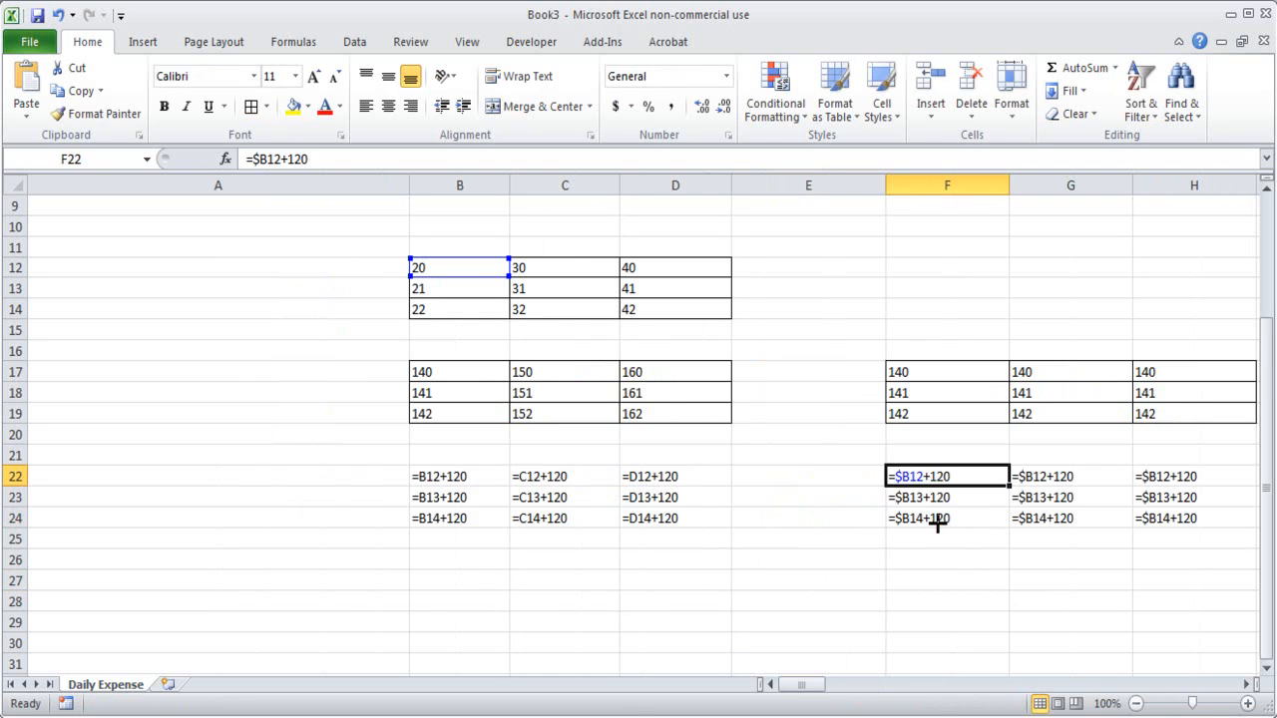
click(943, 545)
click(937, 480)
click(931, 518)
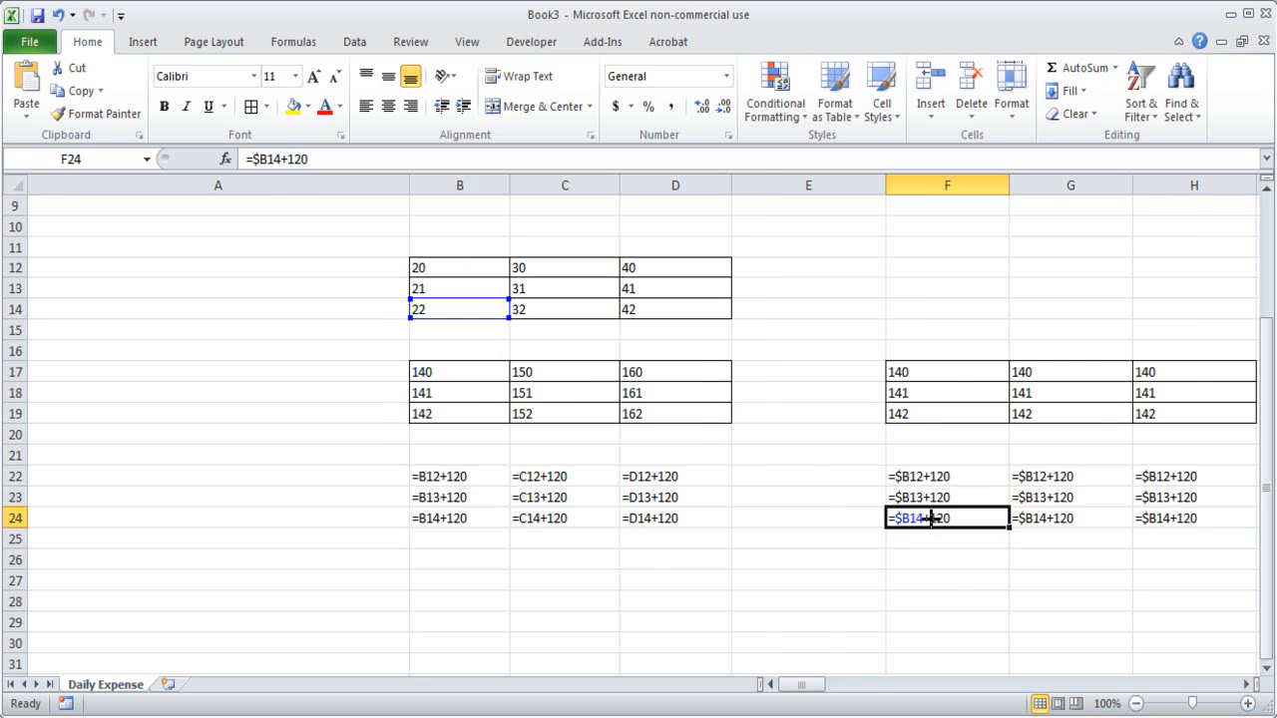
key(ctrl+grave)
Trace the precedents of J22, K22 and L22 to show which source cell each formula uses.
click(751, 476)
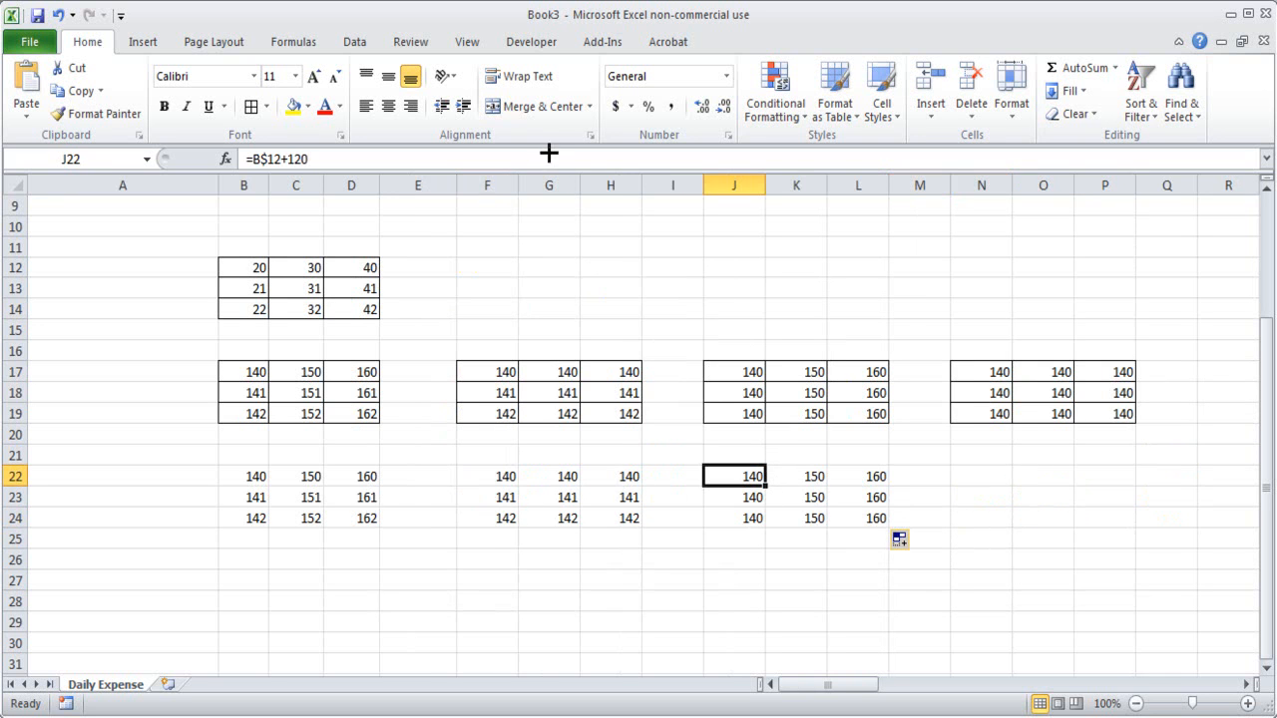
scroll(351, 41, down, 3)
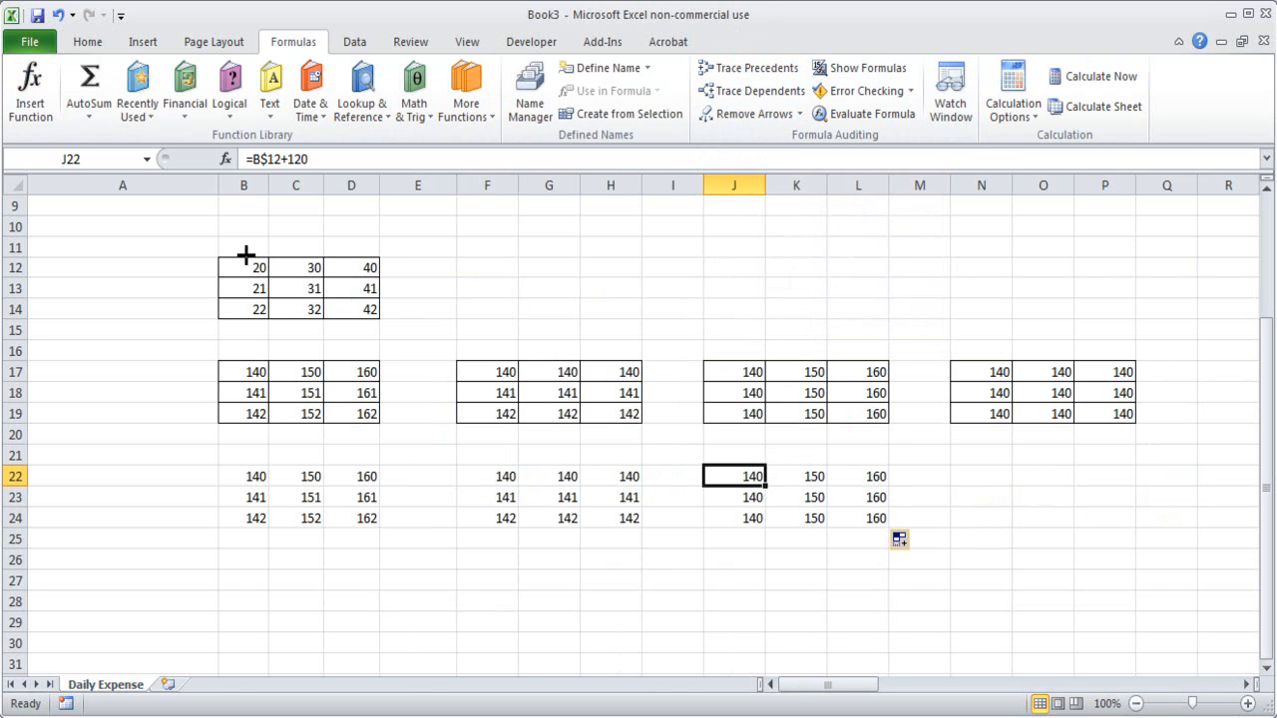
click(739, 62)
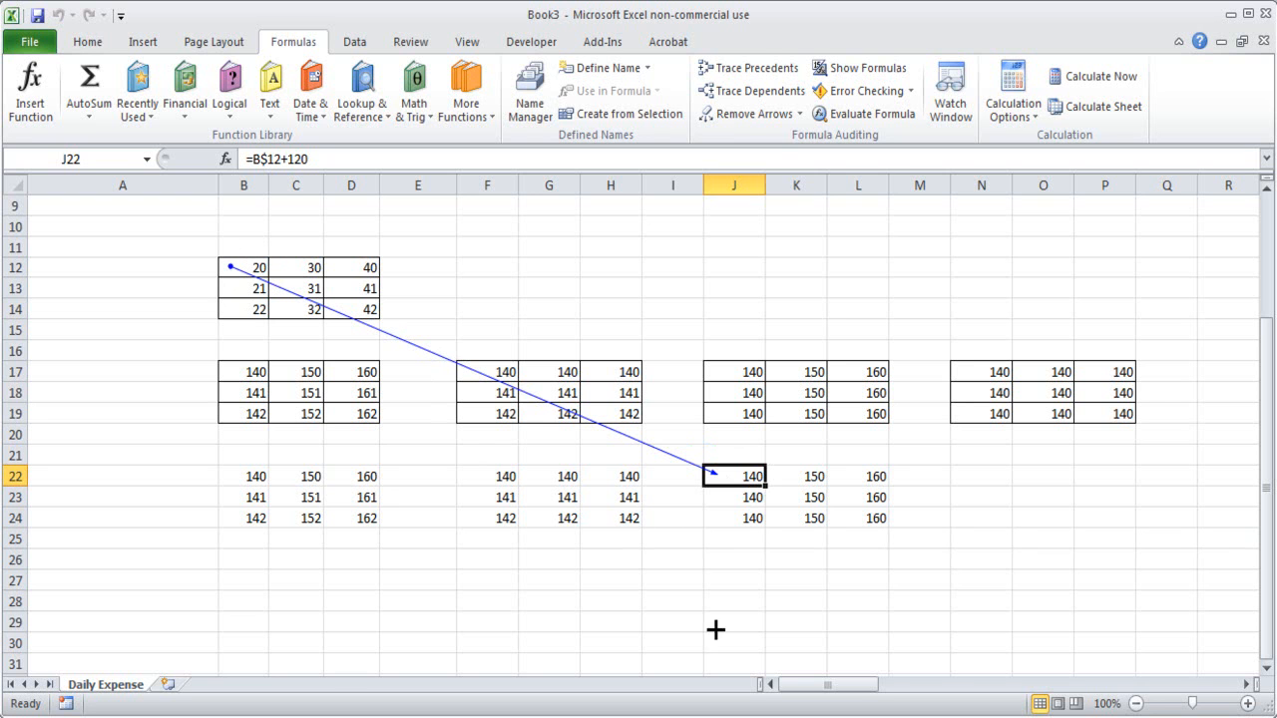
click(810, 471)
click(729, 58)
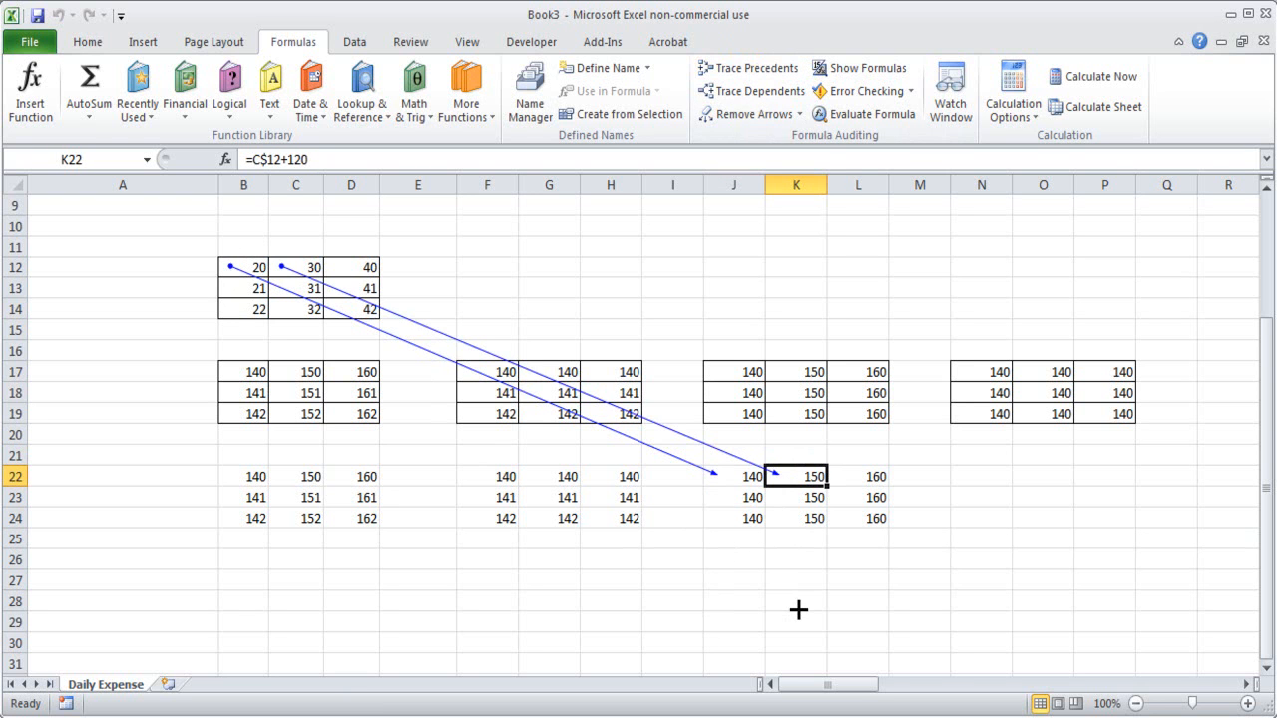
click(860, 477)
click(746, 68)
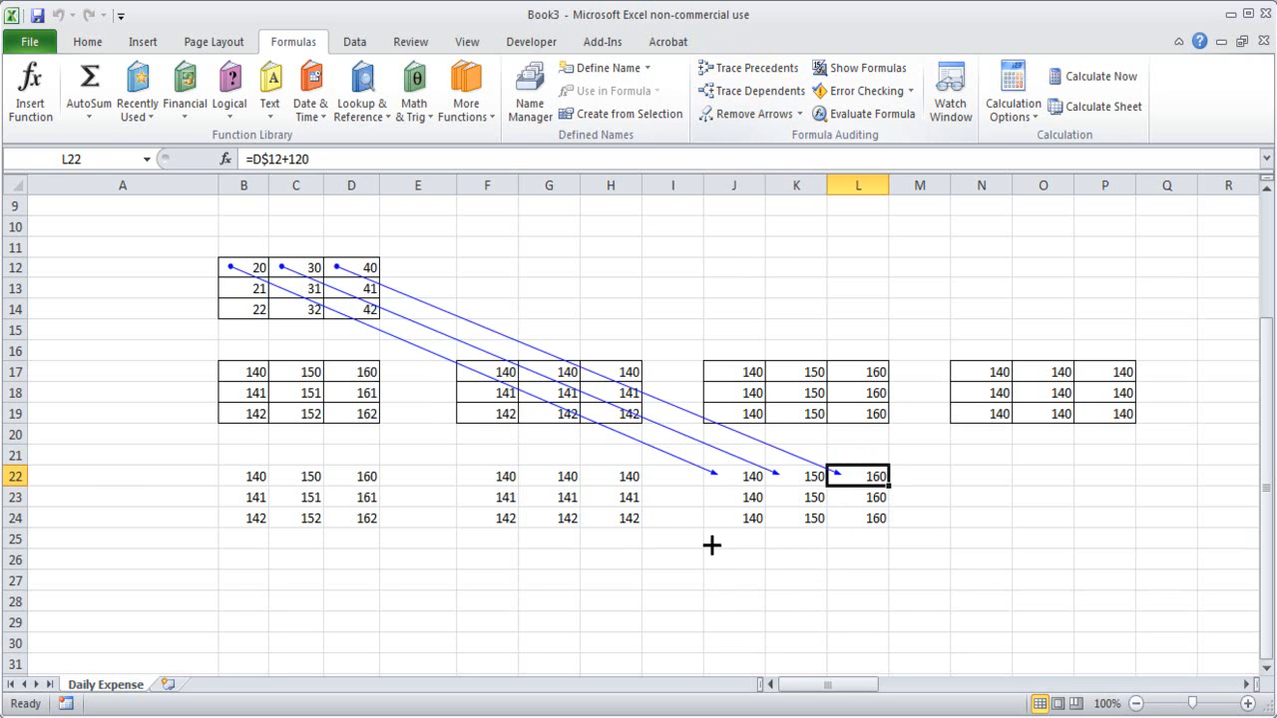
Trace the precedents of J23 and J24 to compare their source cells with that of J22.
click(743, 498)
click(722, 68)
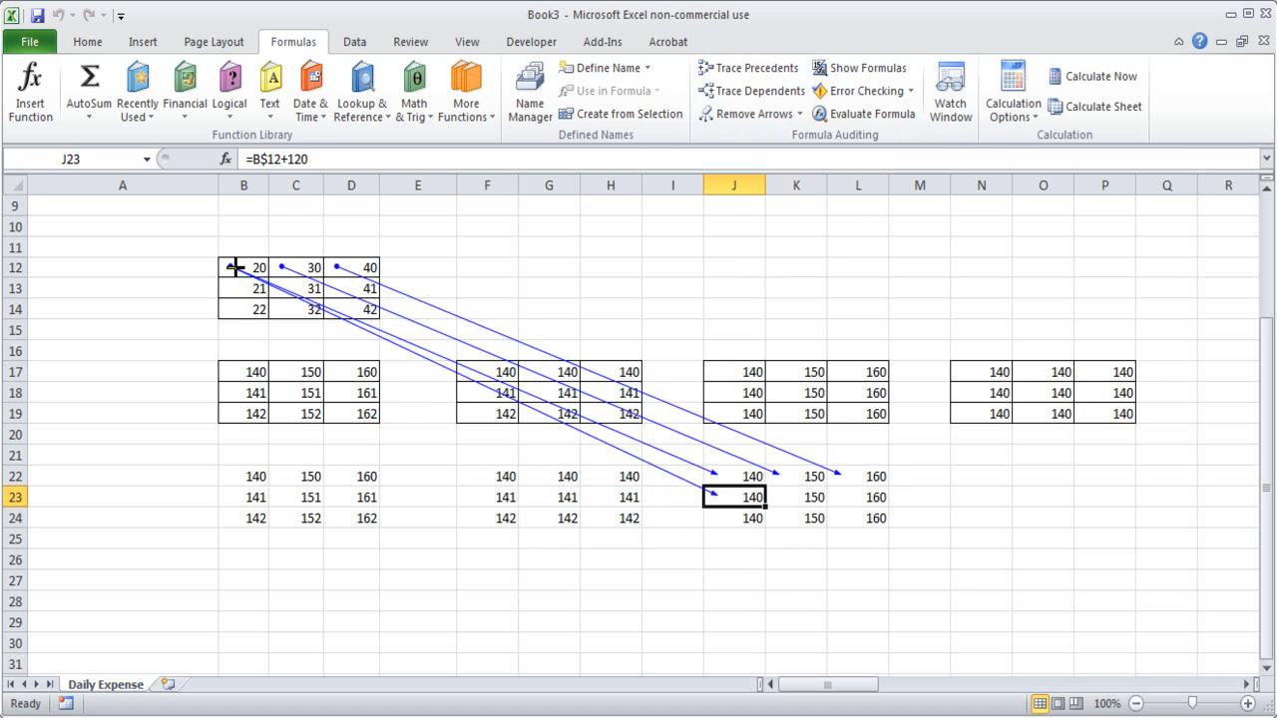
click(748, 515)
click(746, 68)
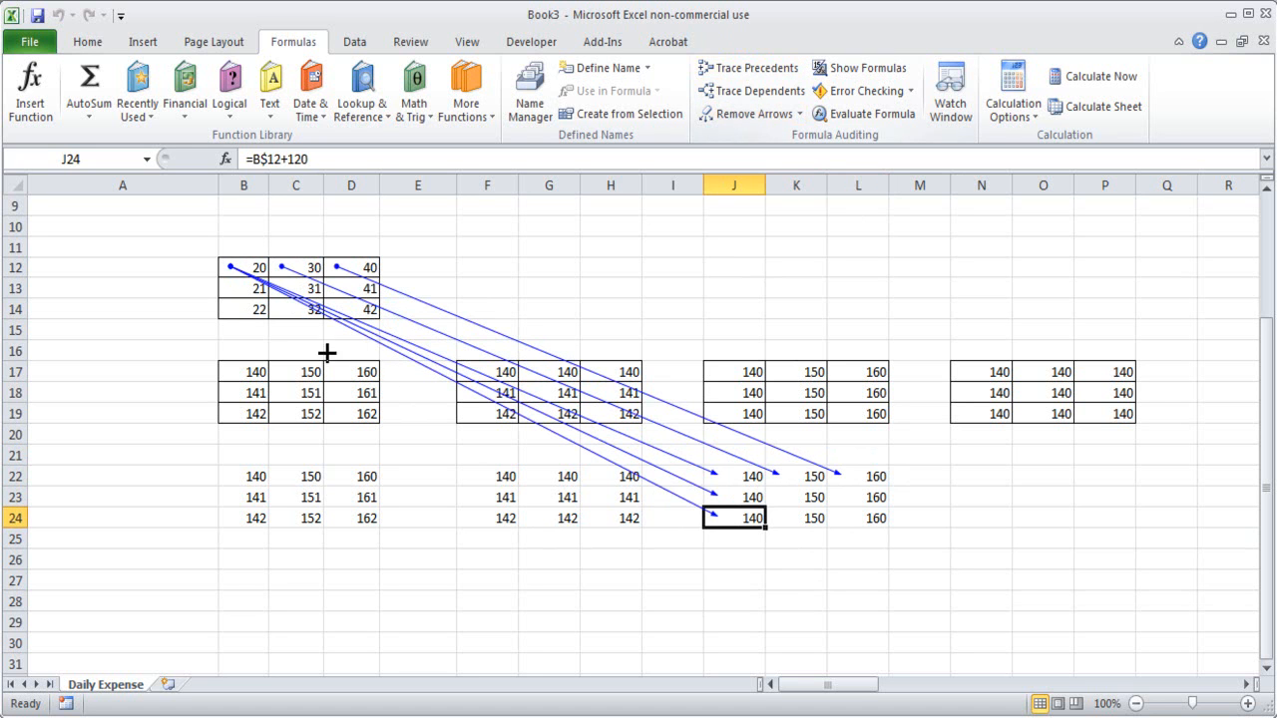
Trace the precedents of F22, F23 and F24, and remove all tracer arrows from the sheet.
click(480, 477)
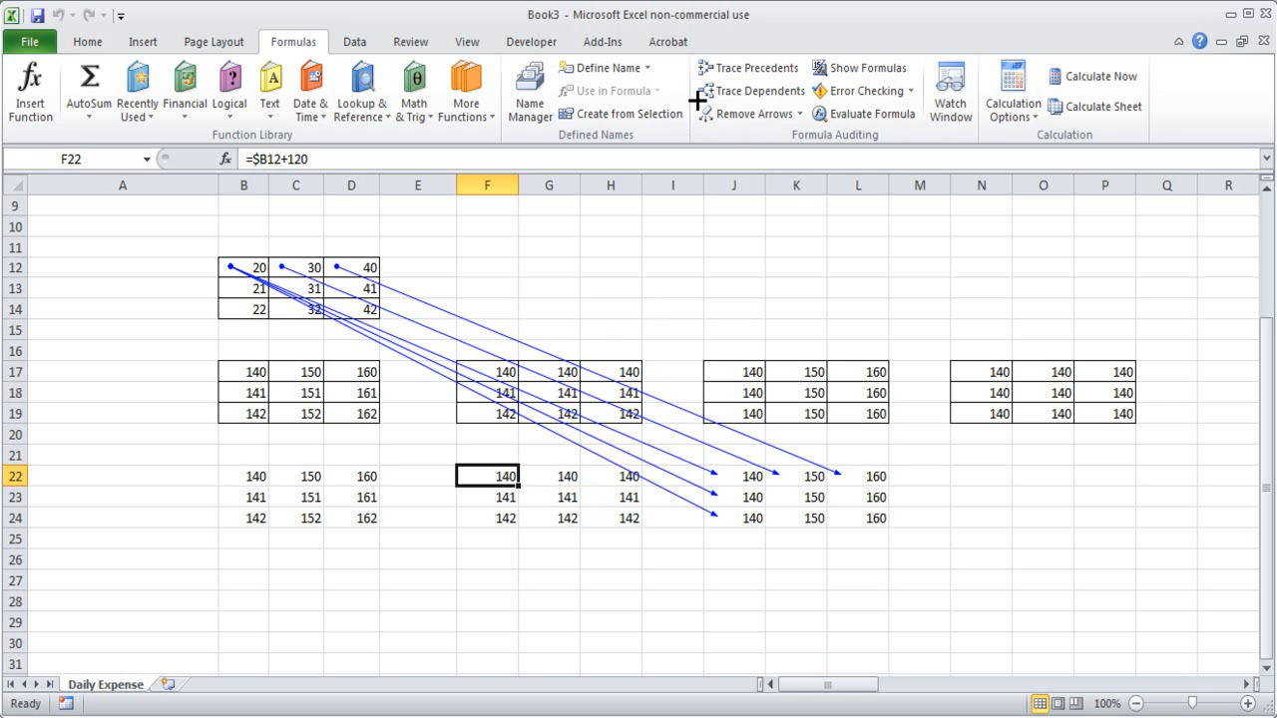
click(745, 64)
click(509, 499)
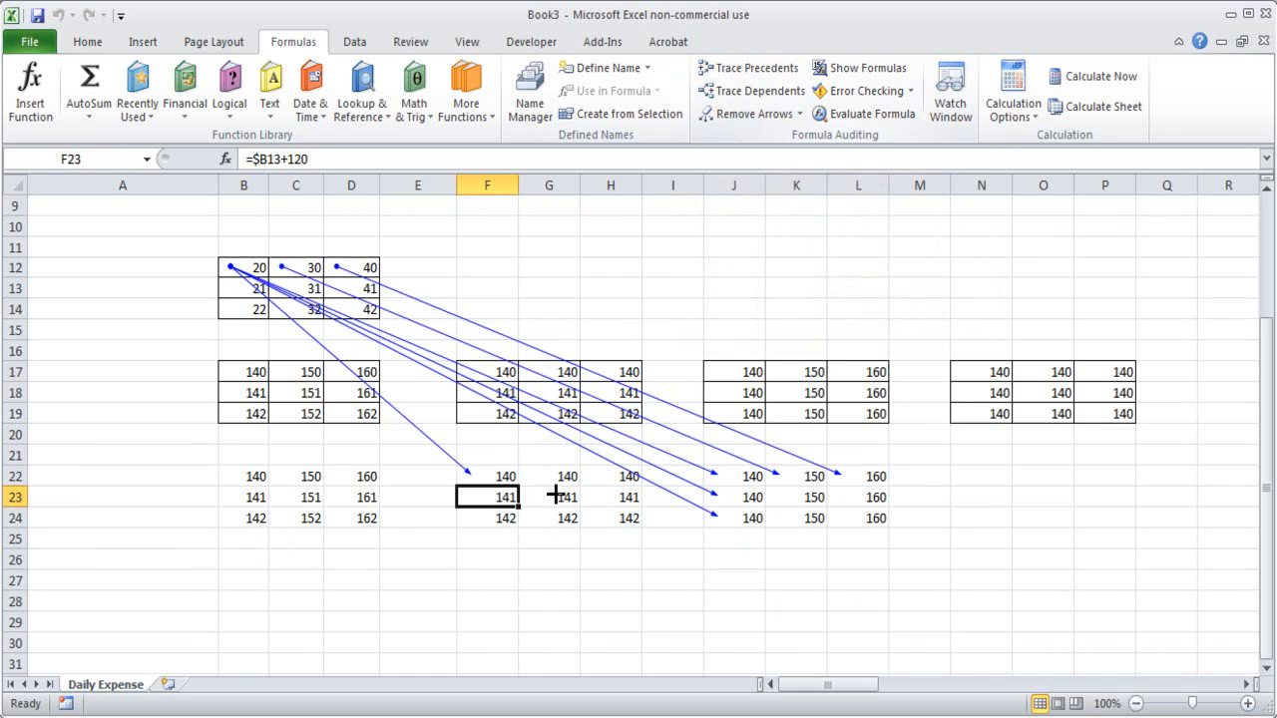
click(710, 66)
click(500, 521)
click(738, 68)
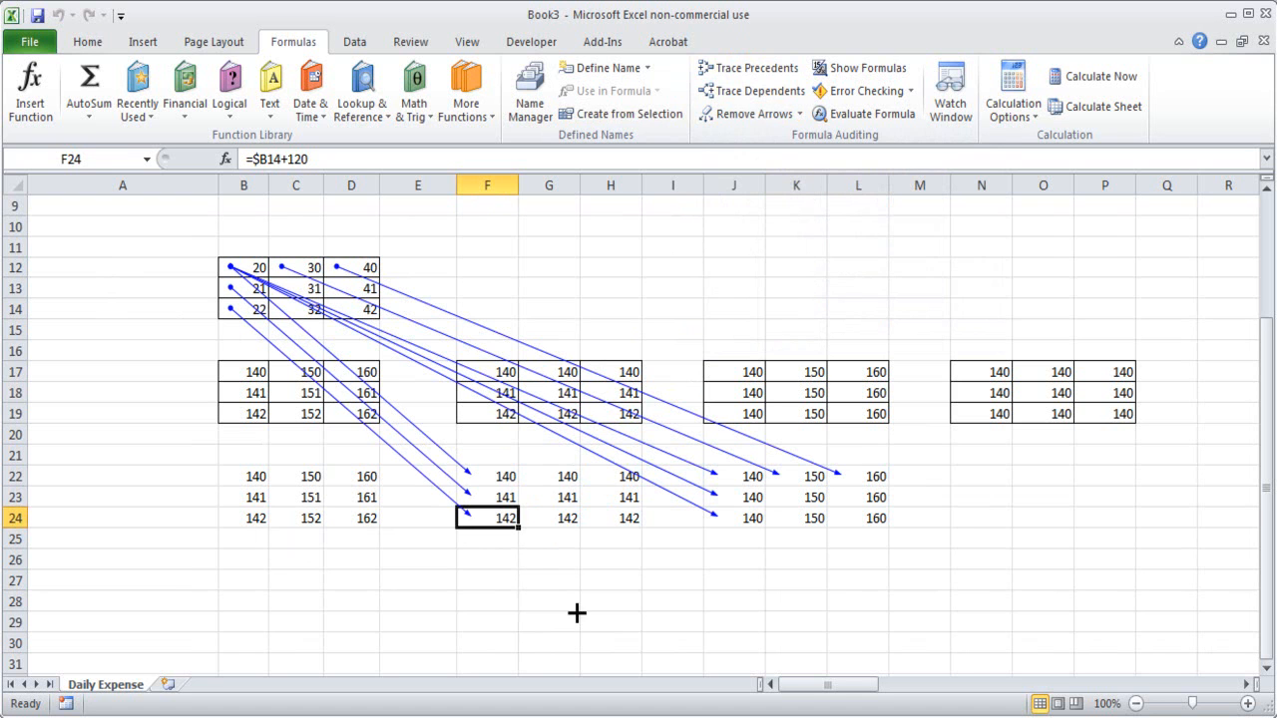
click(661, 556)
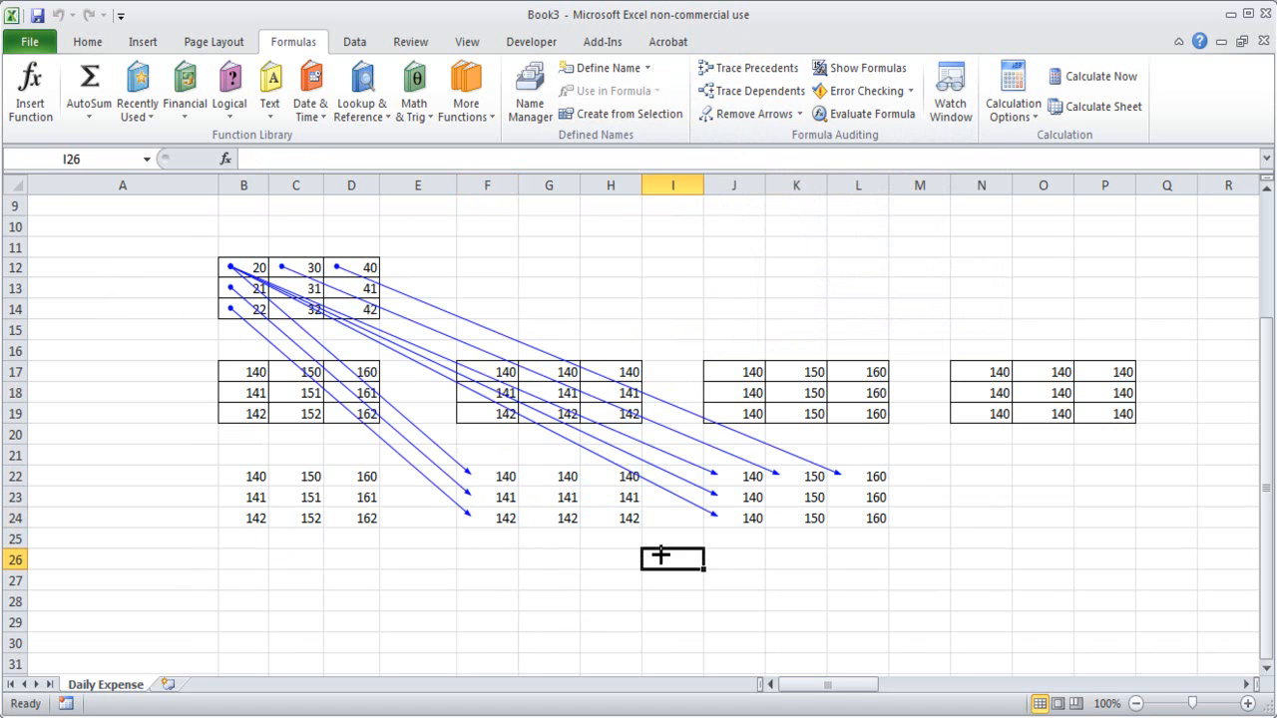
click(755, 113)
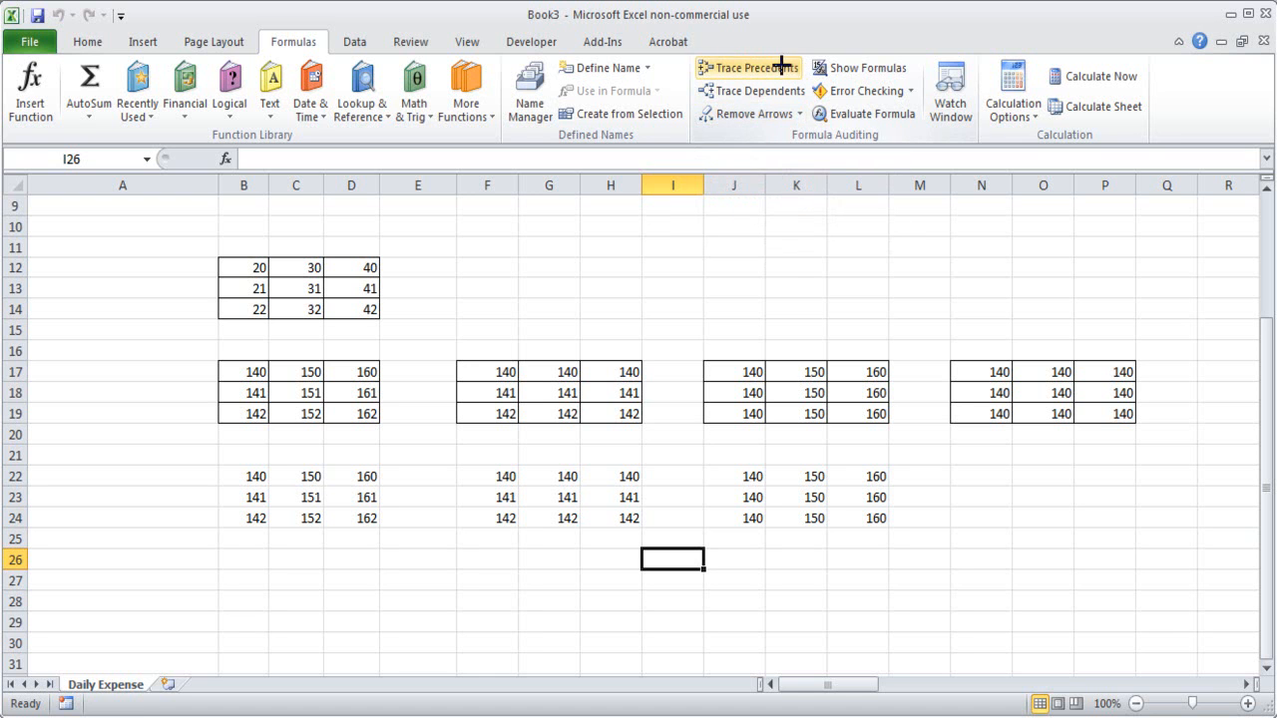
Trace the precedents of J22 and J23 again on the cleared sheet.
click(738, 474)
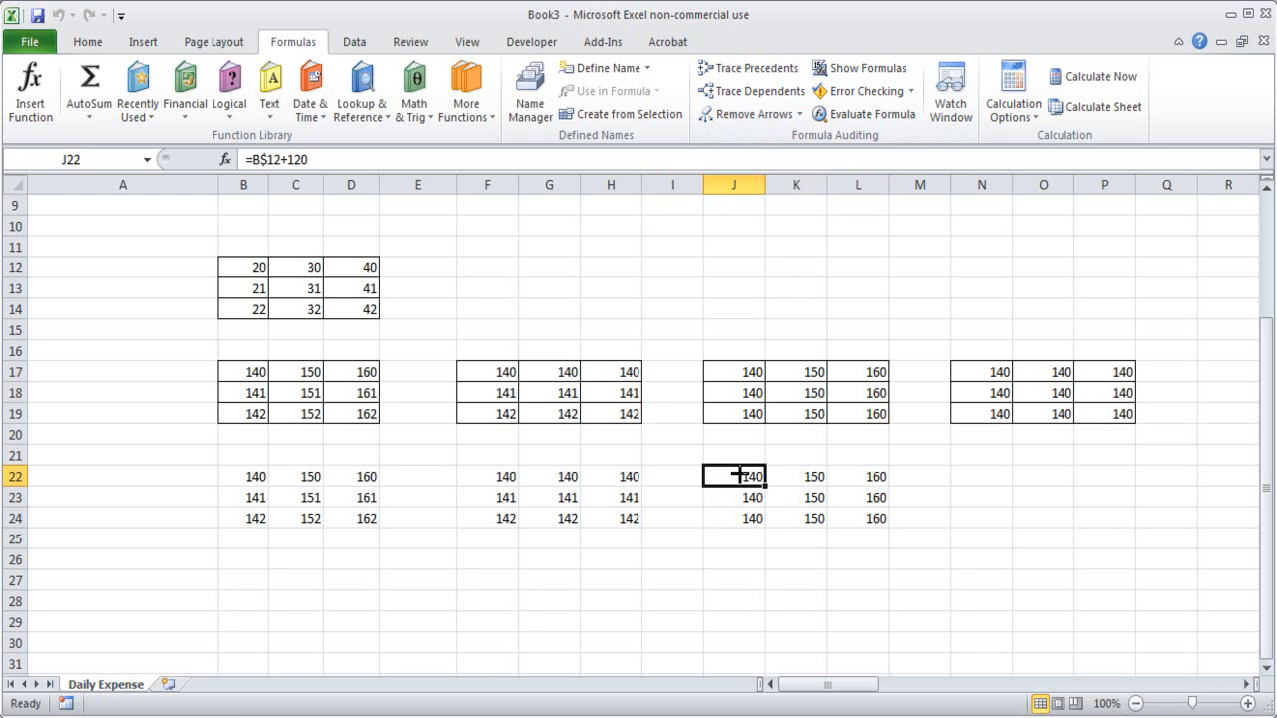
click(735, 69)
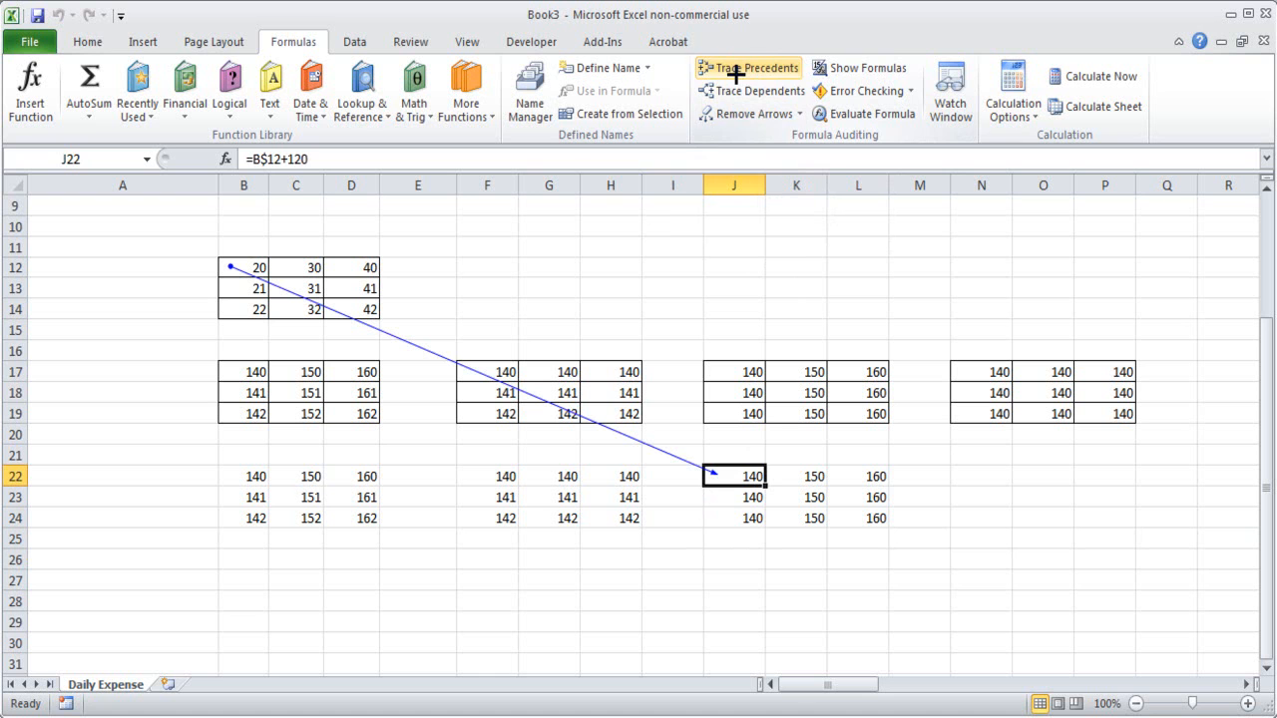
click(746, 498)
click(741, 74)
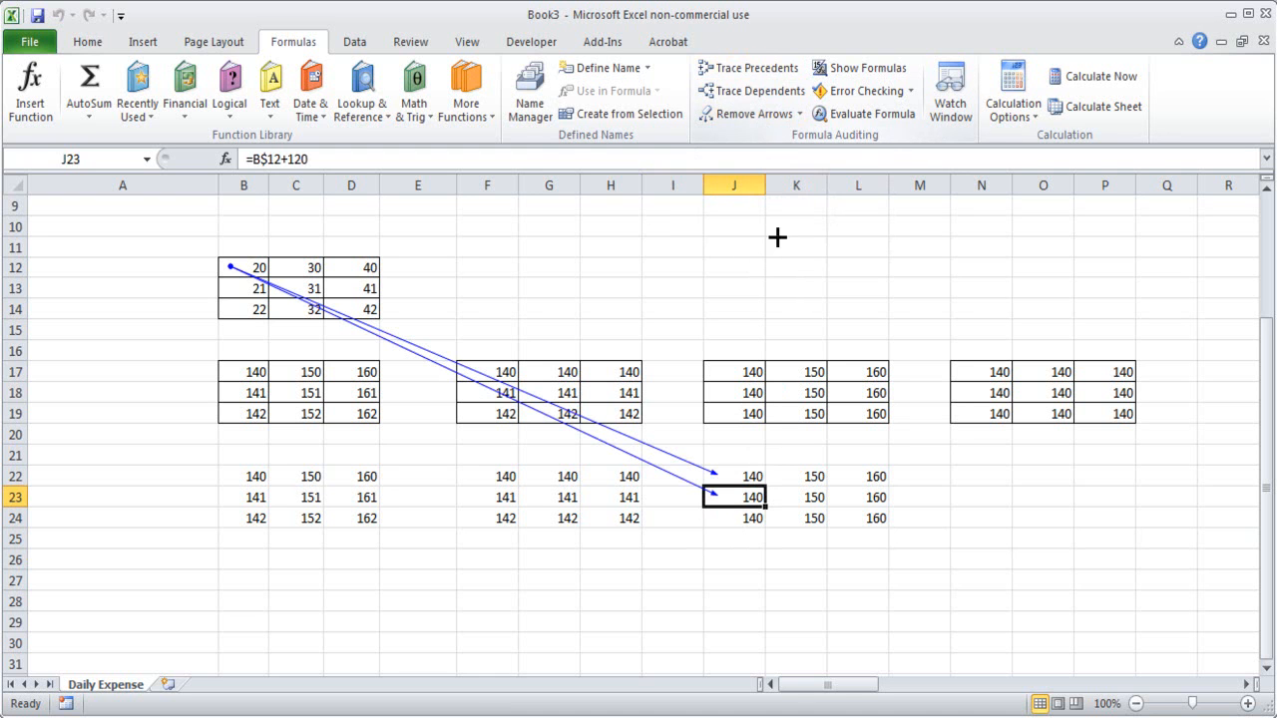
click(744, 543)
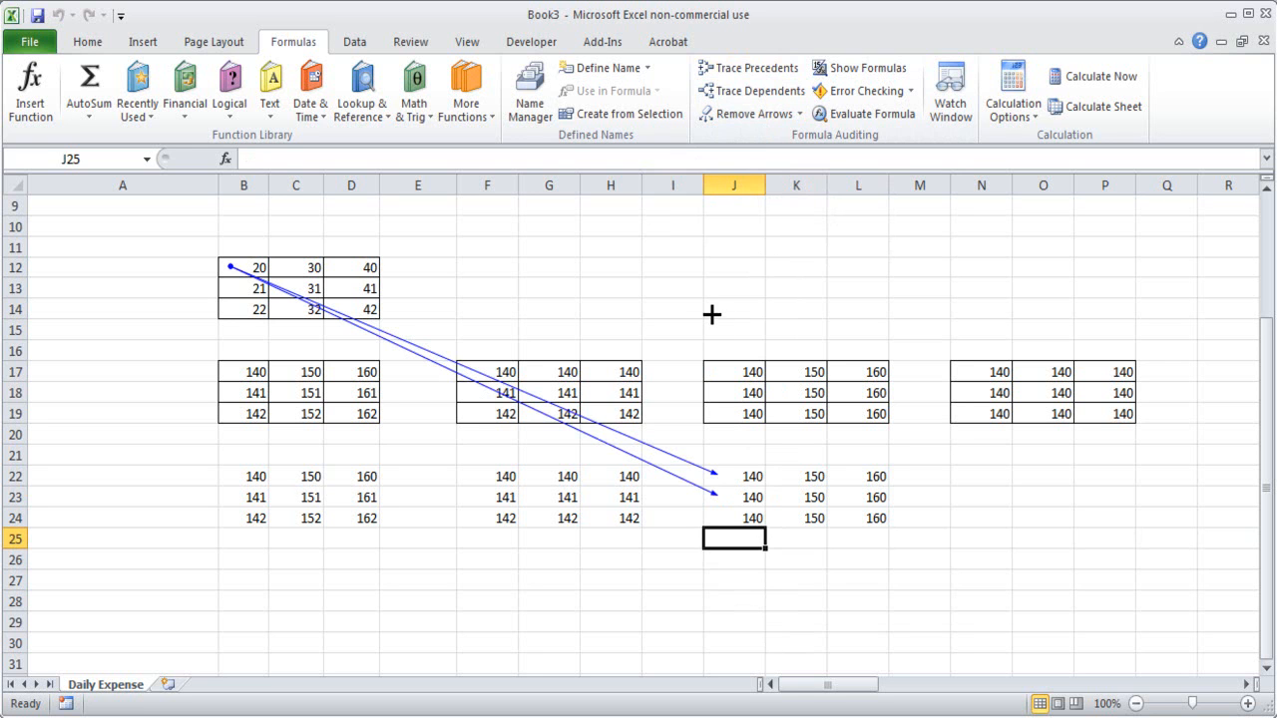
Display the on-screen access-letter hints and bring up those for the formula auditing commands.
key(alt)
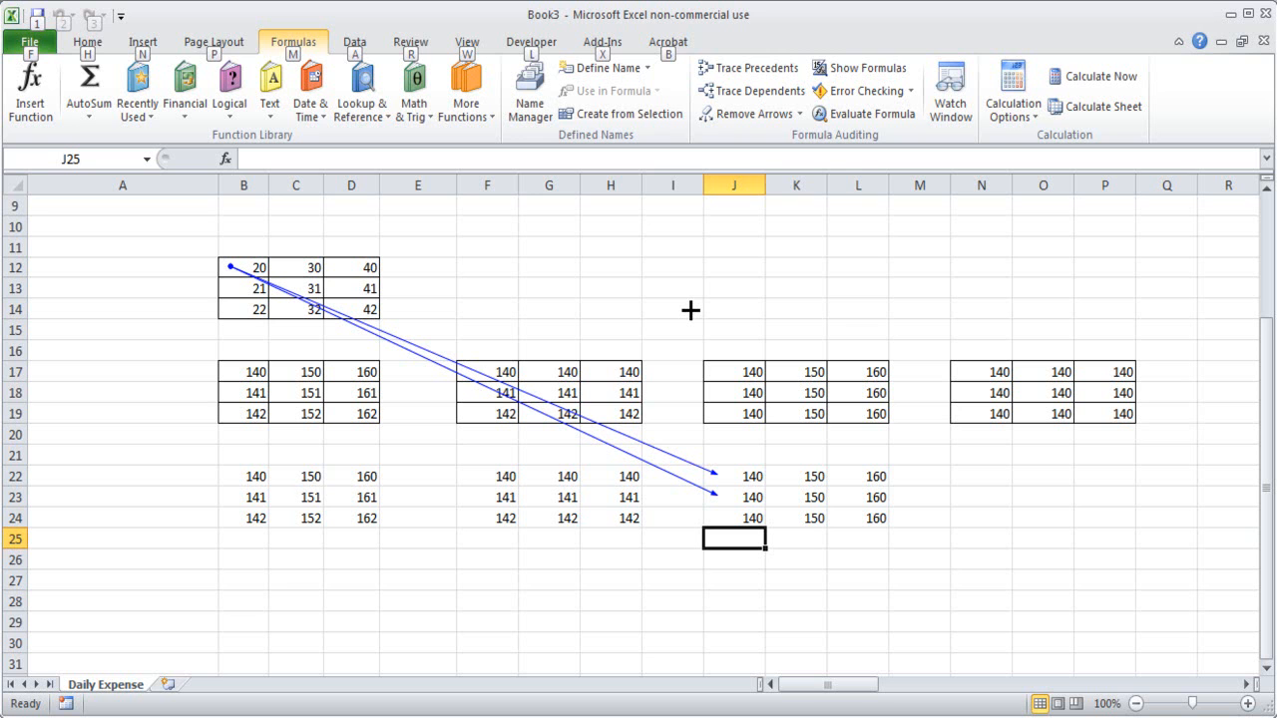
key(alt)
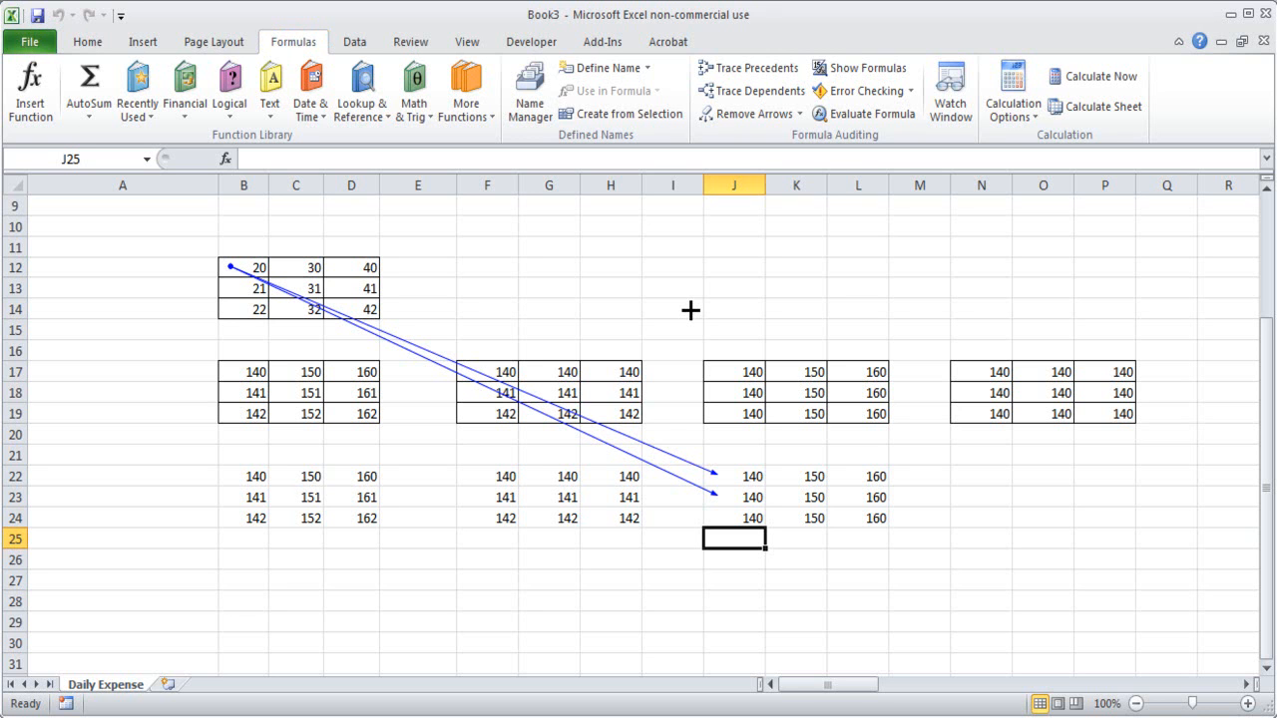
click(690, 310)
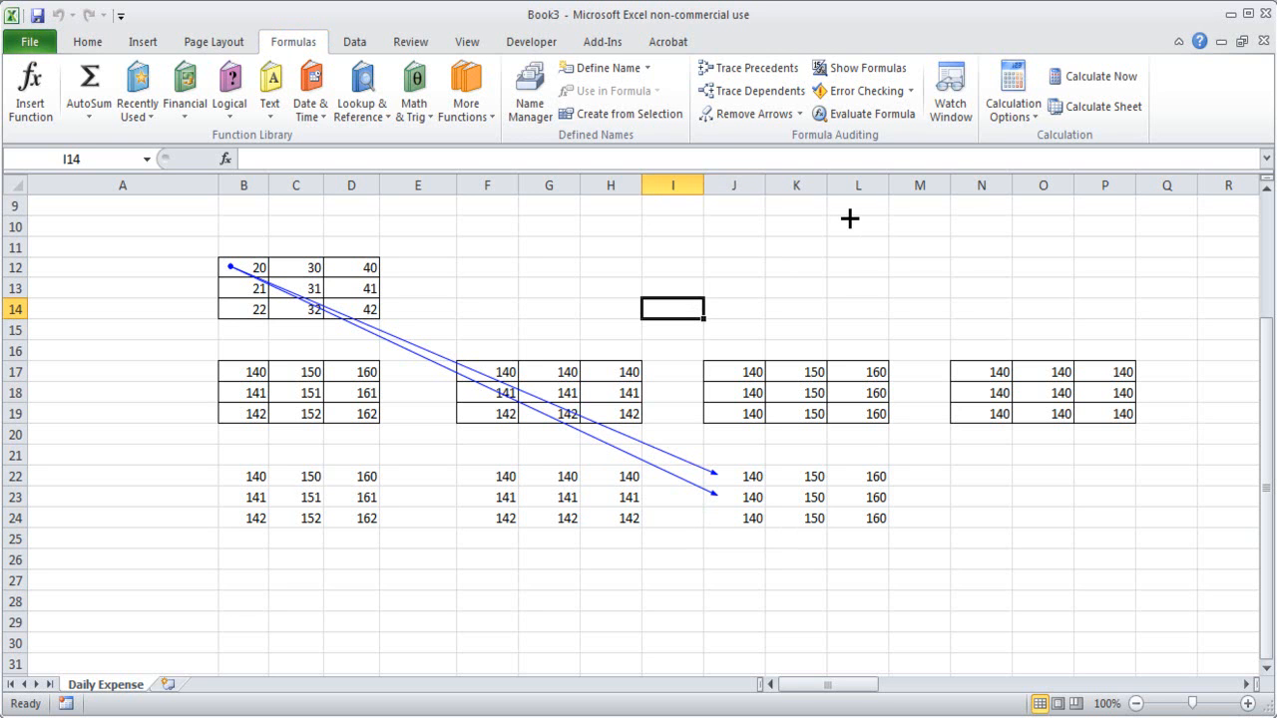
key(alt)
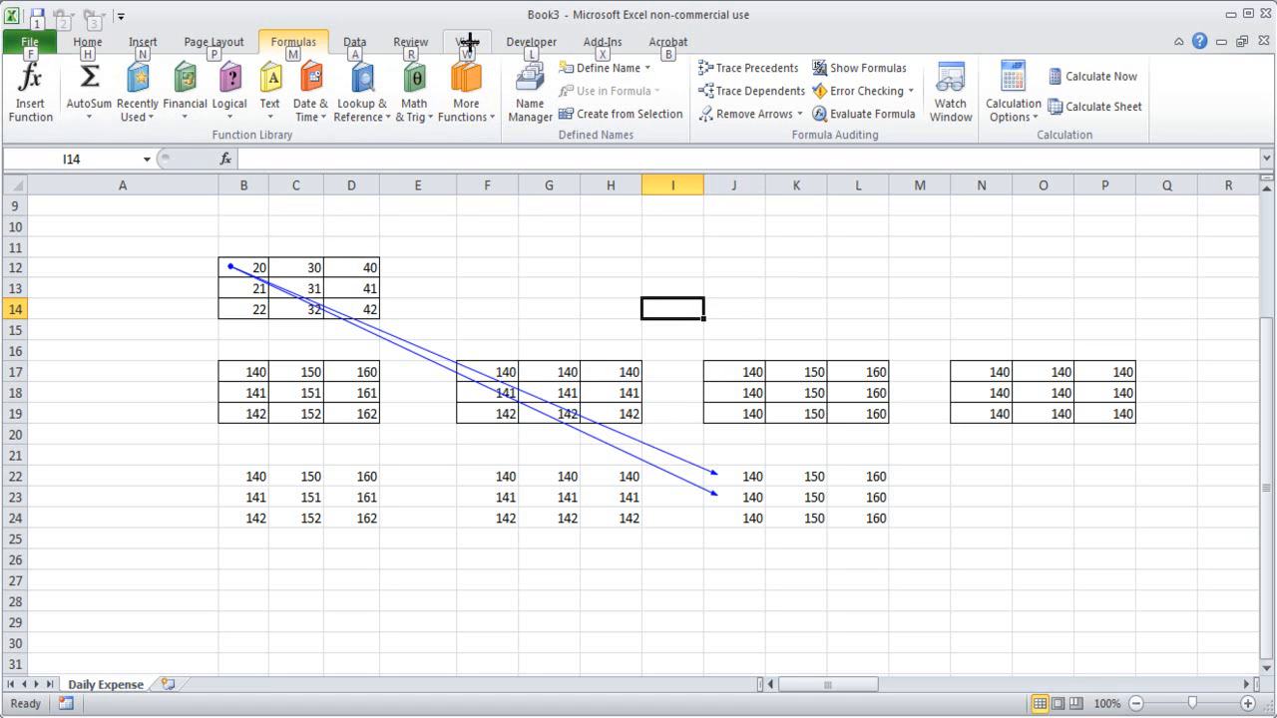
key(alt)
click(88, 42)
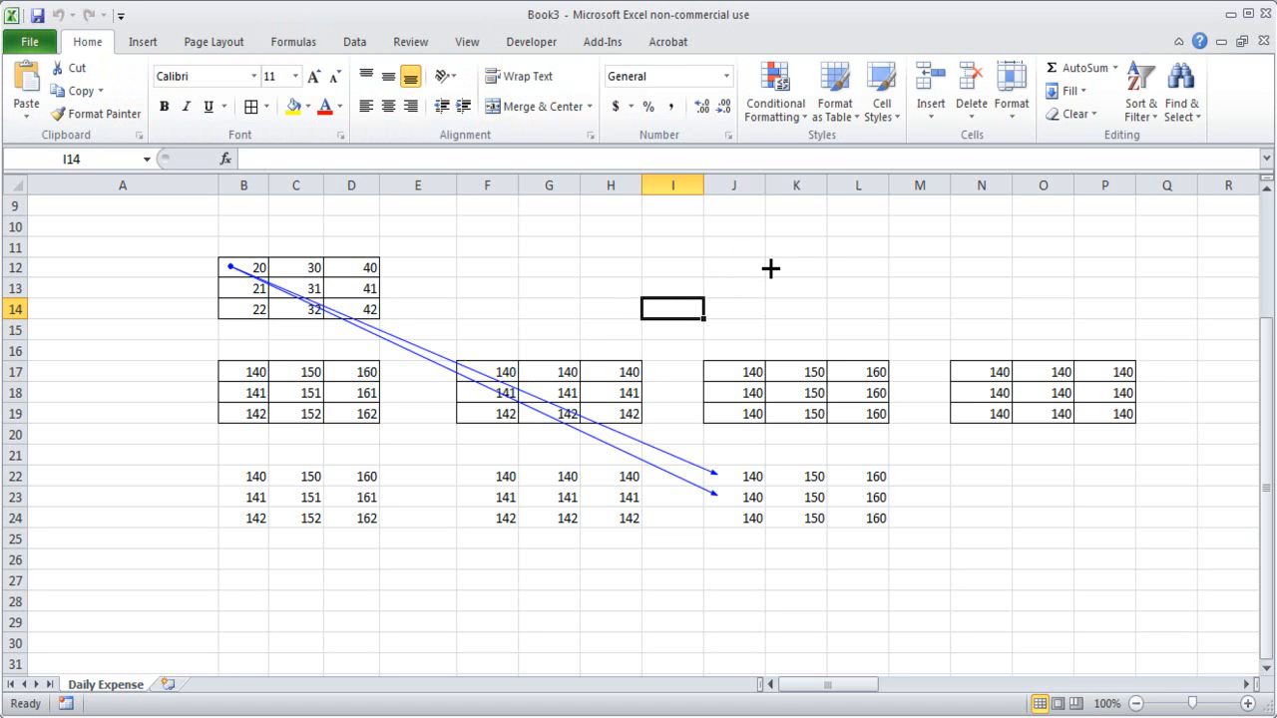
key(alt)
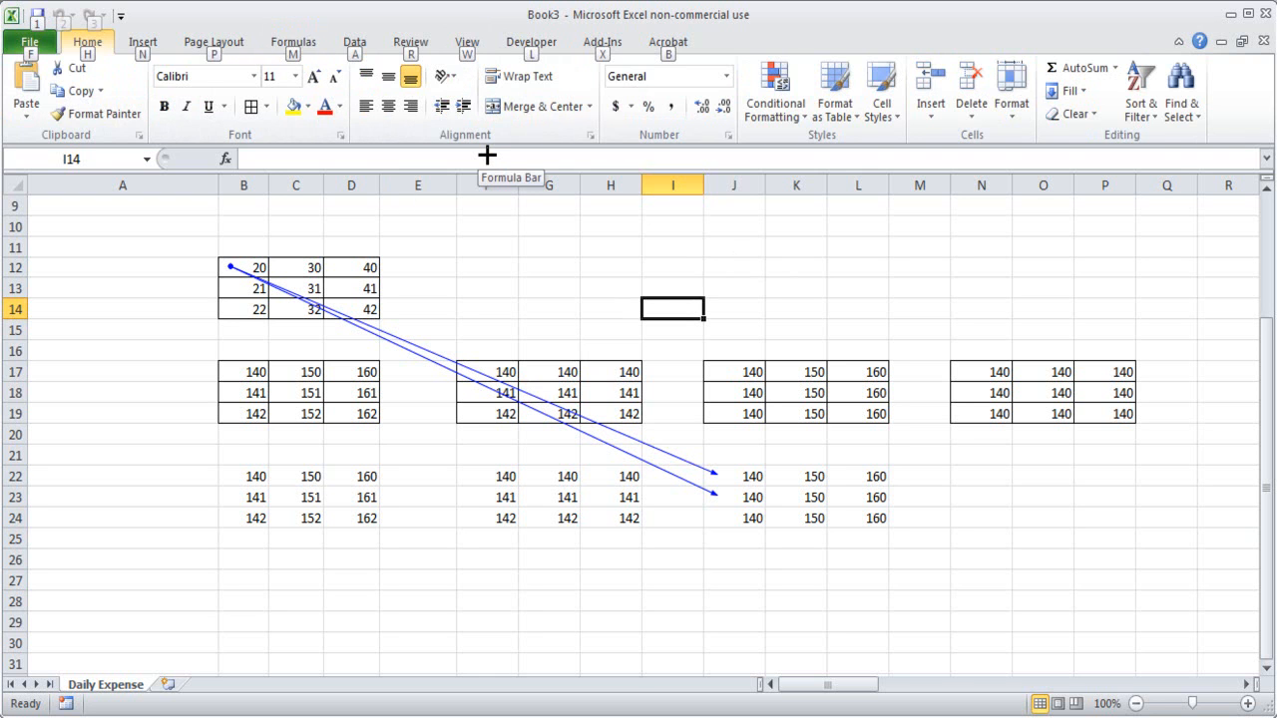
key(m)
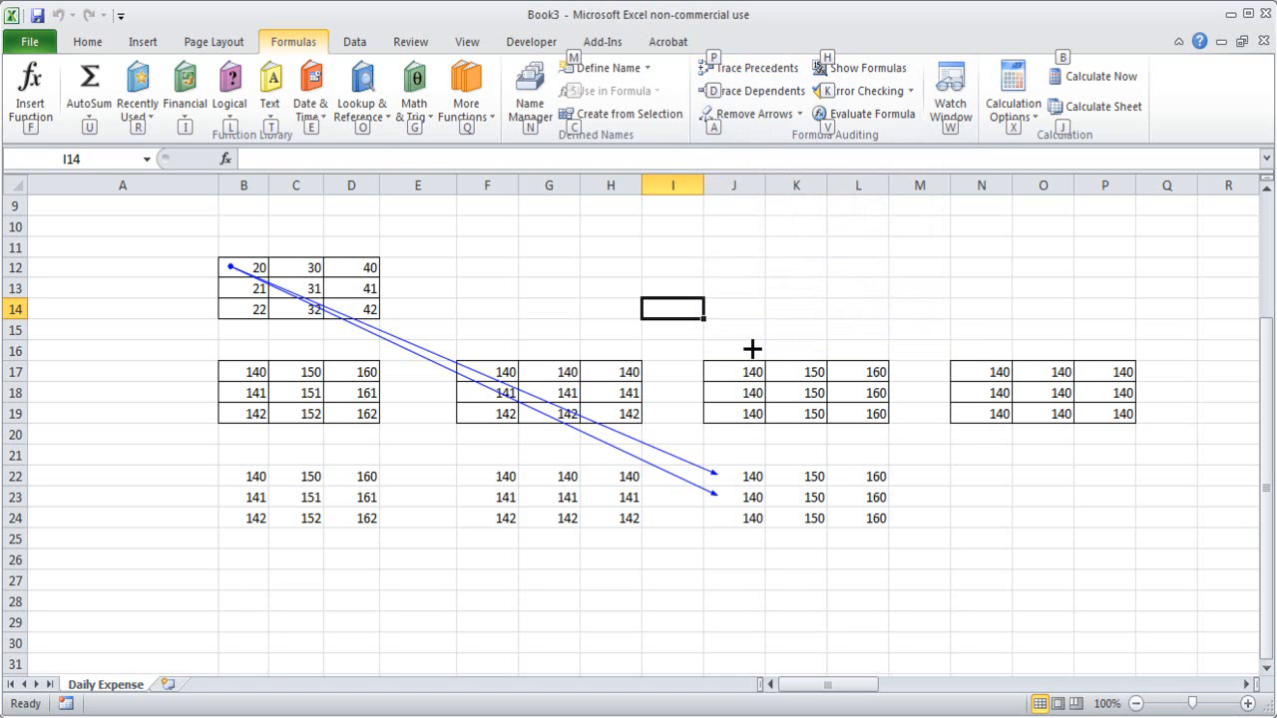
Trace the precedents of J24, and clear every tracer arrow from the sheet.
click(734, 515)
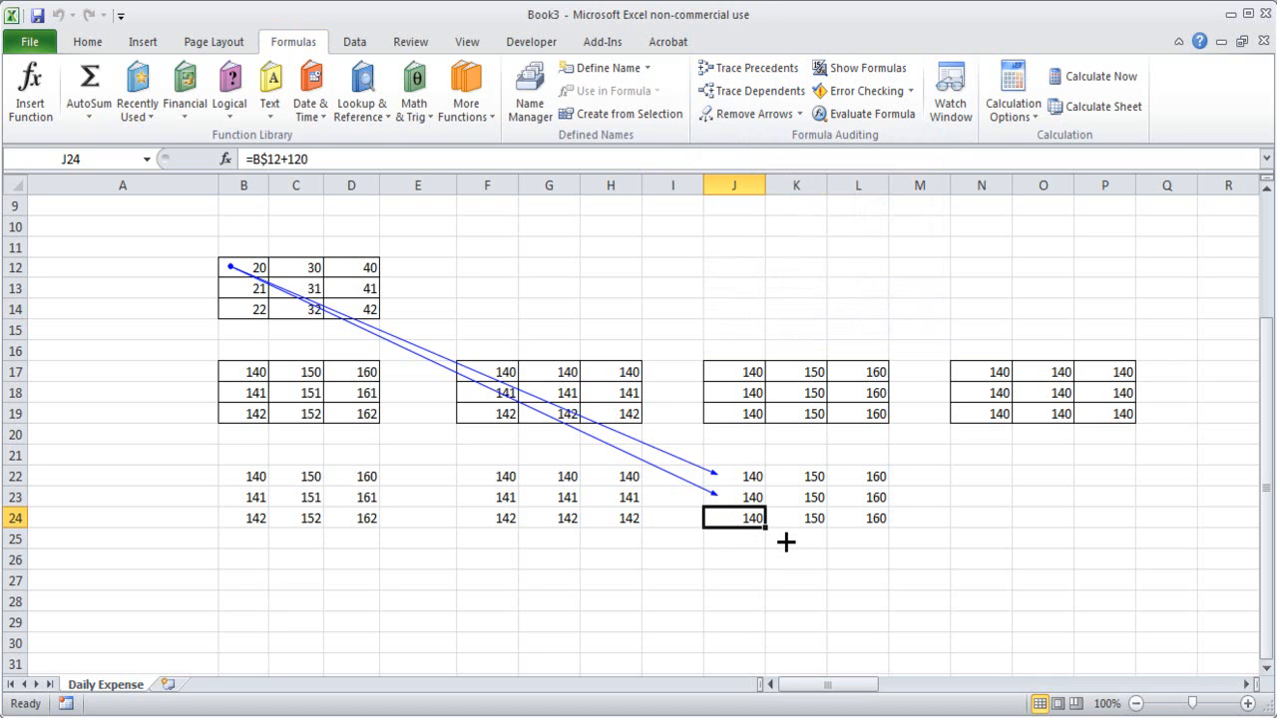
key(alt+m)
key(p)
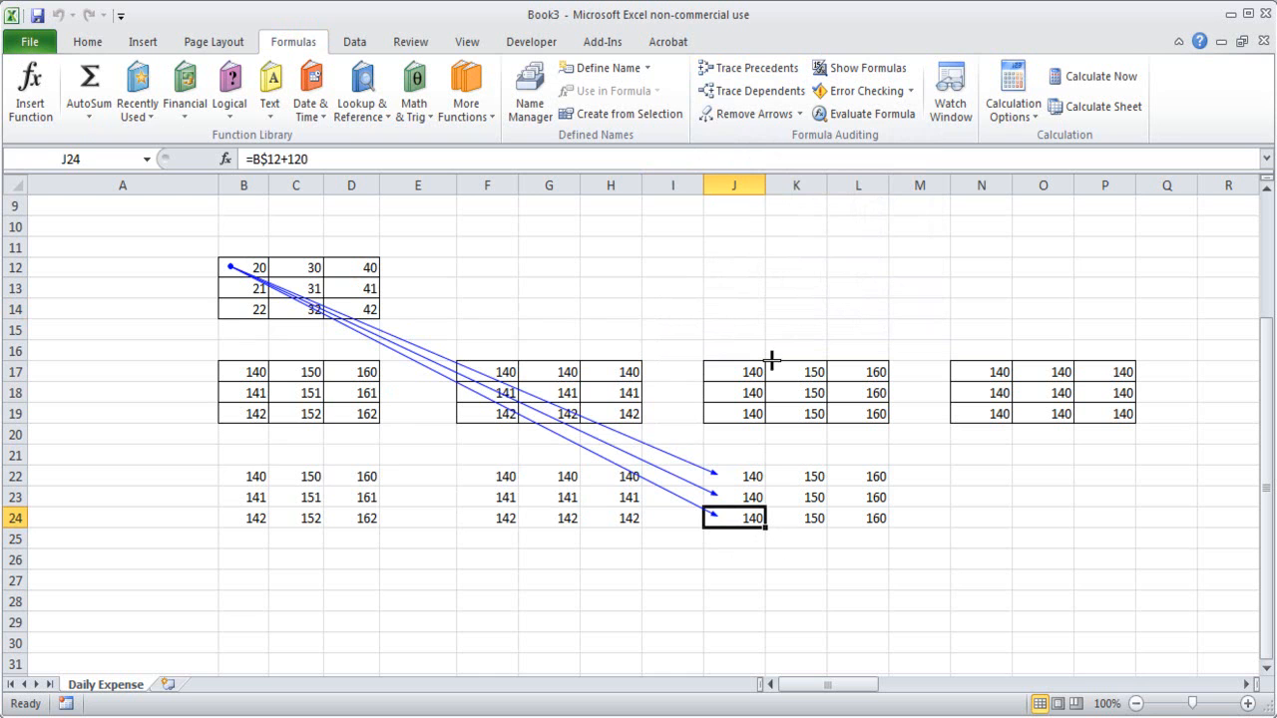
click(764, 114)
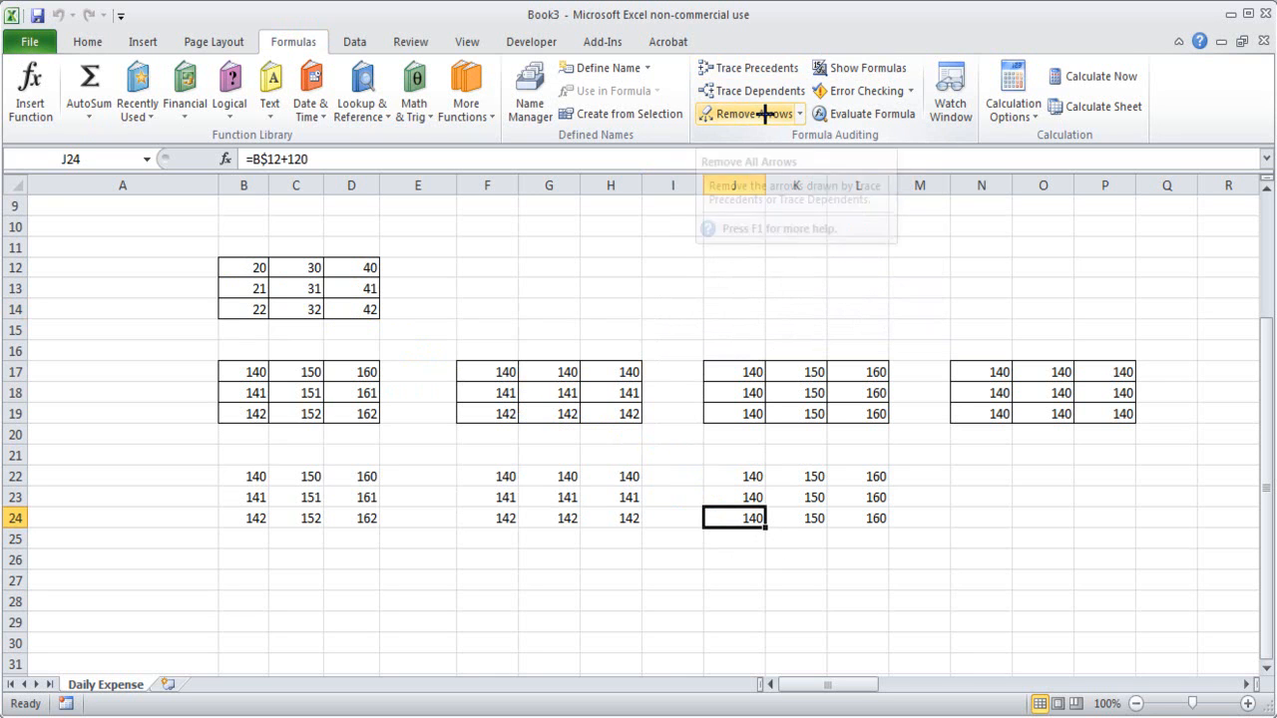
Trace the precedents of J22 and the cell below it, J23.
click(744, 481)
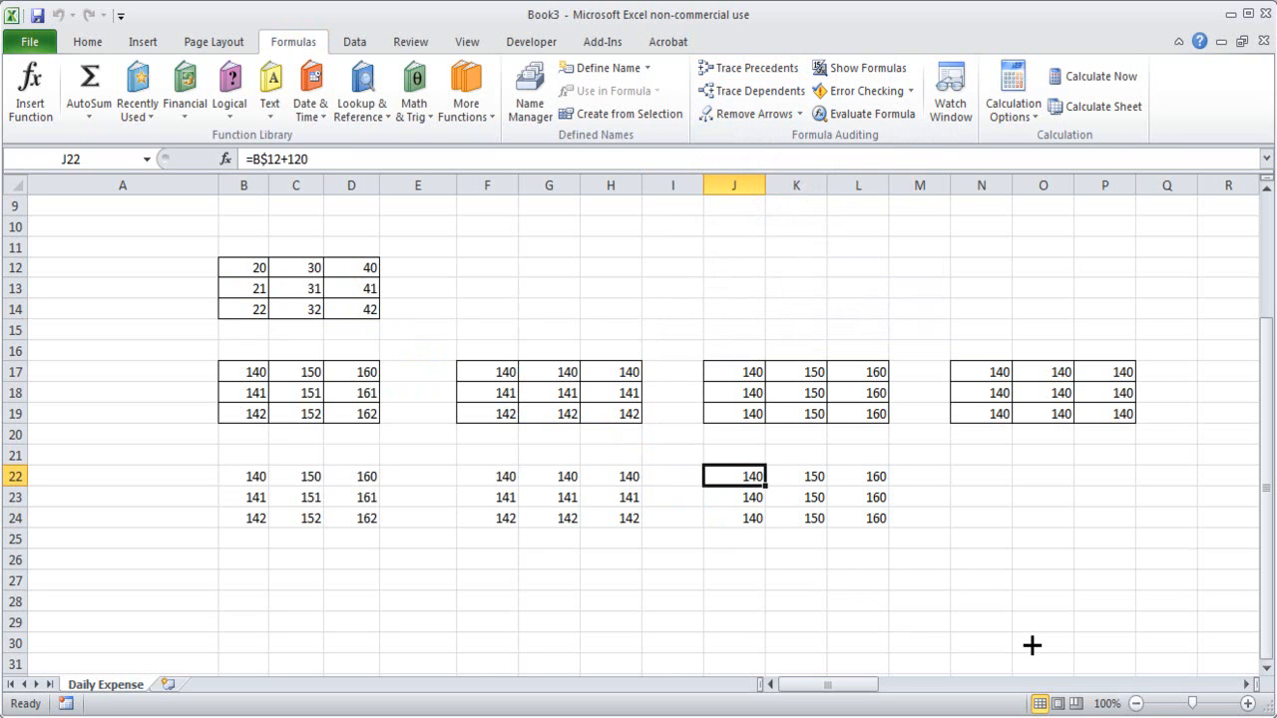
key(alt+m)
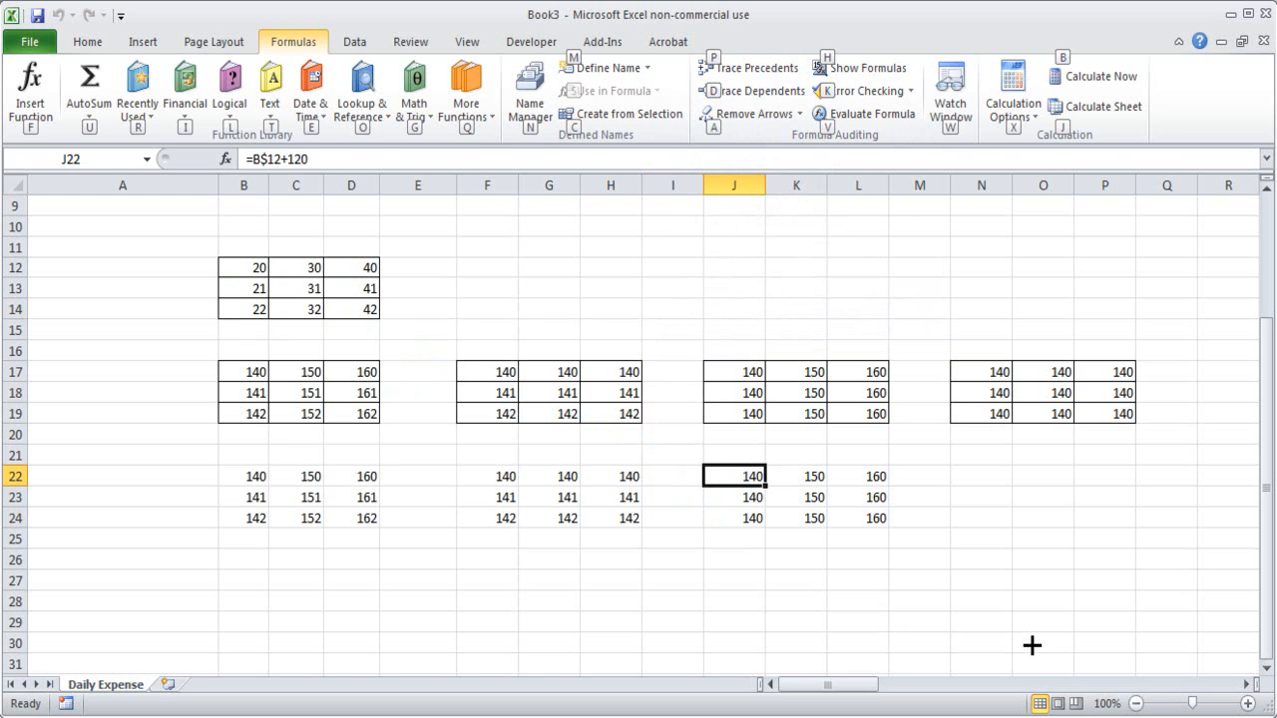
key(p)
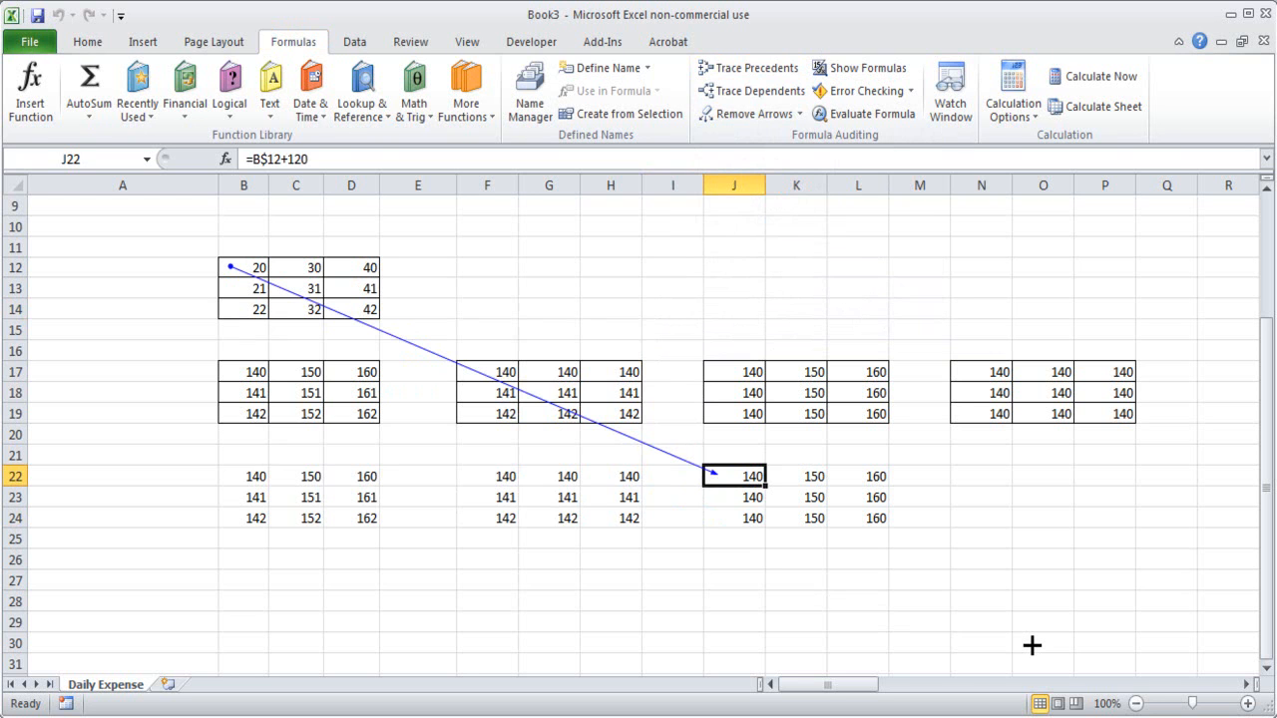
key(Down)
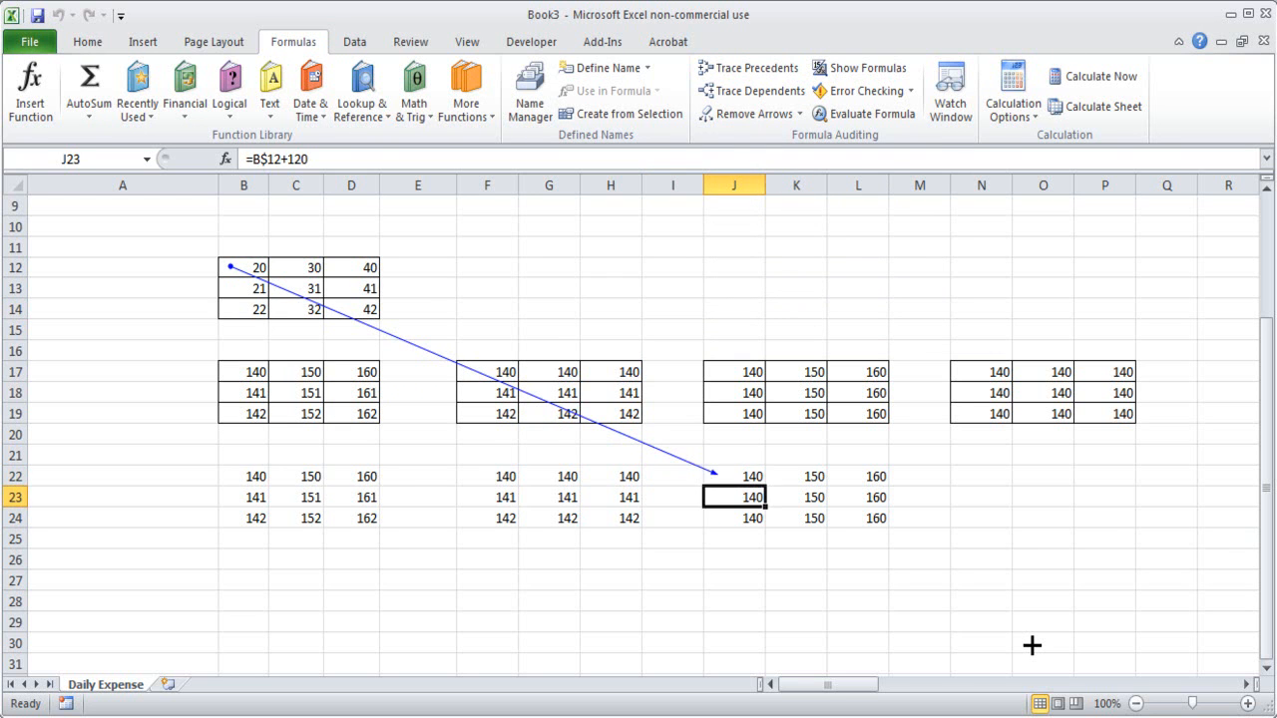
key(alt+m)
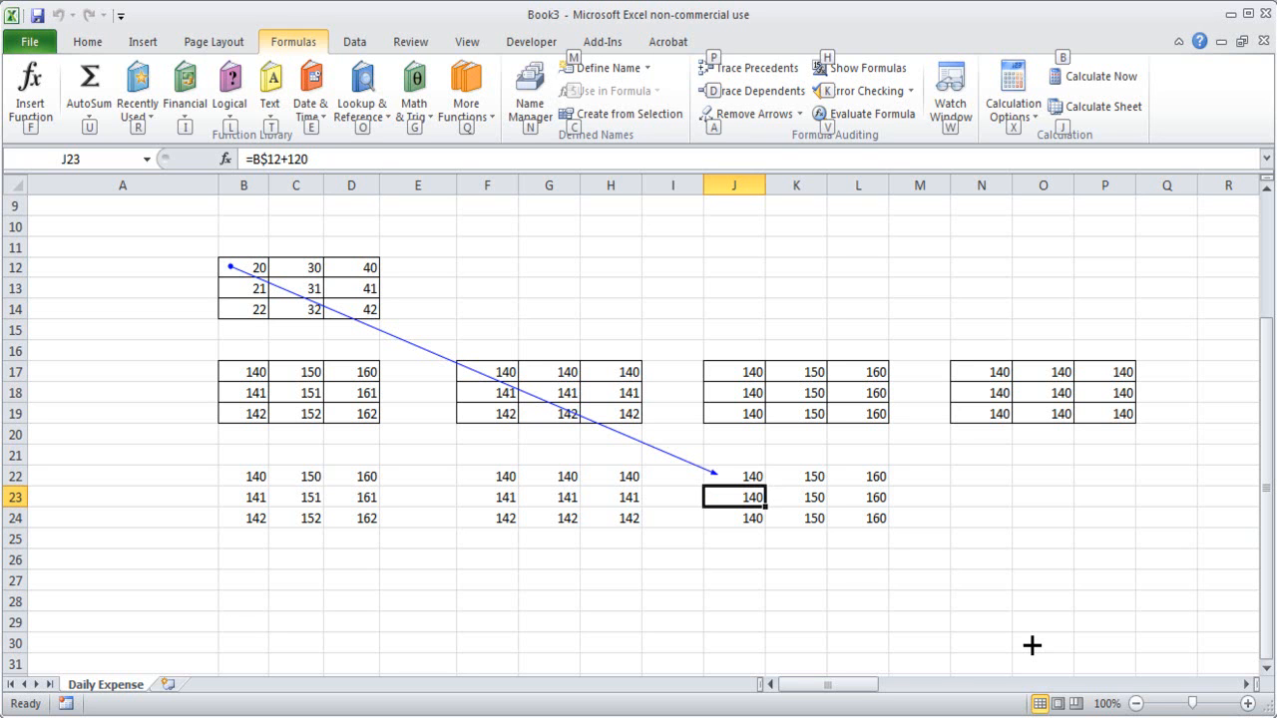
key(p)
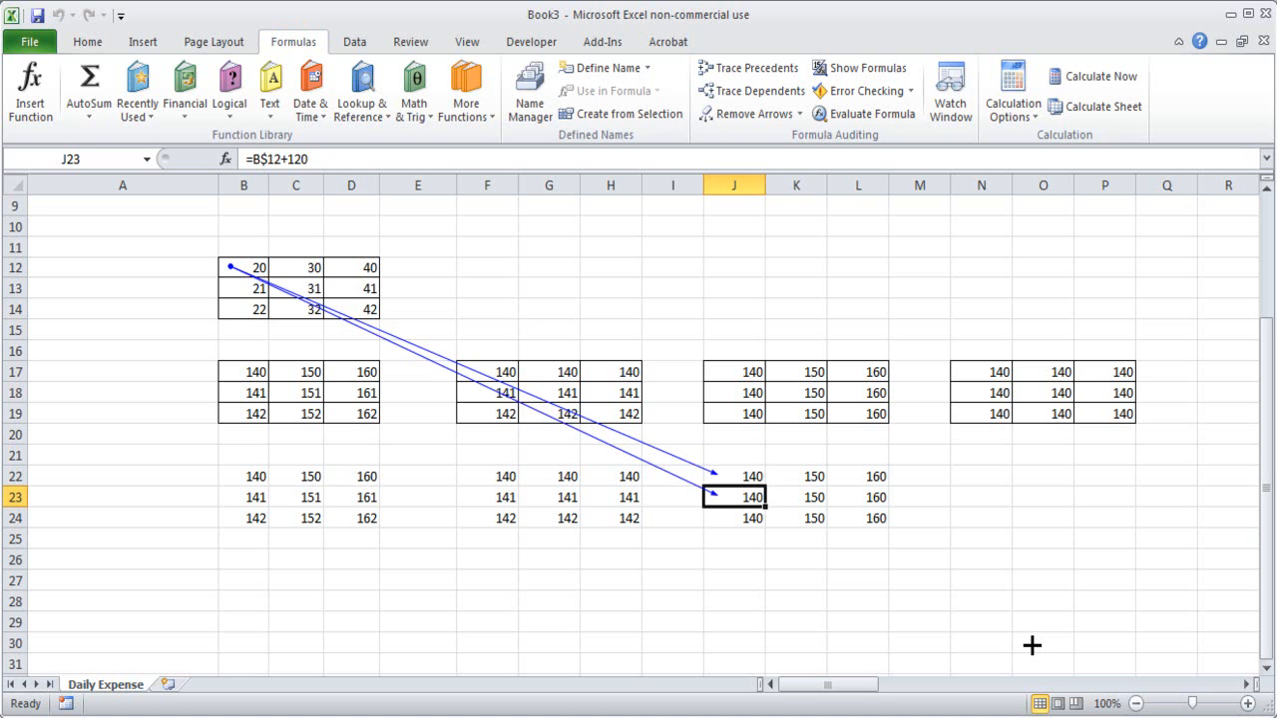
Clear every tracer arrow from the sheet.
key(alt)
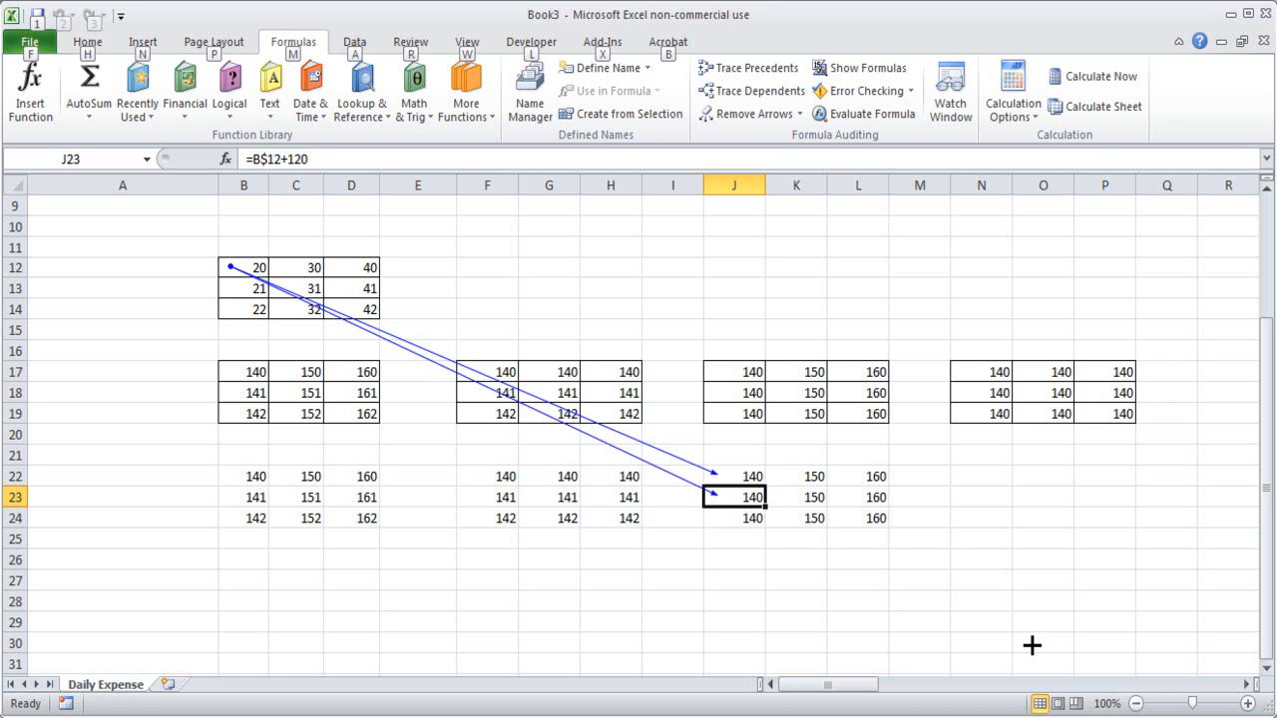
key(m)
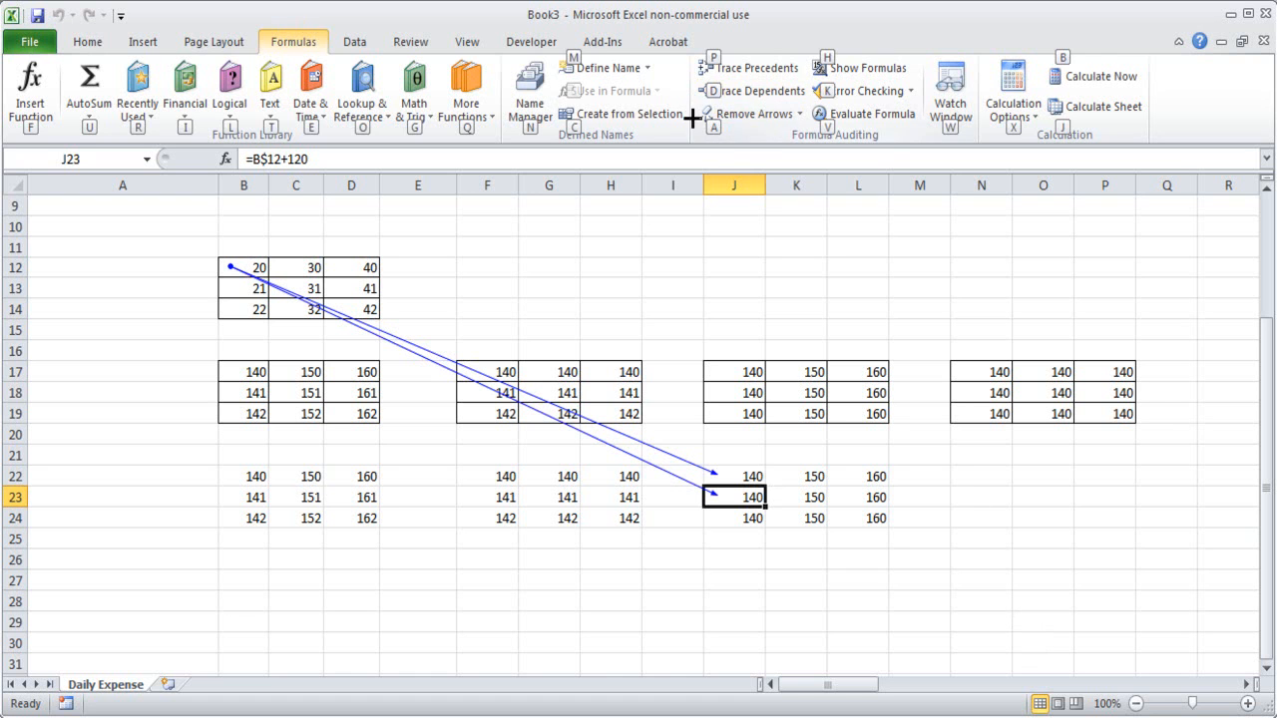
key(a)
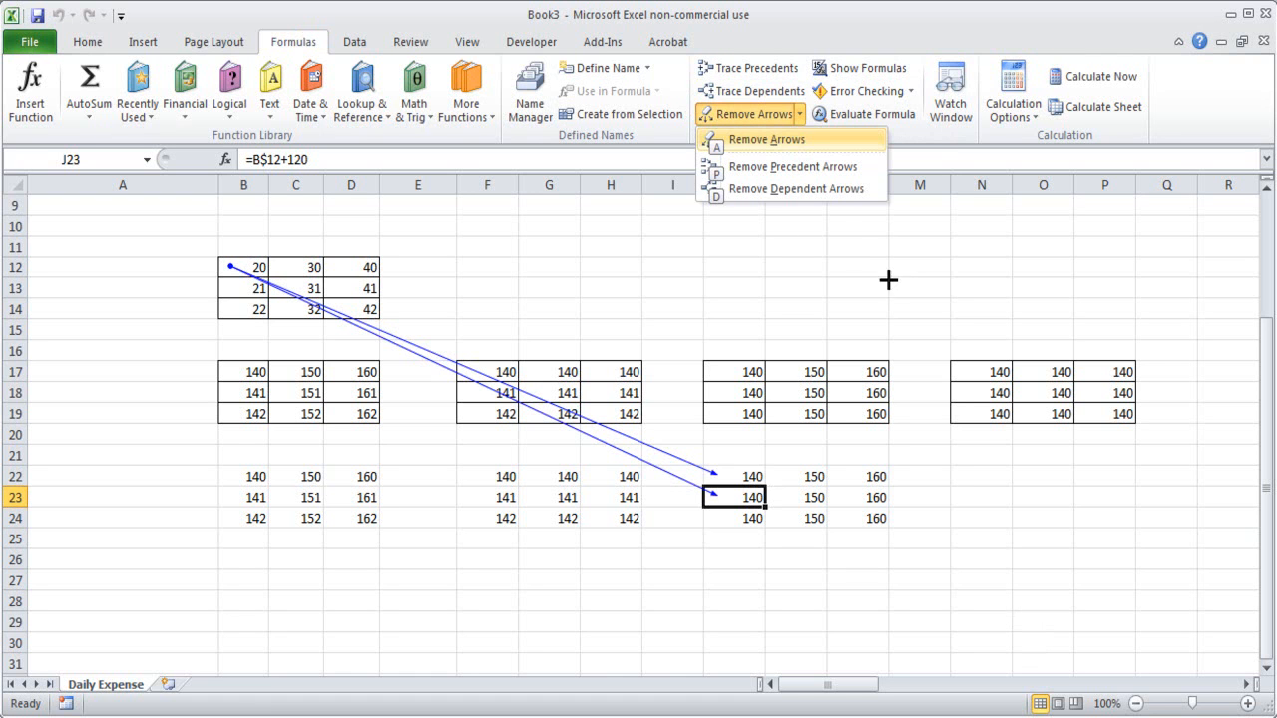
click(791, 160)
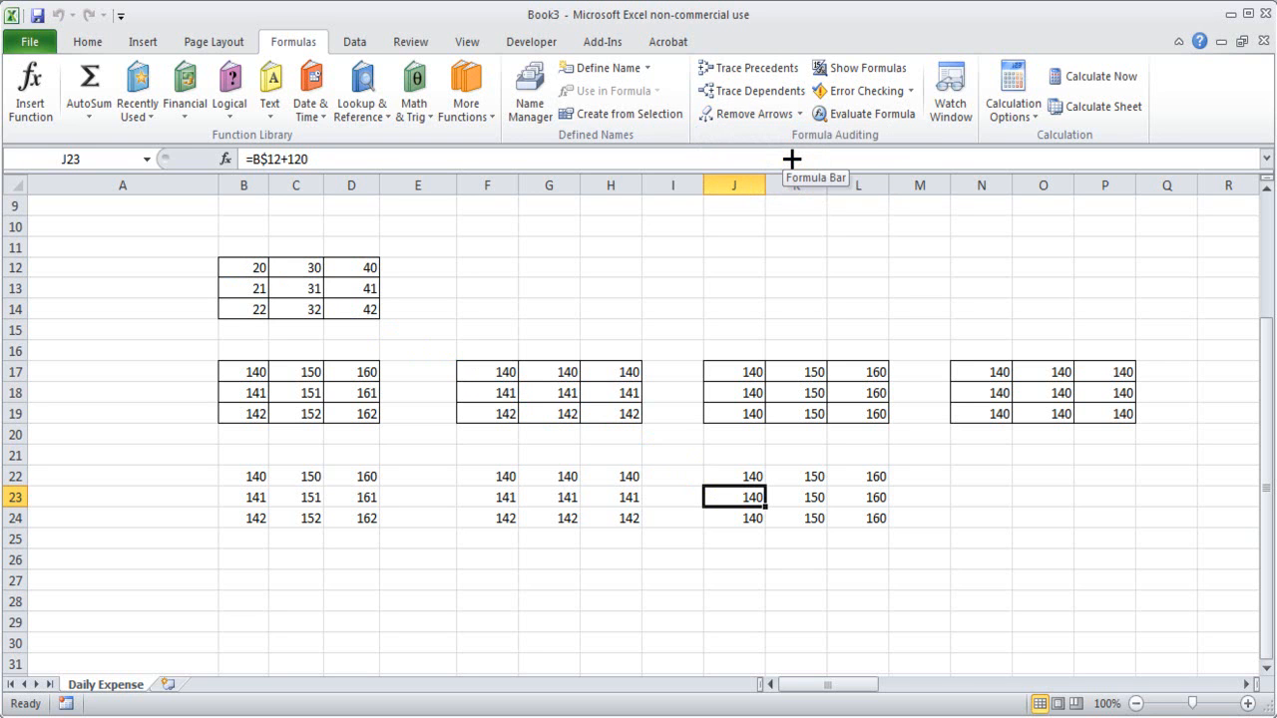
click(781, 554)
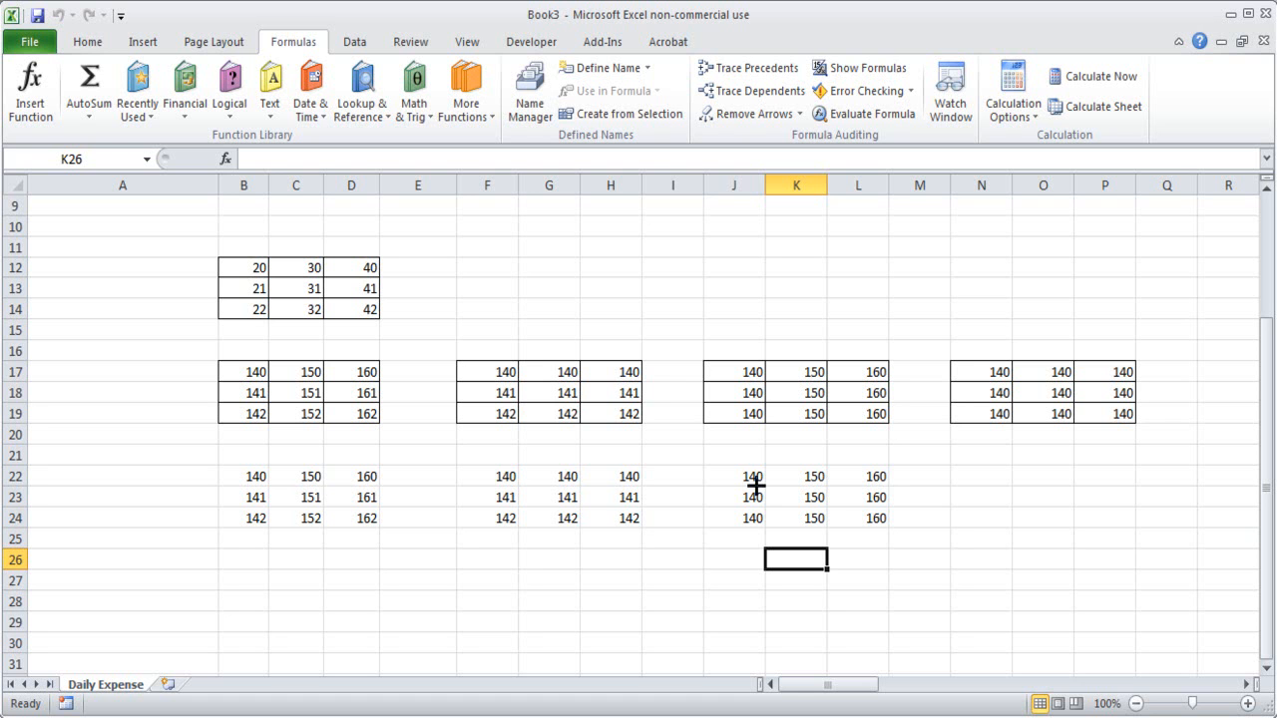
Compare the target value in N17 with source cell B12 and the empty cell N22.
click(983, 476)
scroll(970, 538, down, 1)
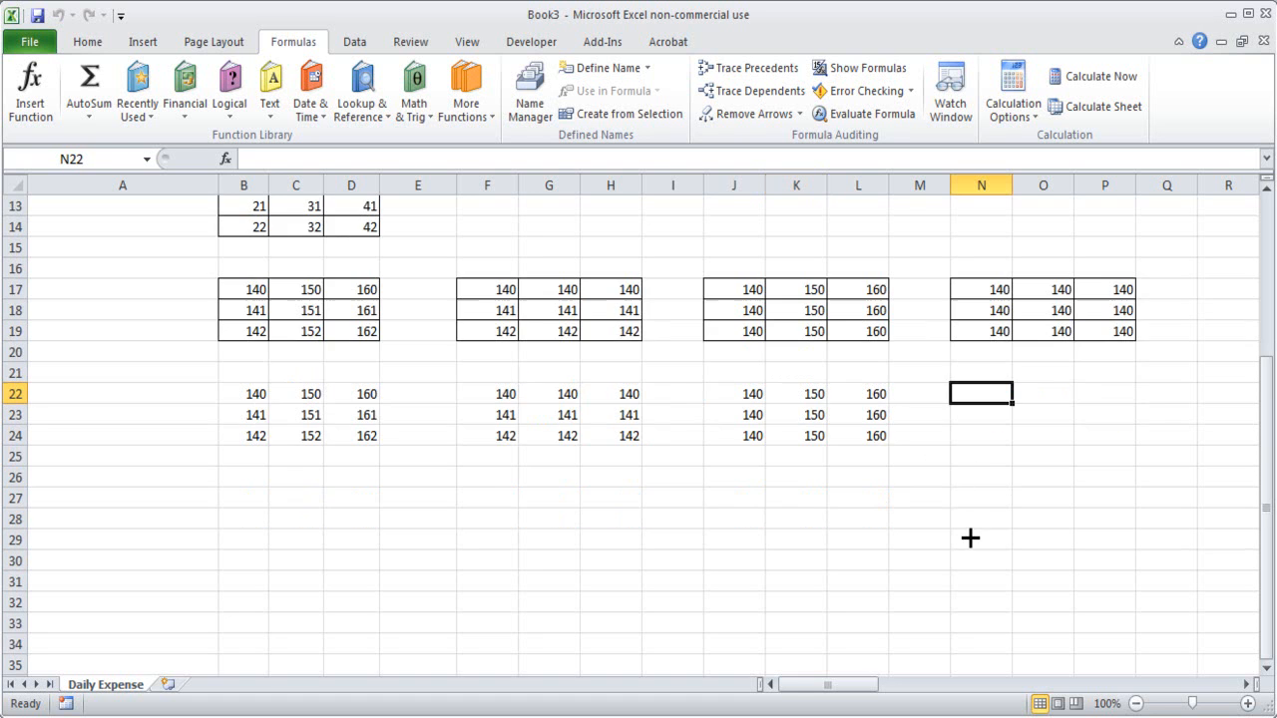
scroll(974, 470, up, 2)
click(983, 451)
scroll(957, 519, down, 1)
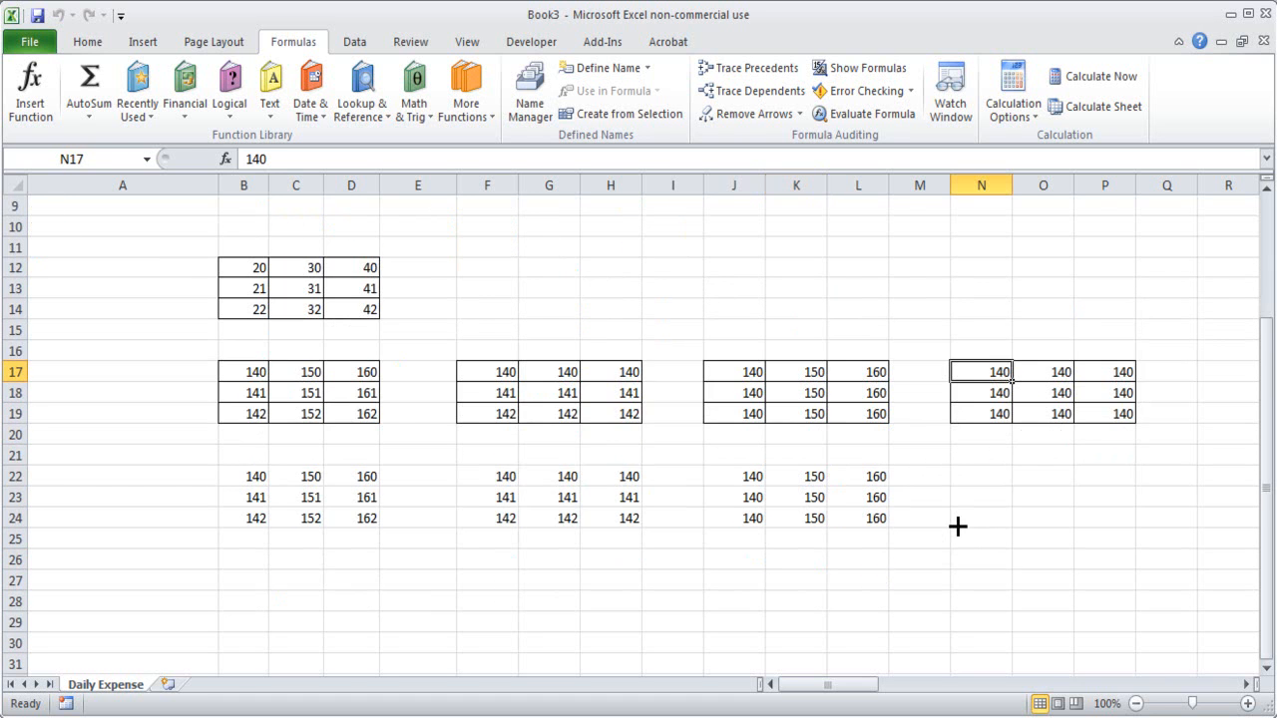
click(254, 263)
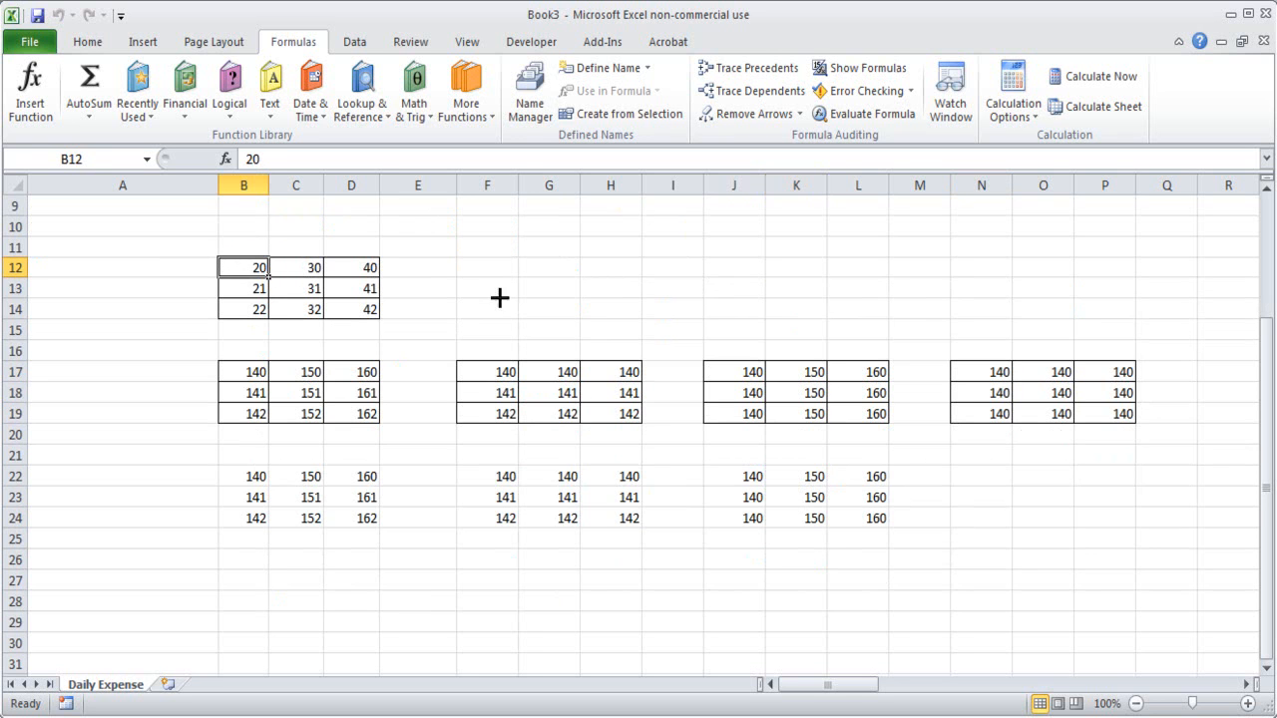
click(995, 372)
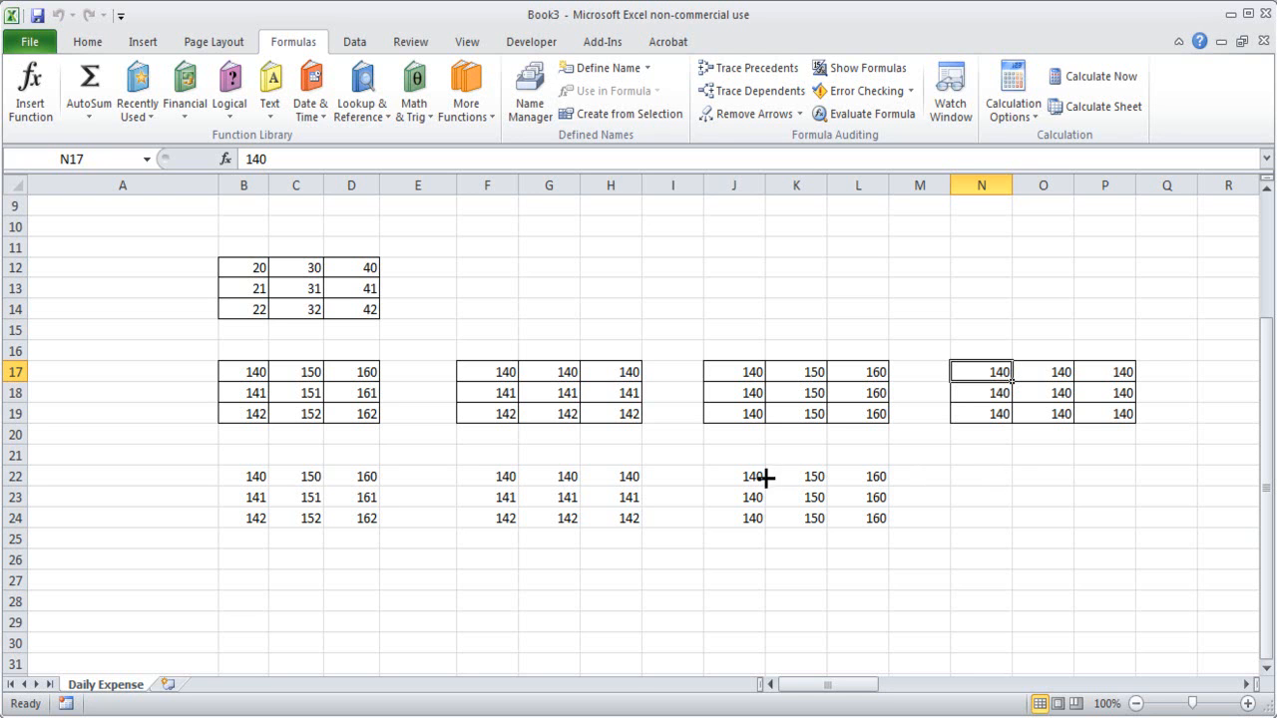
Enter the formula =$B$12+120 in N22, fixing both the column and the row of the reference.
click(984, 479)
text(=)
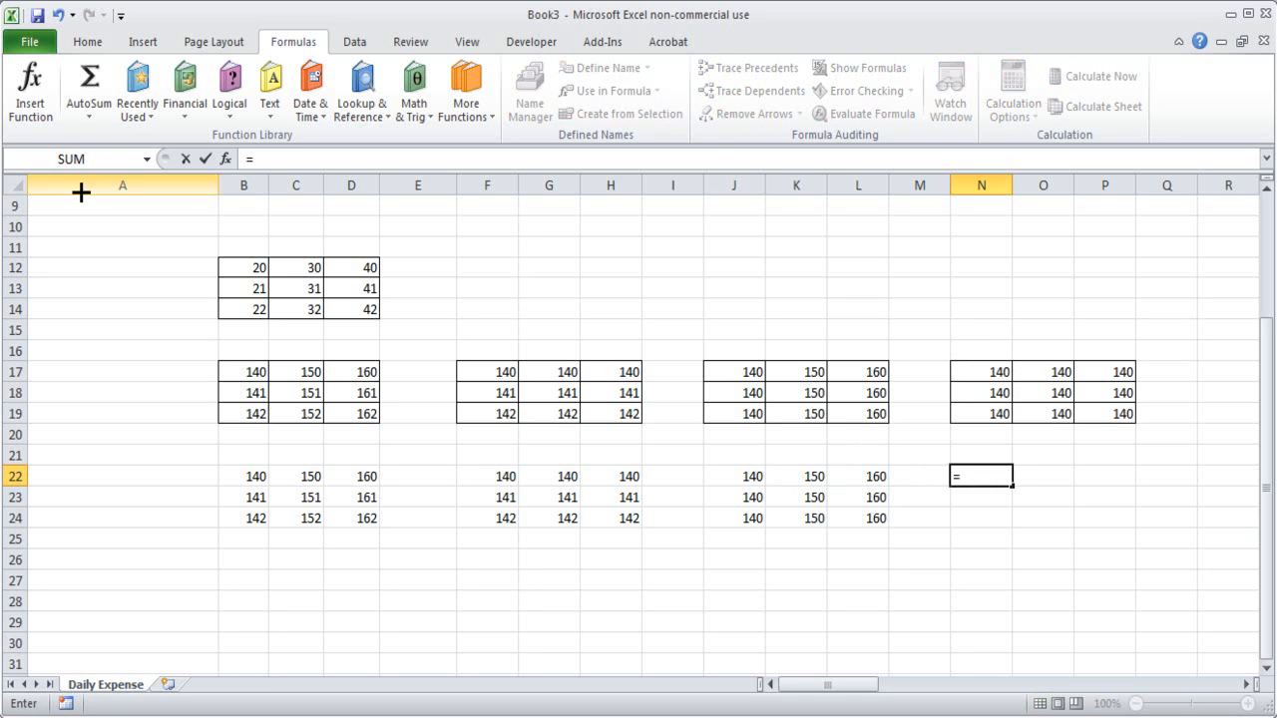
click(243, 268)
text(+120)
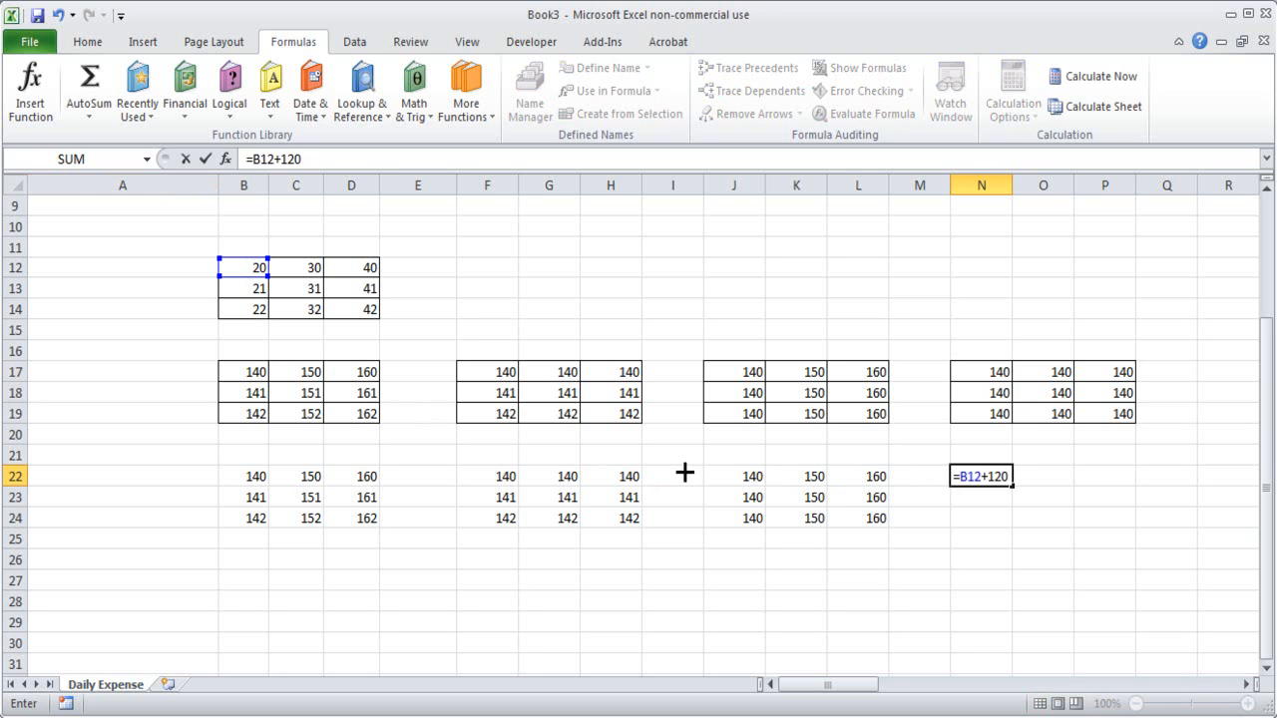
click(976, 477)
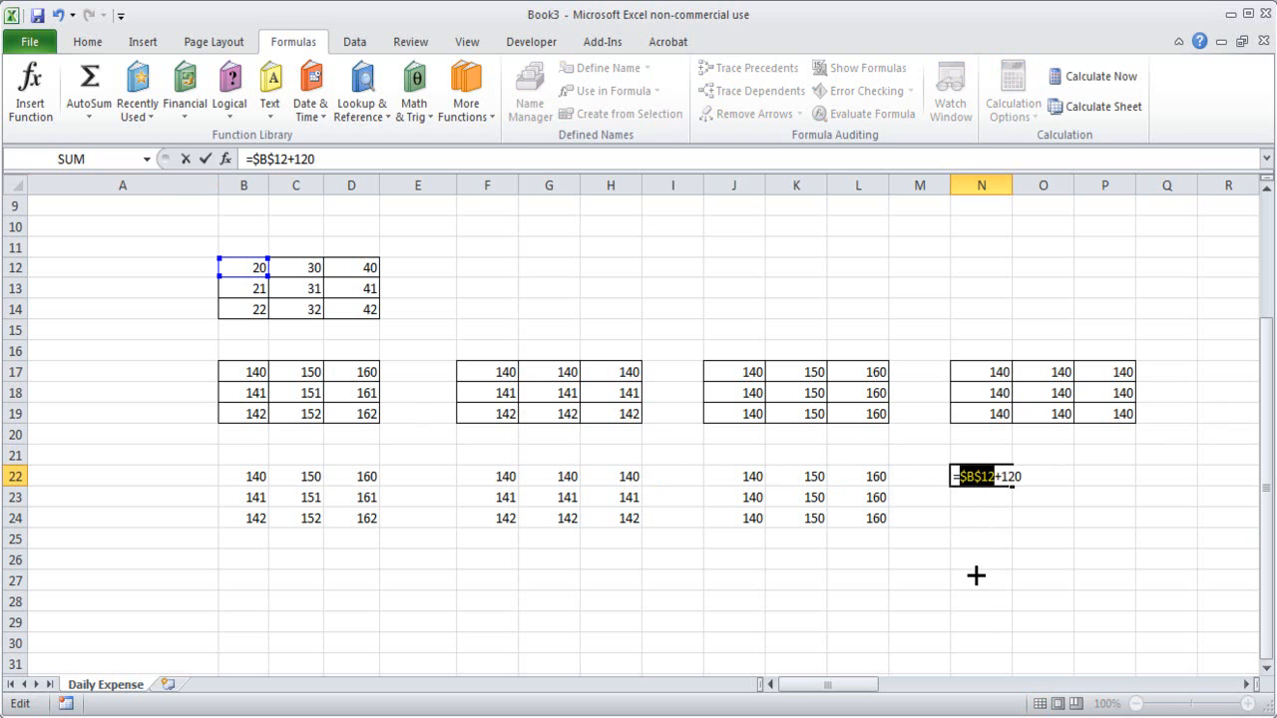
key(Return)
Fill the N22 formula down to N24 and inspect the copied formulas in N23 and N24.
click(984, 477)
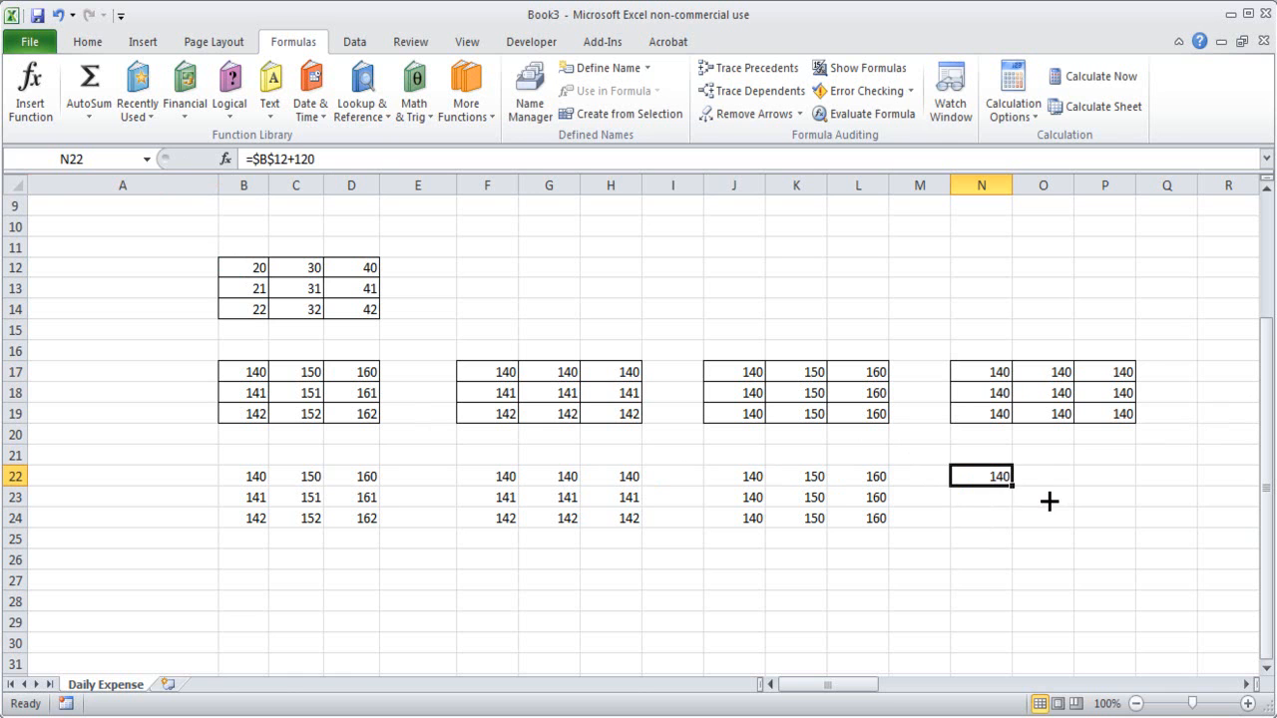
drag(1012, 486, 1009, 518)
click(988, 496)
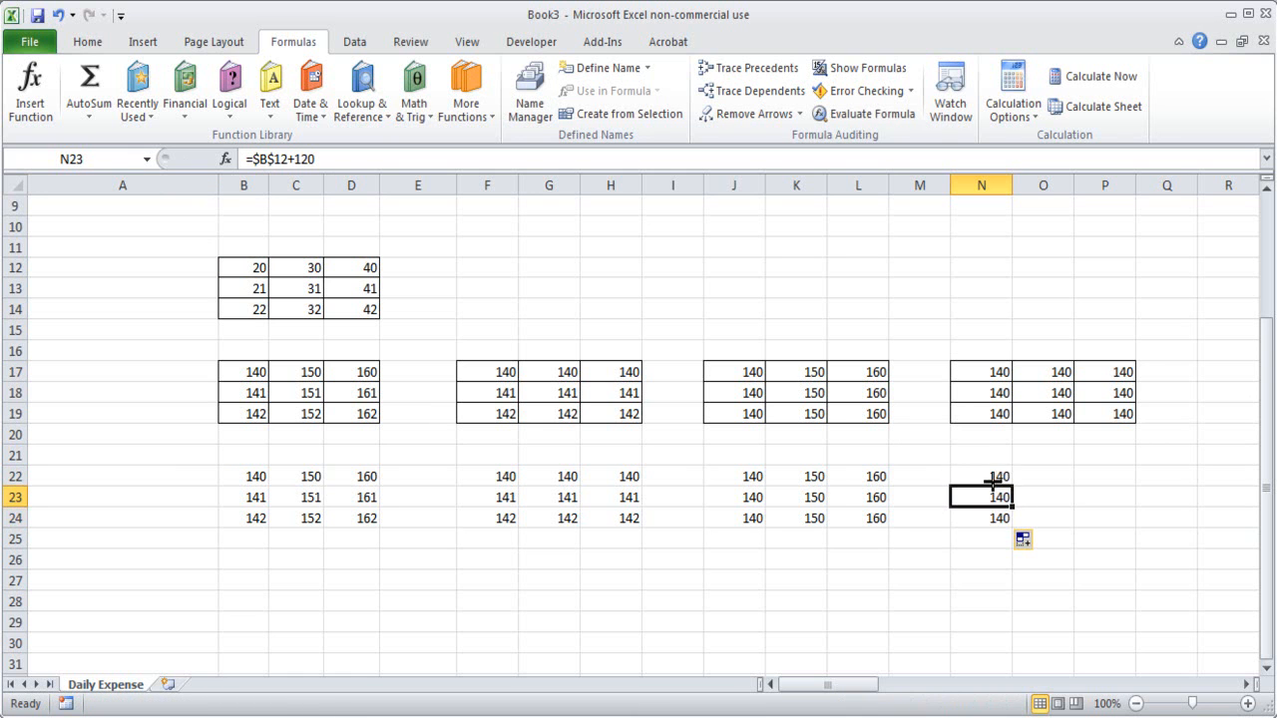
double_click(1010, 498)
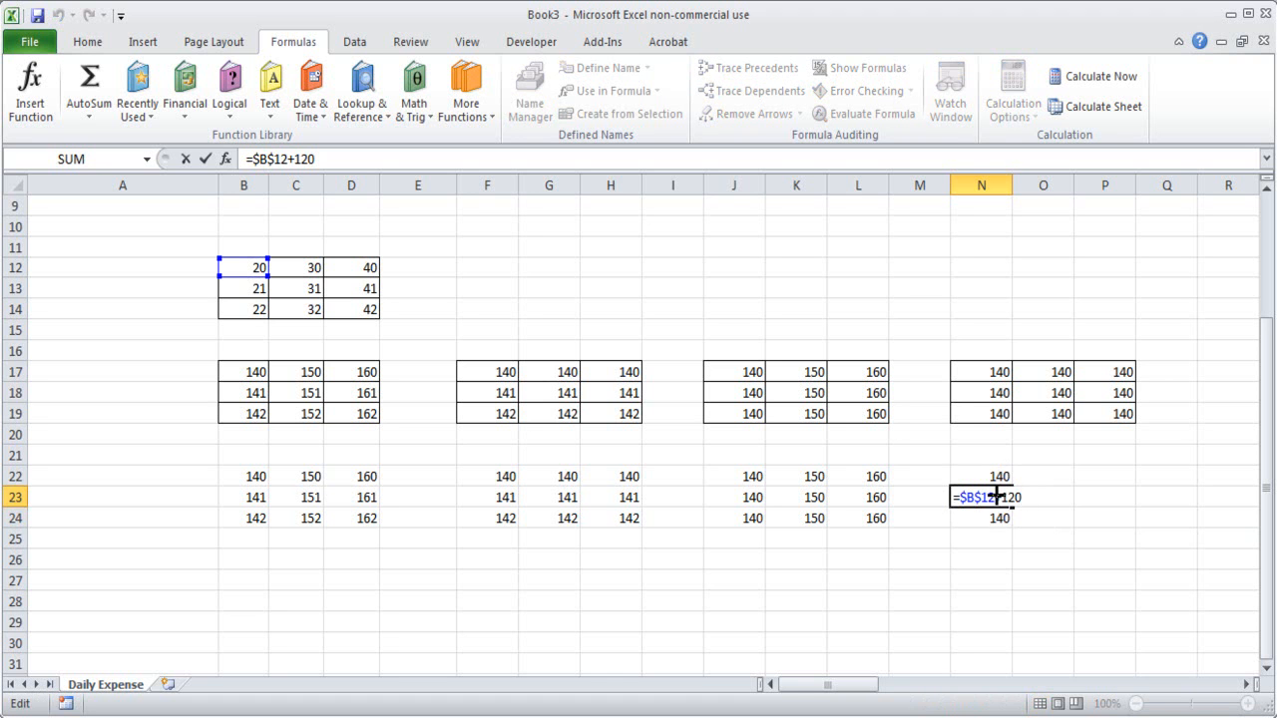
key(Escape)
double_click(987, 518)
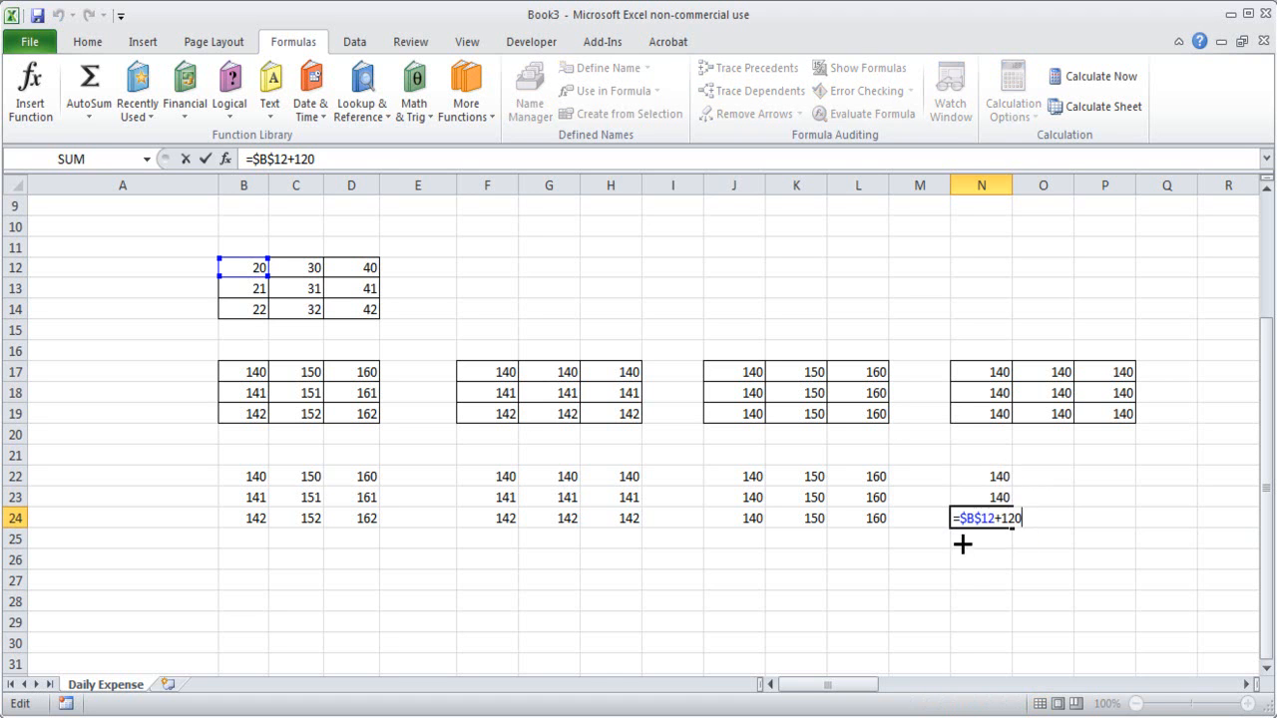
click(971, 572)
Fill the N22 formula across to P22 and inspect the copied formulas in O22 and P22.
click(988, 476)
drag(1010, 484, 1111, 479)
click(1055, 479)
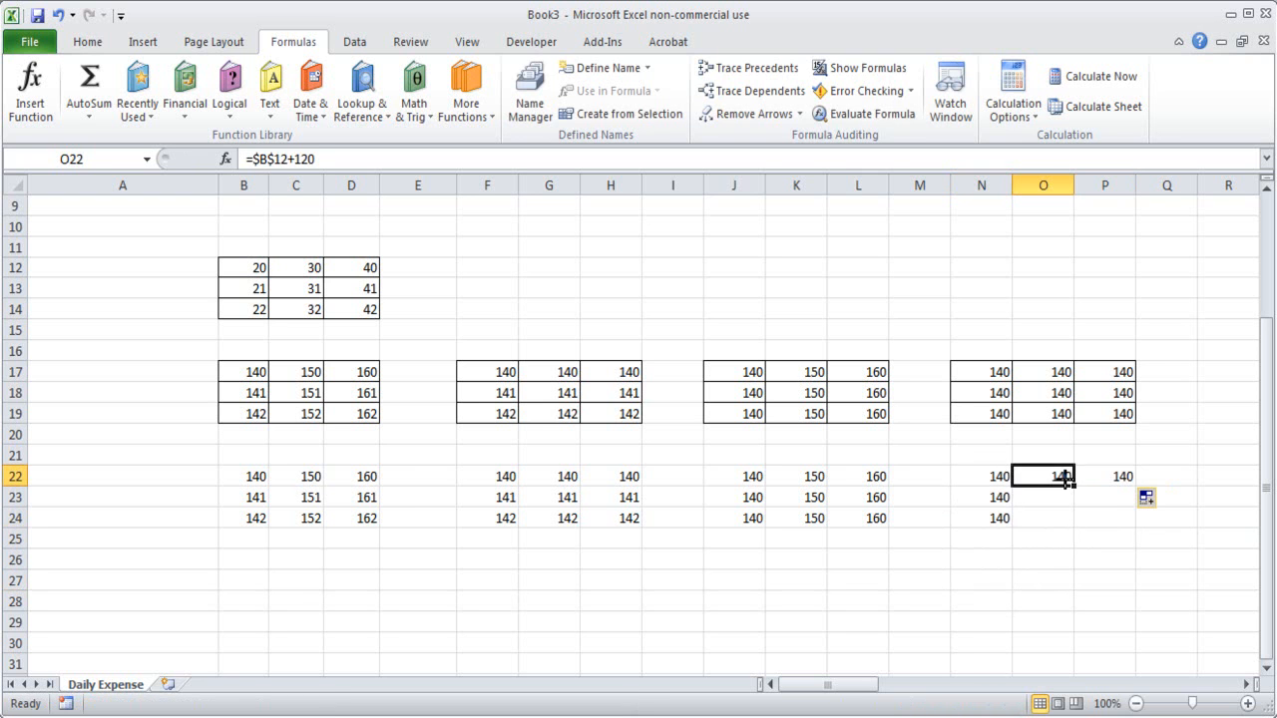
key(F2)
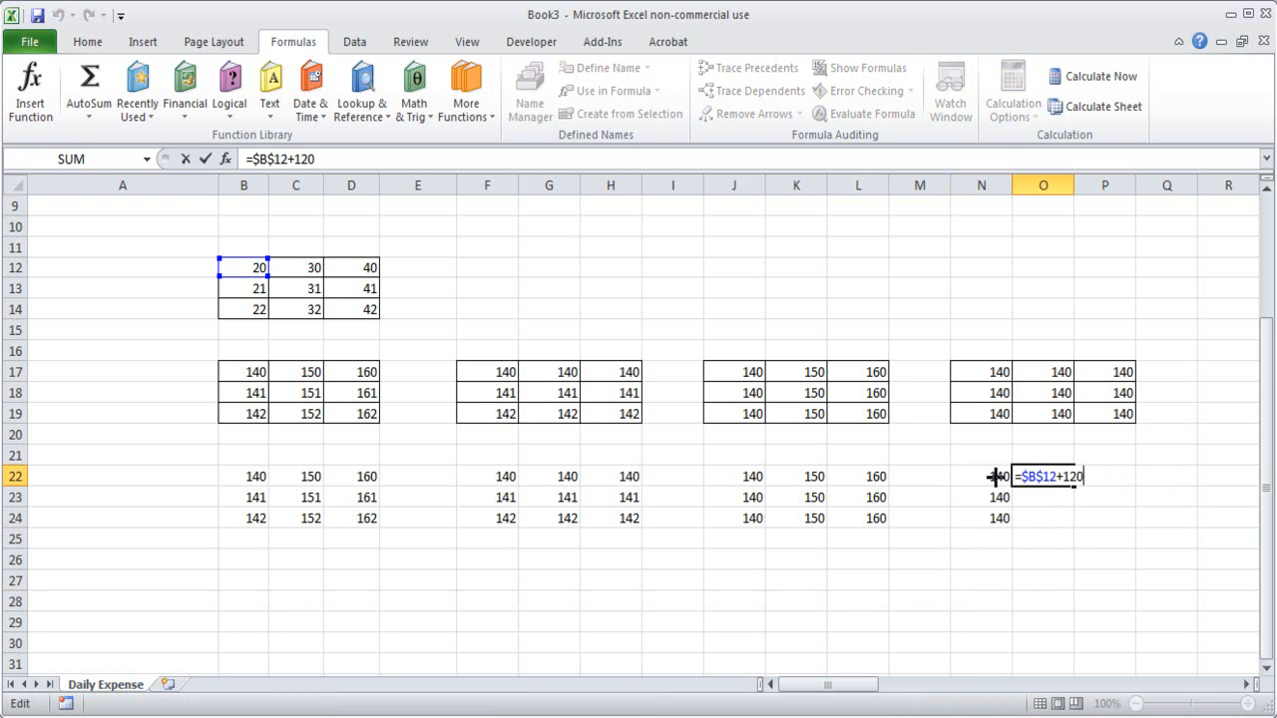
key(Escape)
click(1097, 481)
key(F2)
key(Escape)
click(1058, 539)
Fill the =$B$12+120 formula through the rest of N22:P24 and inspect the formula in N22.
drag(997, 479, 1130, 517)
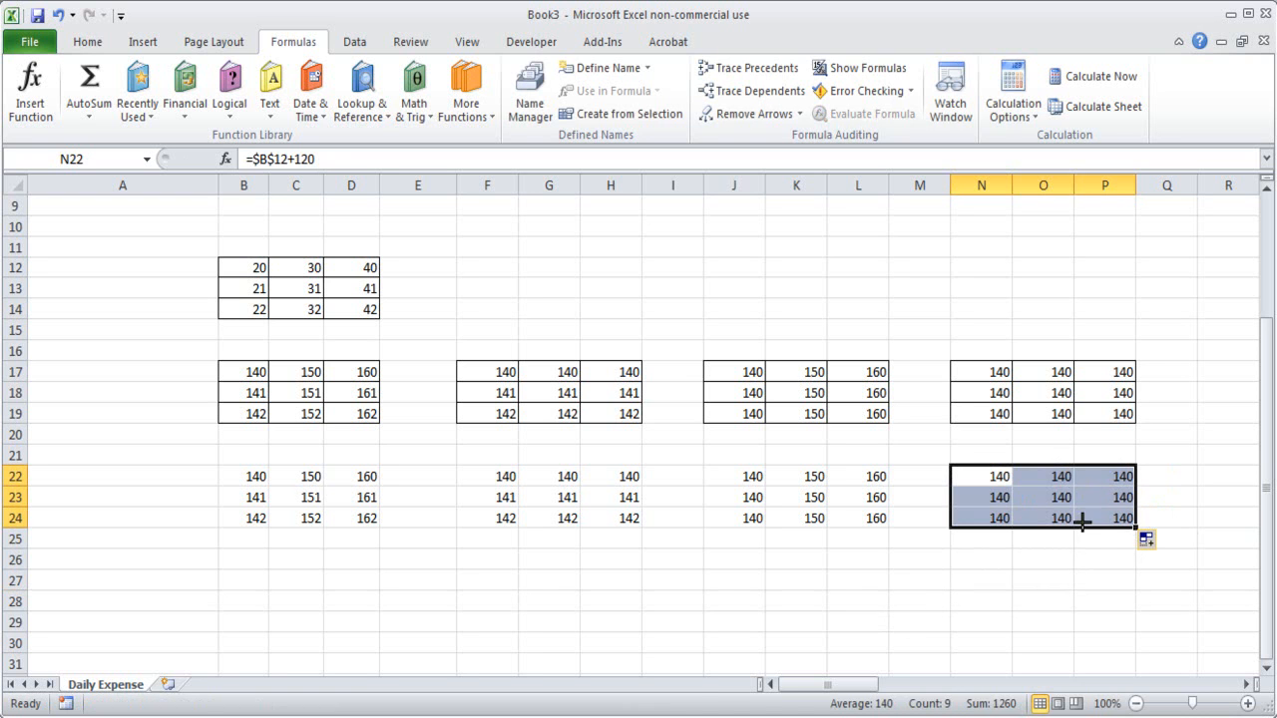
click(1040, 579)
drag(997, 477, 1117, 520)
key(Escape)
click(981, 479)
double_click(982, 479)
key(Escape)
key(F2)
key(Escape)
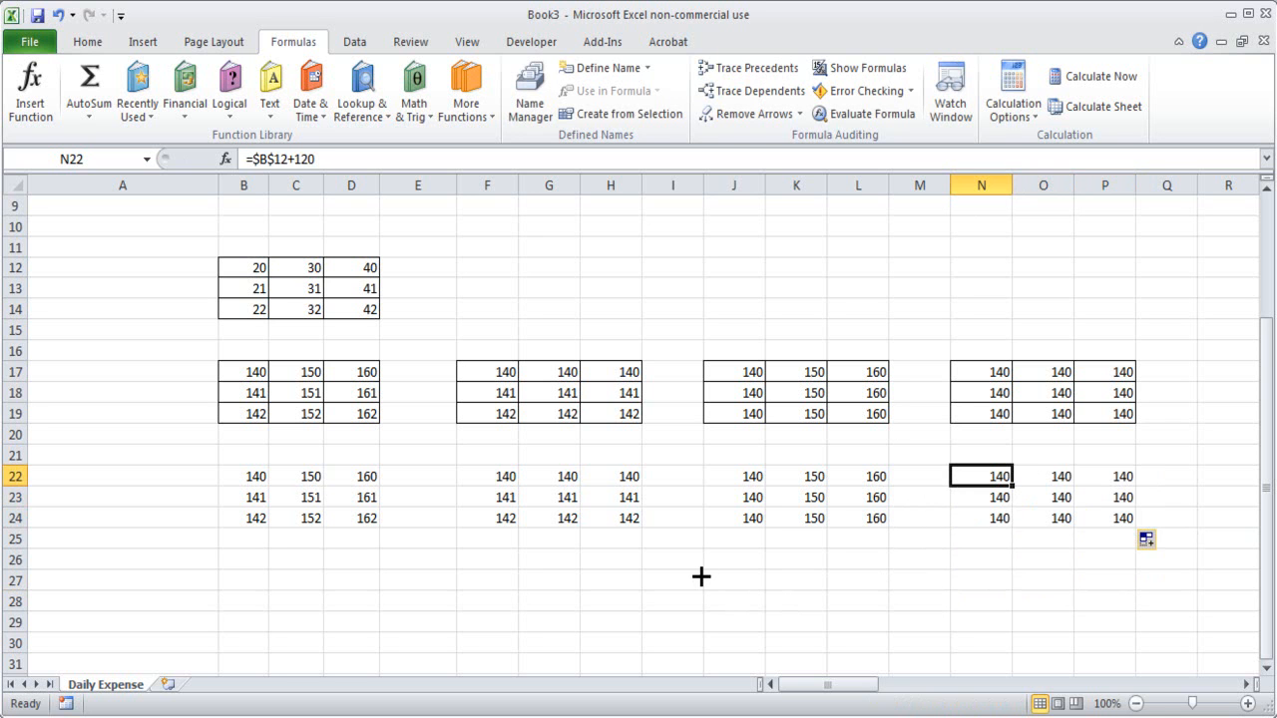
Copy the relative-reference block B22:D24 and paste it at B27.
scroll(701, 577, down, 3)
scroll(649, 560, up, 3)
drag(250, 475, 351, 515)
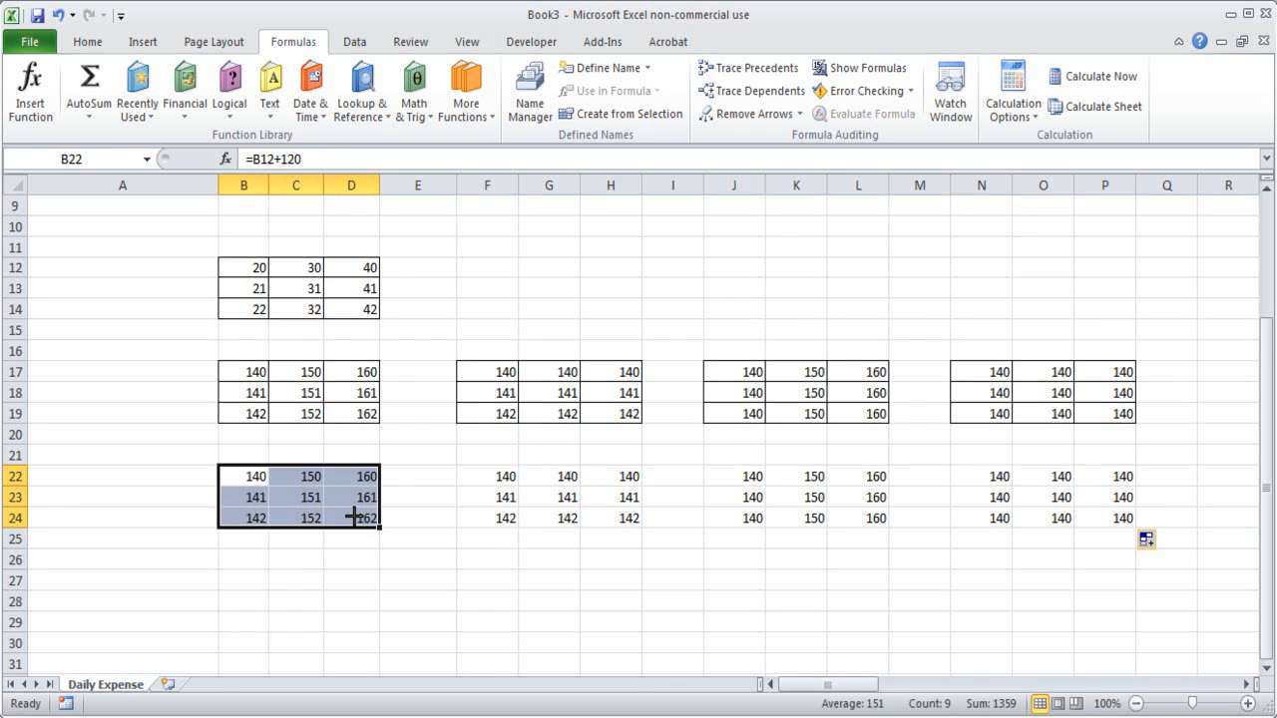
key(ctrl+c)
scroll(313, 570, down, 1)
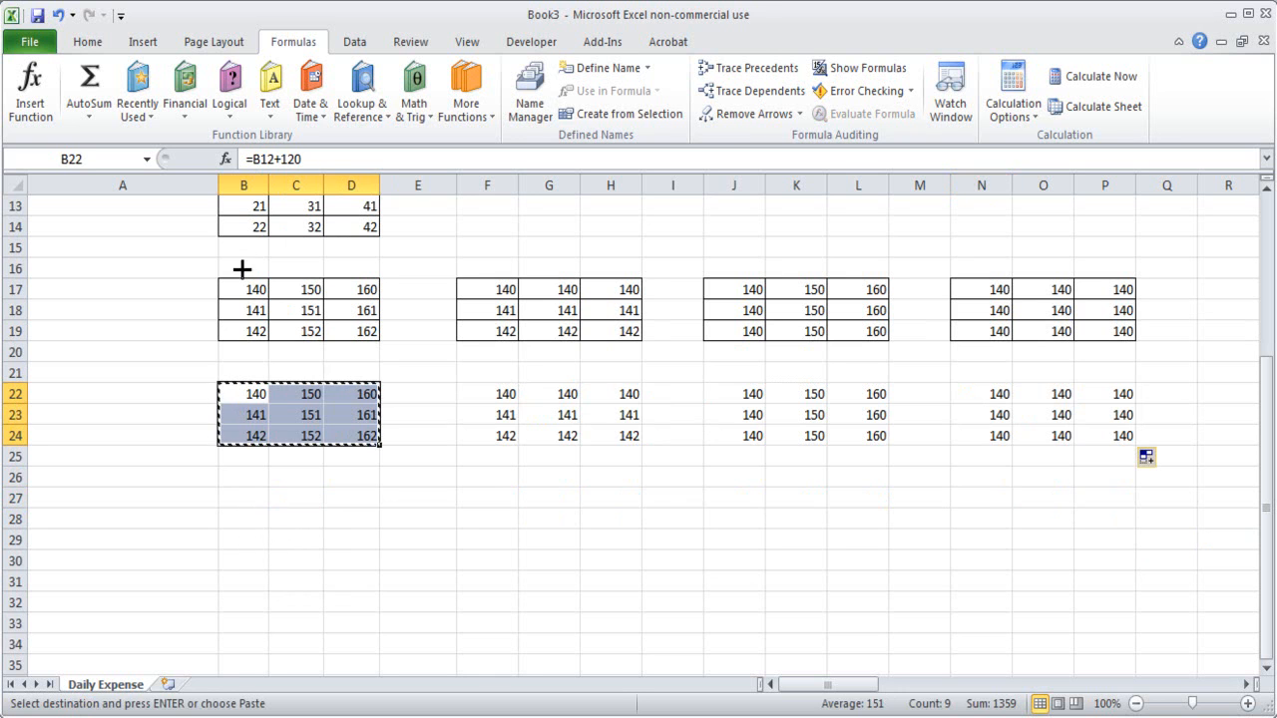
click(242, 499)
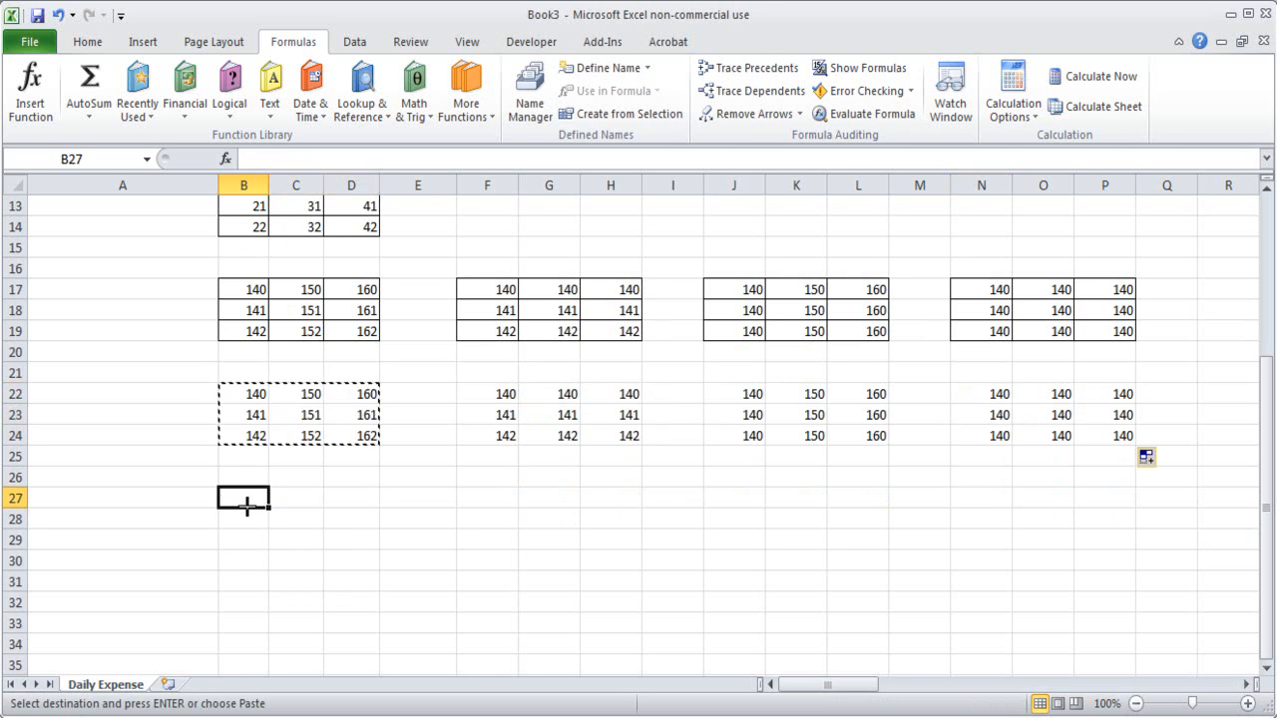
key(ctrl+v)
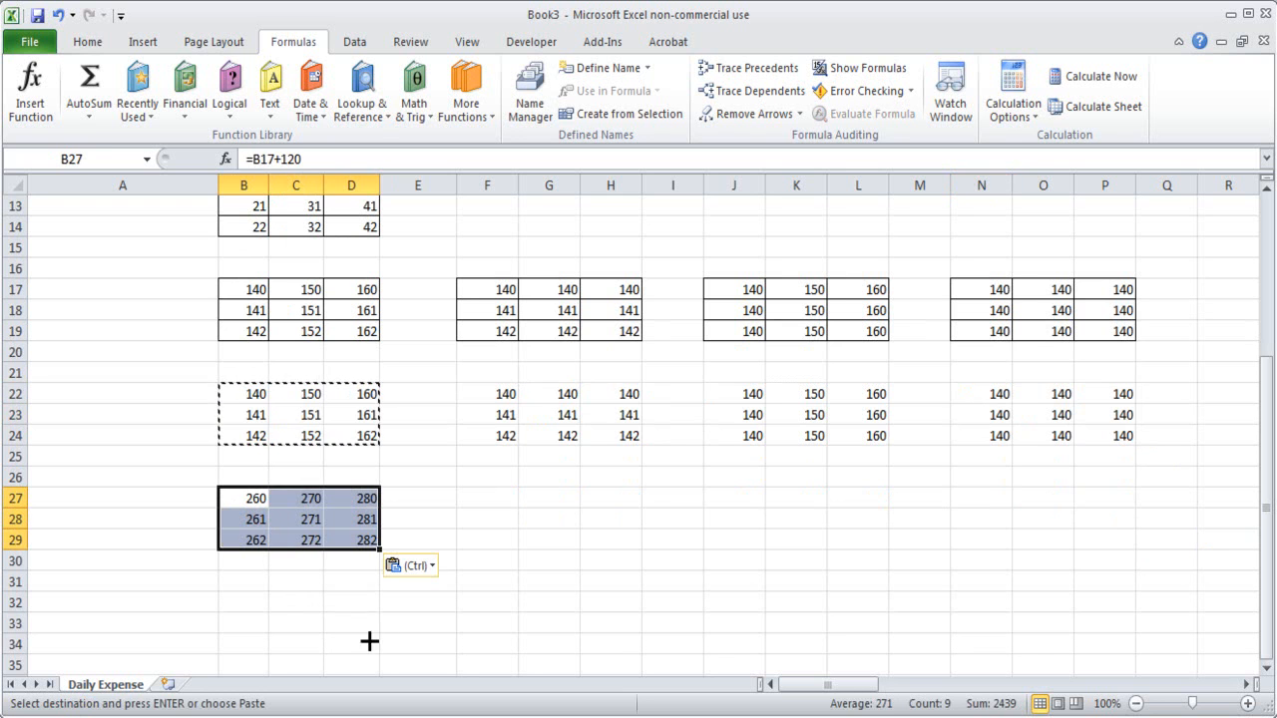
click(385, 626)
Trace the precedents of the pasted formulas in B27 and C27.
drag(250, 498, 349, 543)
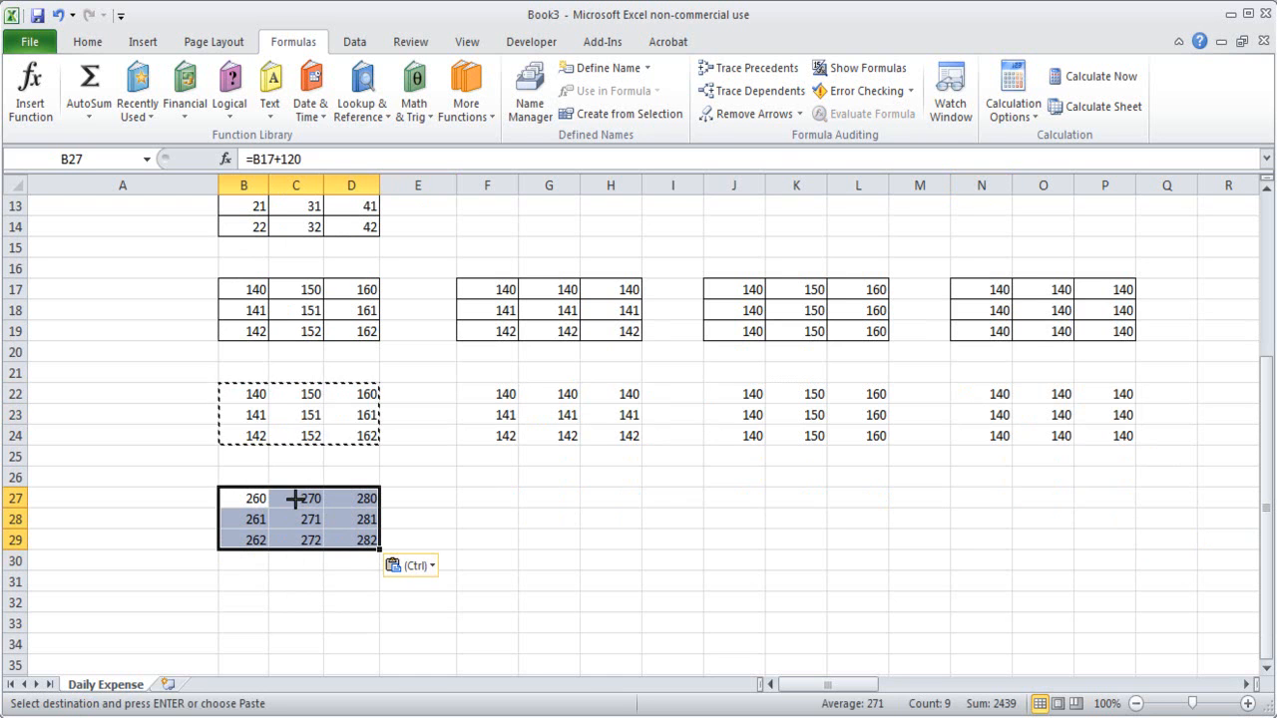
click(742, 68)
click(415, 558)
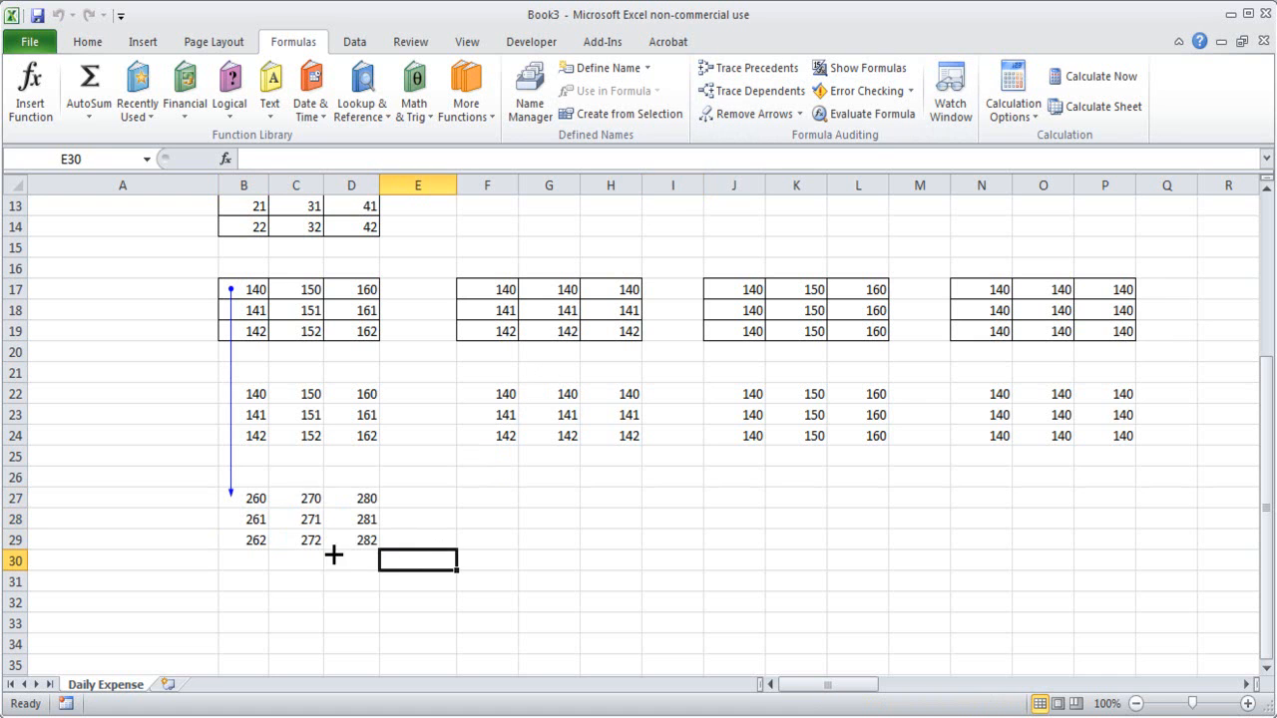
click(302, 505)
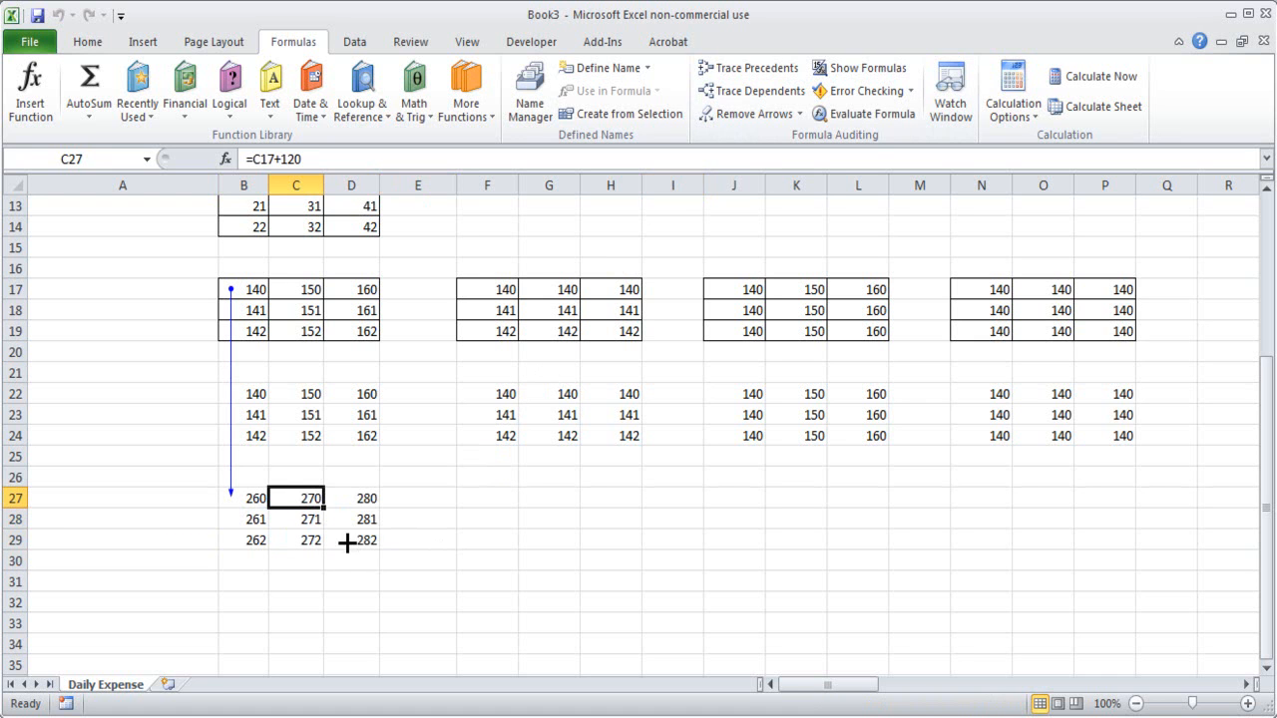
click(749, 68)
Trace the precedents of B22 for comparison, and clear every tracer arrow from the sheet.
scroll(351, 492, up, 1)
click(243, 475)
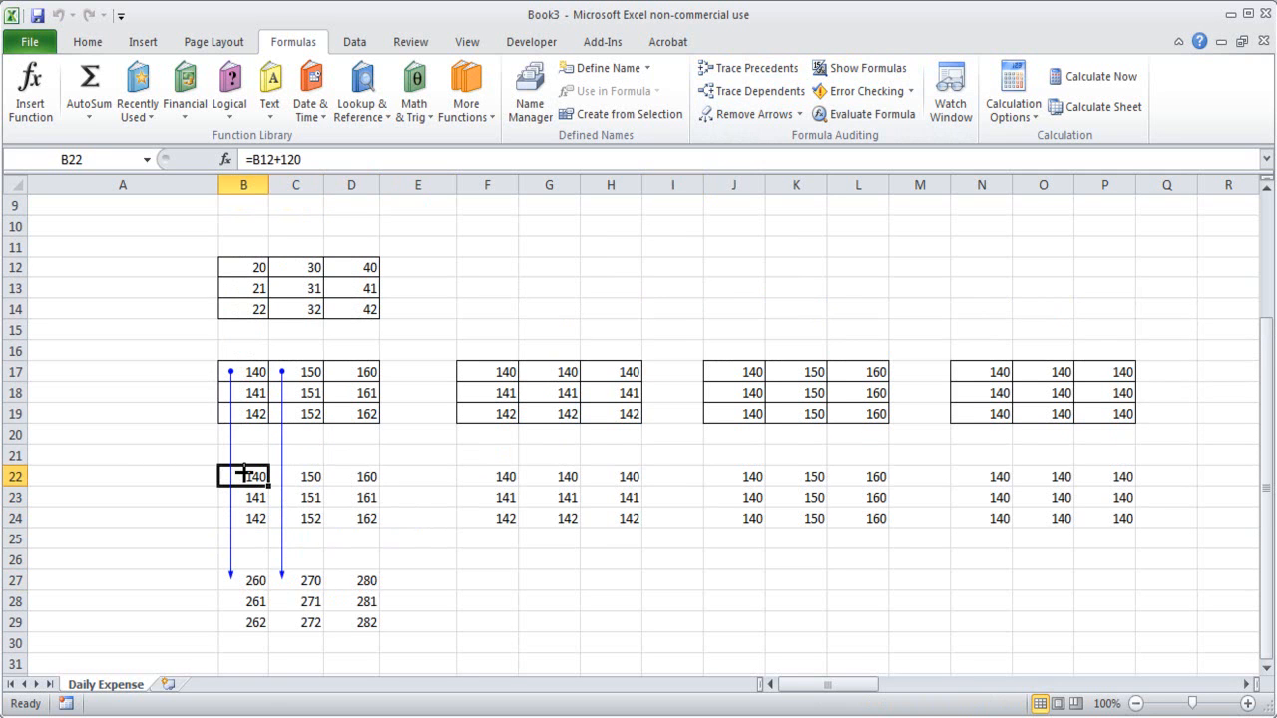
click(749, 68)
click(248, 585)
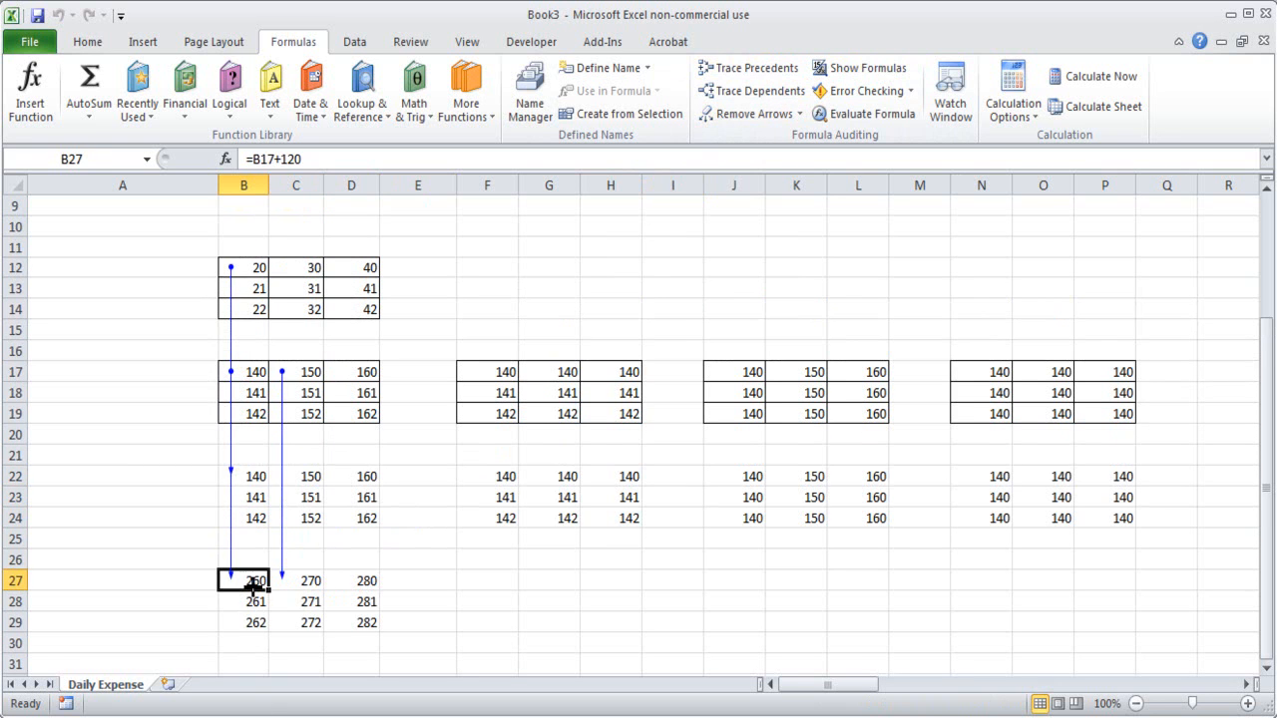
click(249, 372)
click(750, 113)
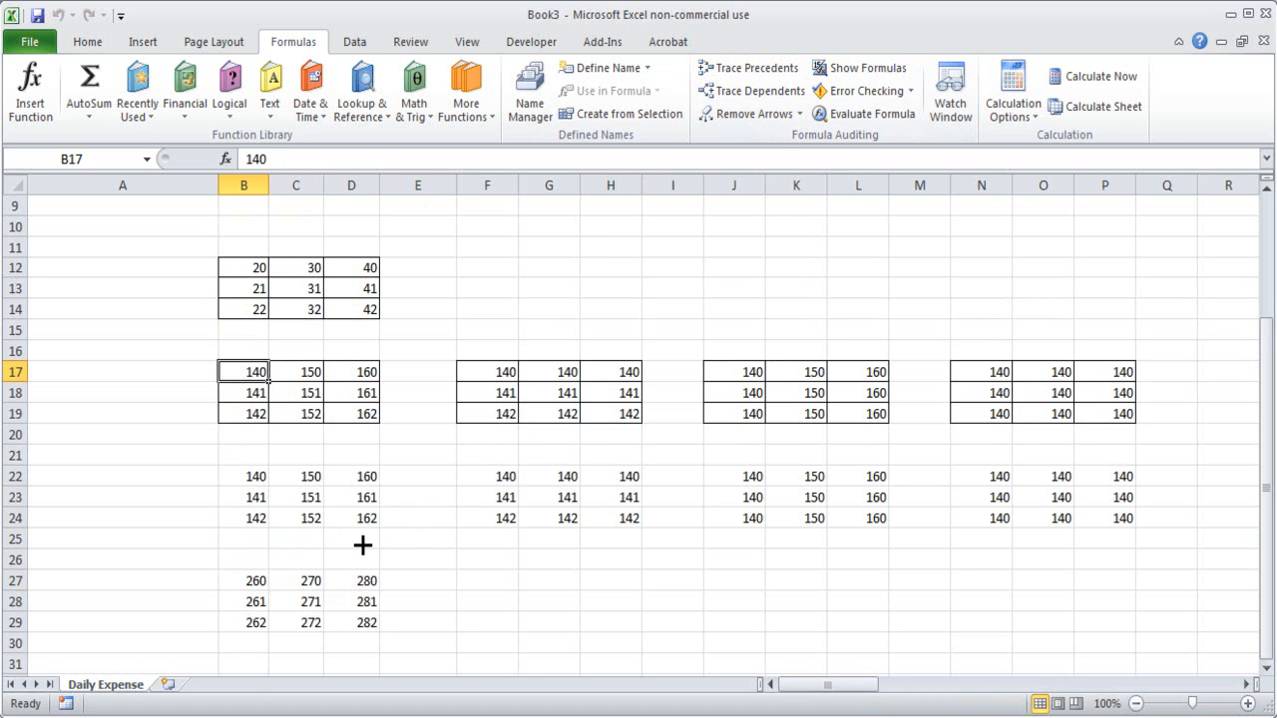
Copy the B22 formula into B27 and inspect the pasted formula against the original in B22.
click(247, 580)
click(261, 469)
key(ctrl+c)
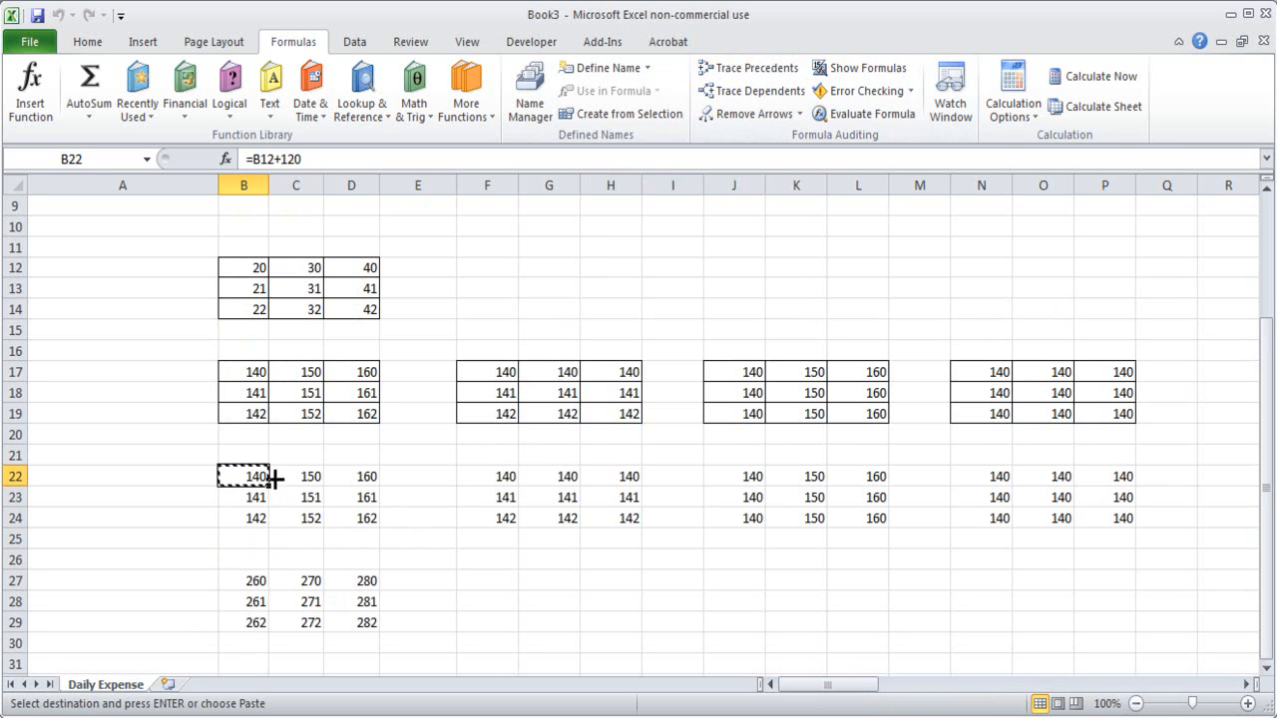
click(243, 578)
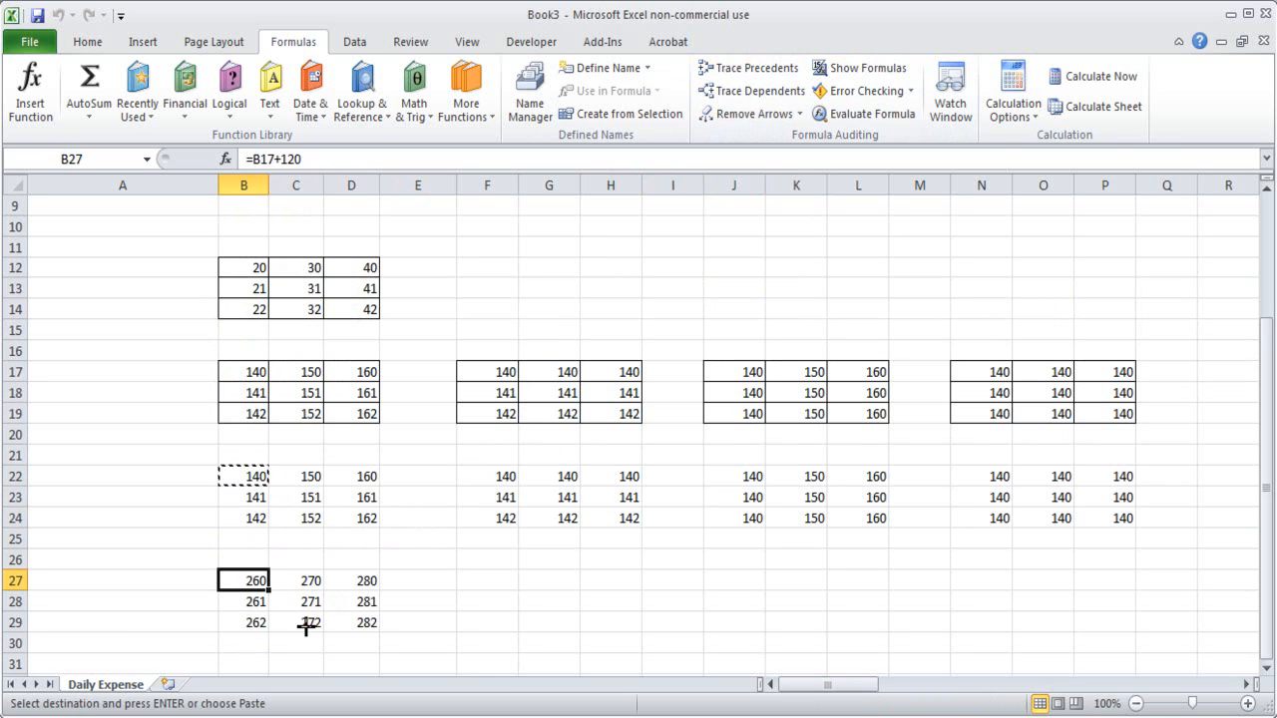
key(ctrl+v)
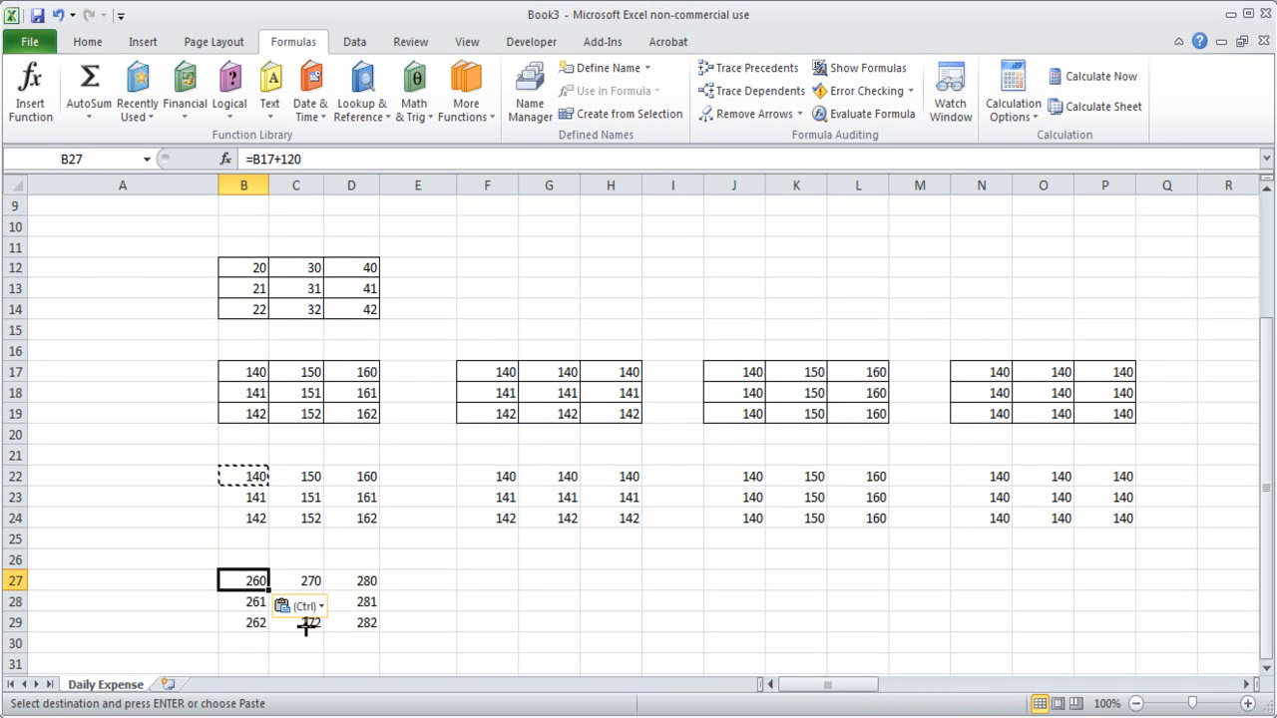
double_click(241, 586)
key(Escape)
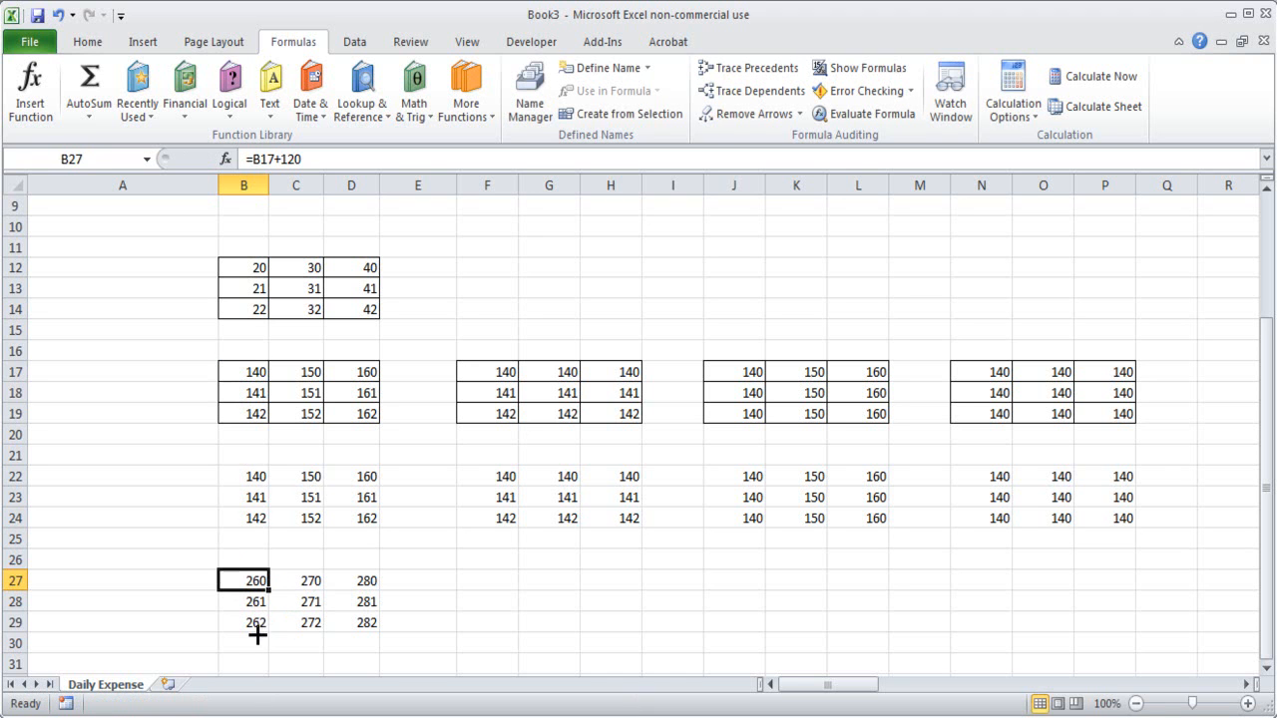
click(245, 478)
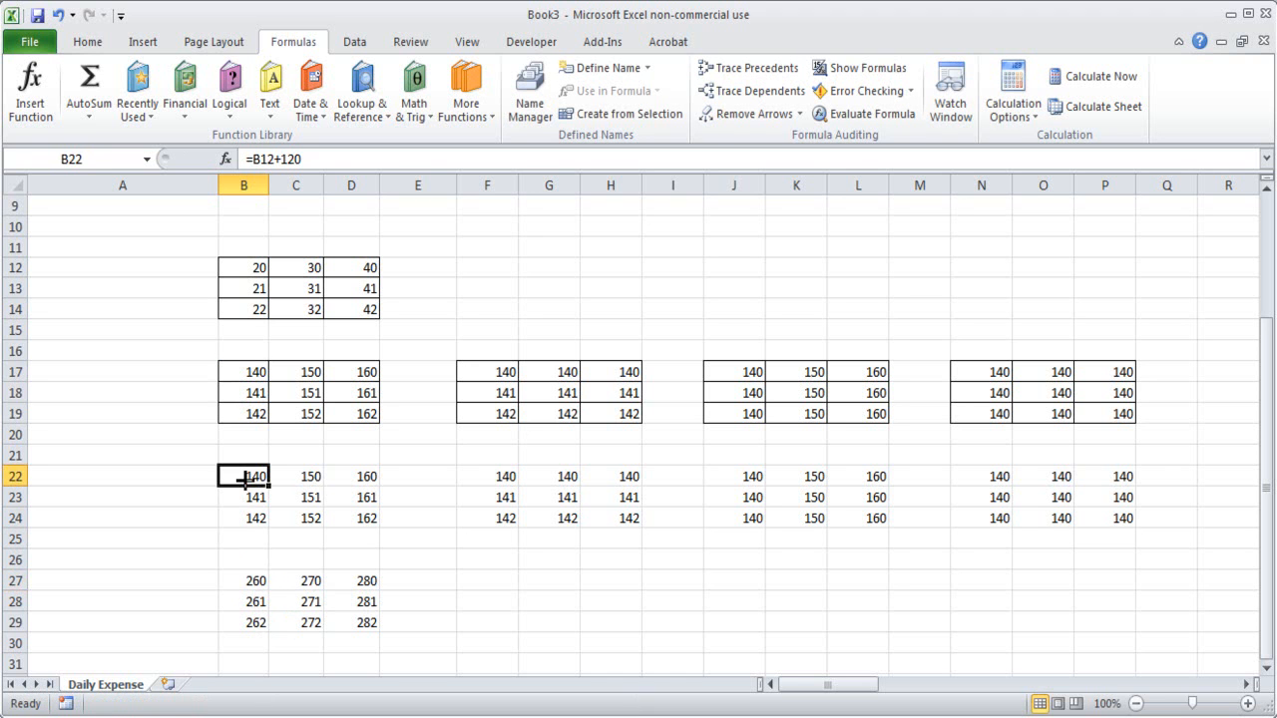
Compare the formulas in B22 and B27, stepping down column B one cell at a time from B22 to B27.
click(329, 159)
click(255, 586)
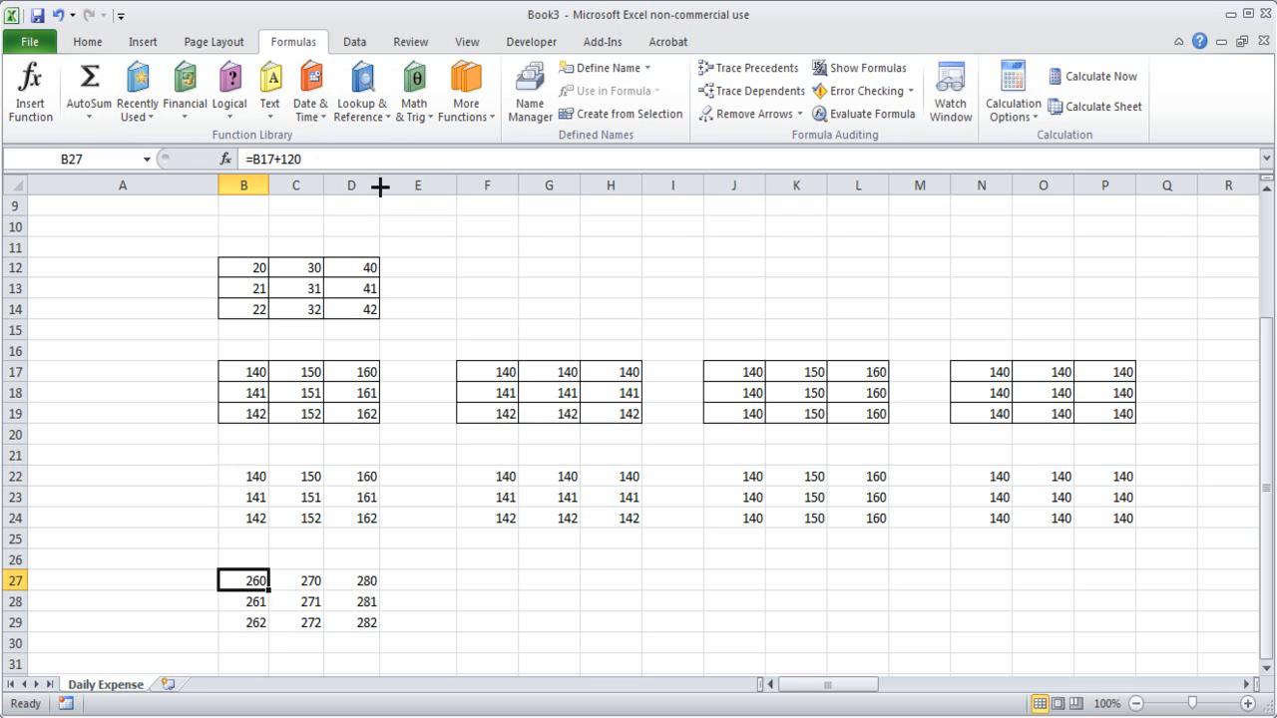
click(387, 165)
key(Escape)
click(257, 477)
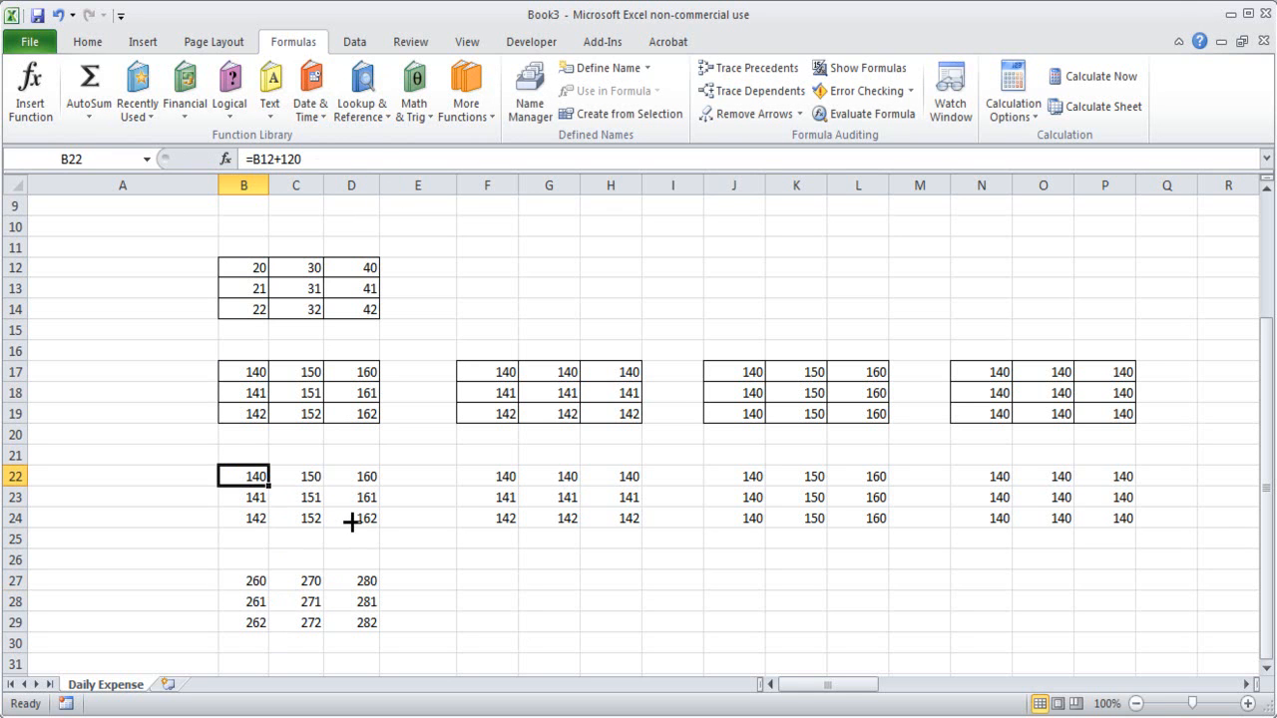
click(253, 497)
click(249, 519)
click(248, 538)
click(246, 560)
click(256, 581)
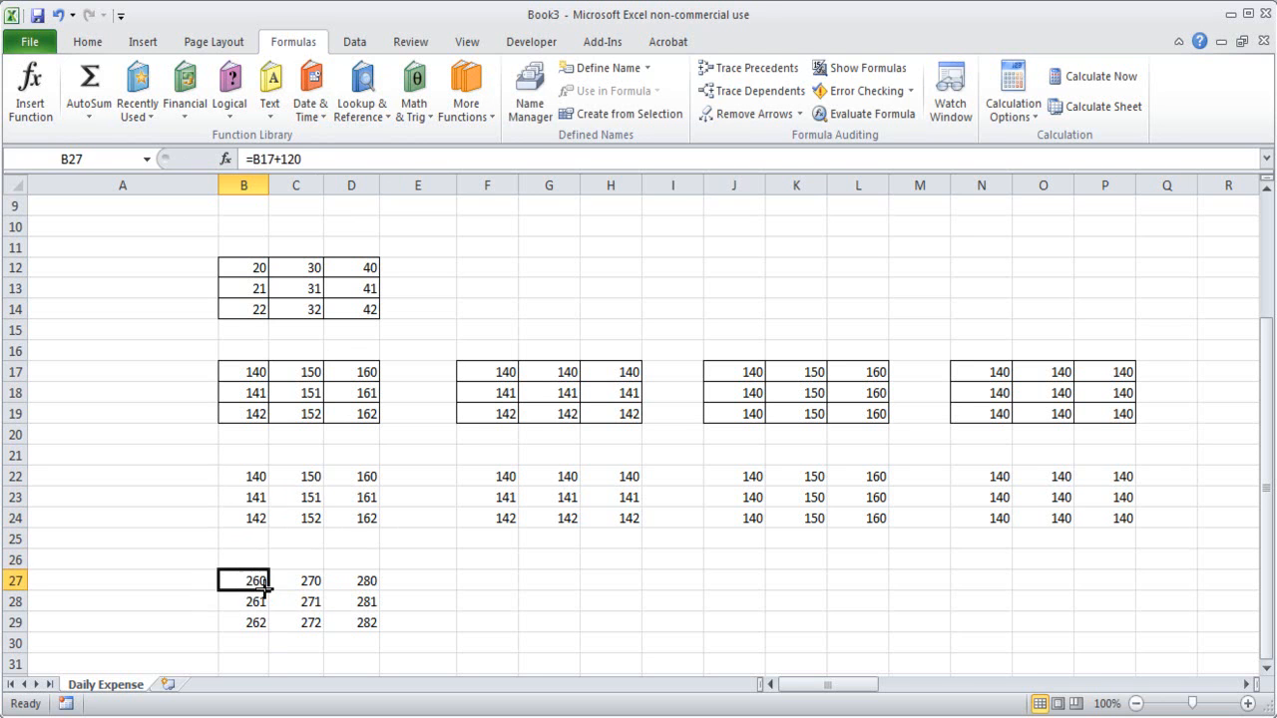
Open the B27 and B22 formulas in turn to compare which source cell each one references.
key(F2)
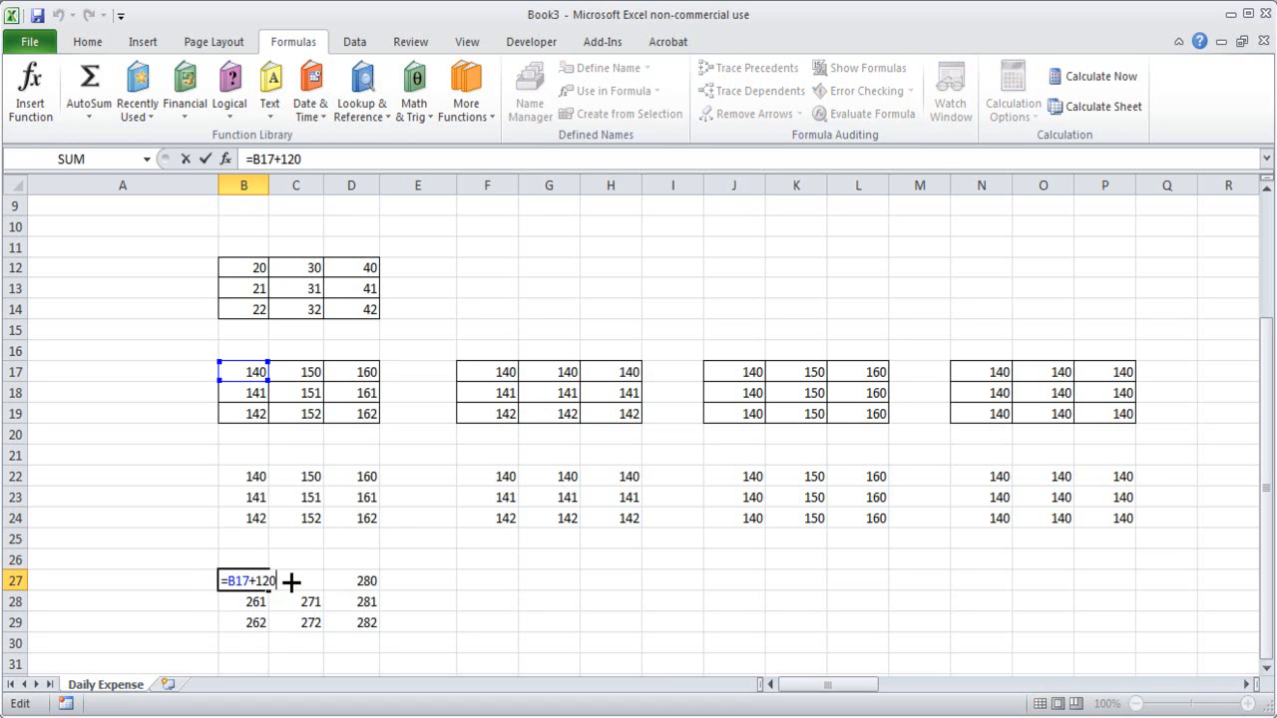
key(Escape)
double_click(256, 481)
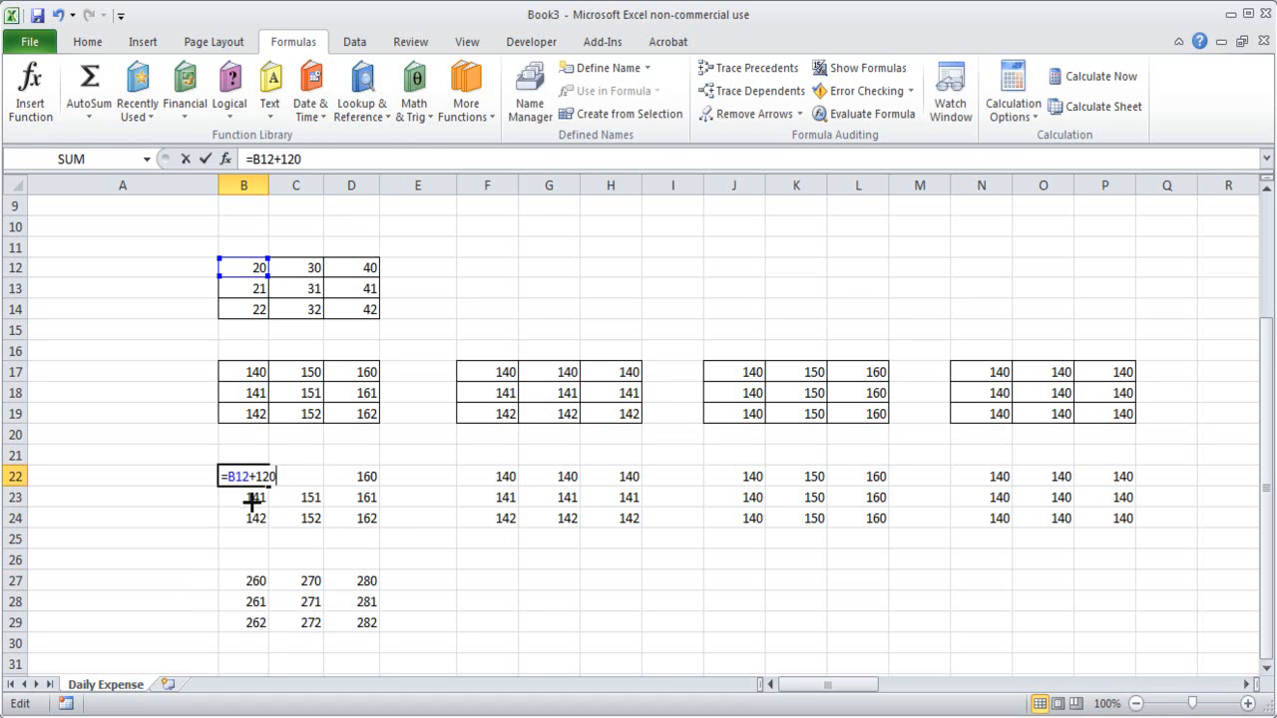
click(250, 586)
double_click(250, 587)
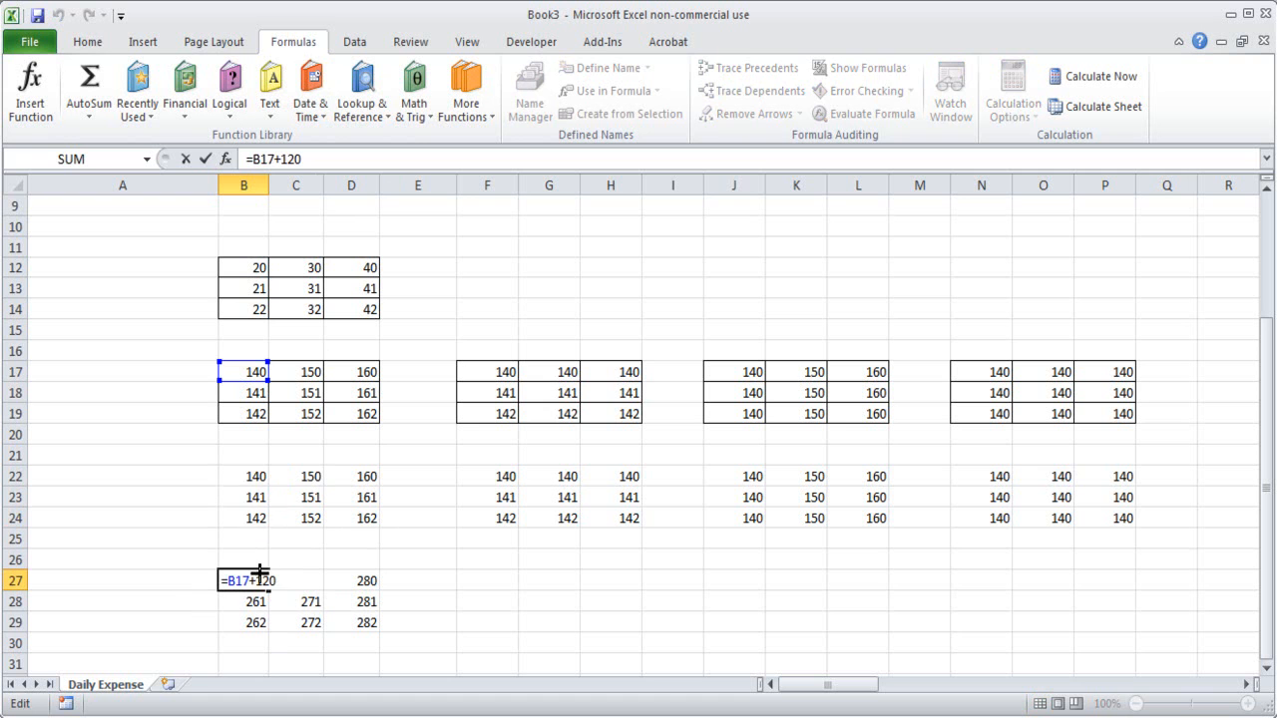
key(Escape)
click(417, 621)
drag(245, 582, 300, 621)
click(433, 622)
Copy the relative-reference block B22:D24 again and paste it over the block starting at B27.
click(257, 482)
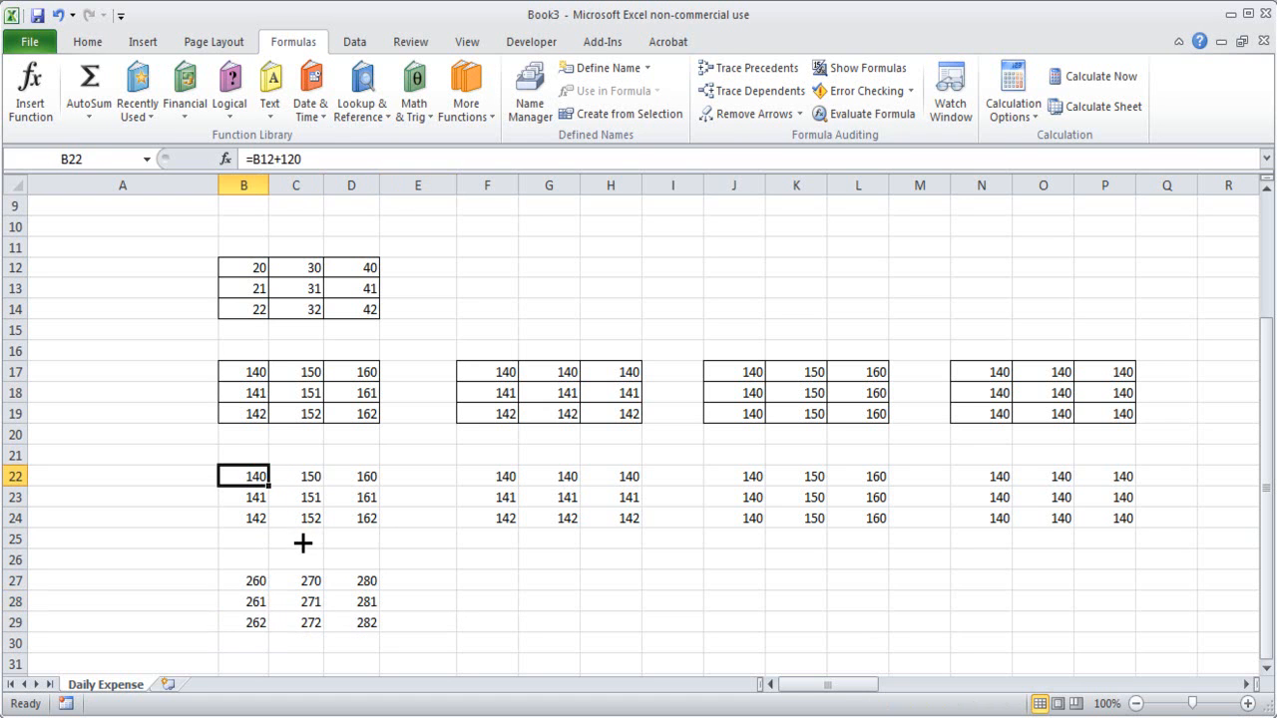
click(260, 538)
click(251, 479)
click(257, 519)
drag(250, 479, 359, 526)
key(ctrl+c)
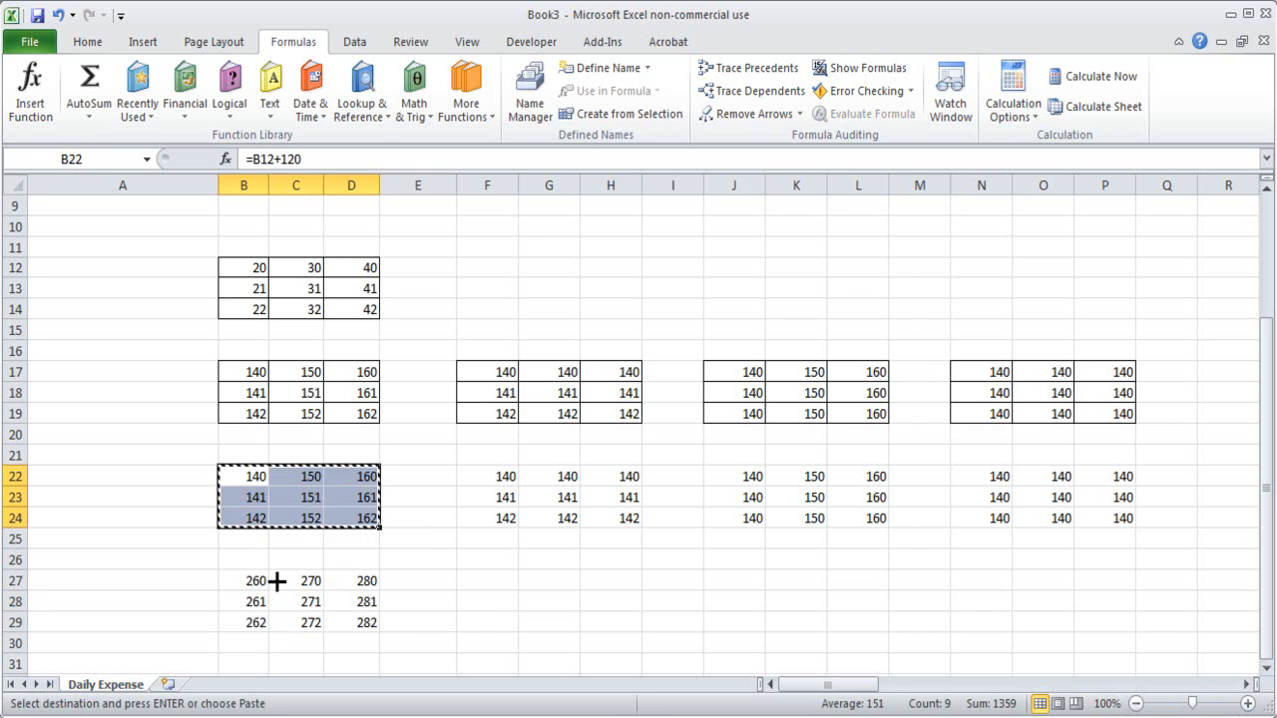
click(256, 575)
key(ctrl+v)
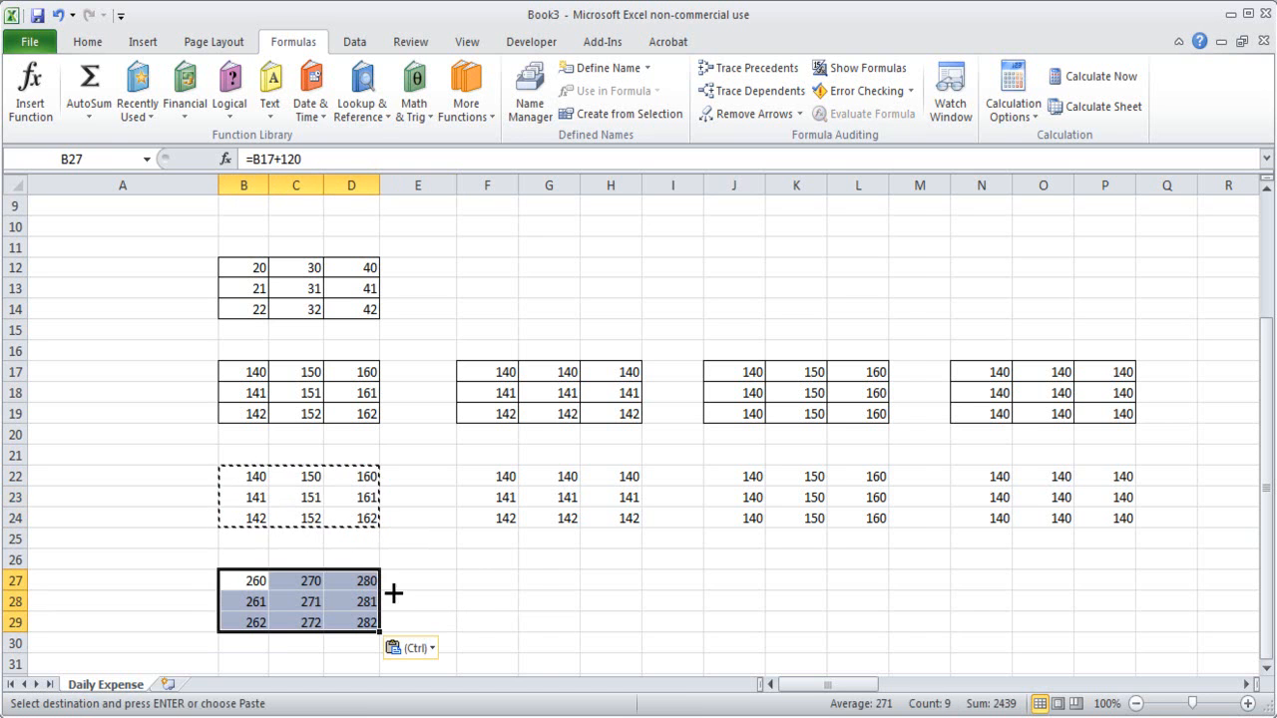
click(462, 575)
click(244, 579)
drag(244, 579, 359, 621)
click(611, 580)
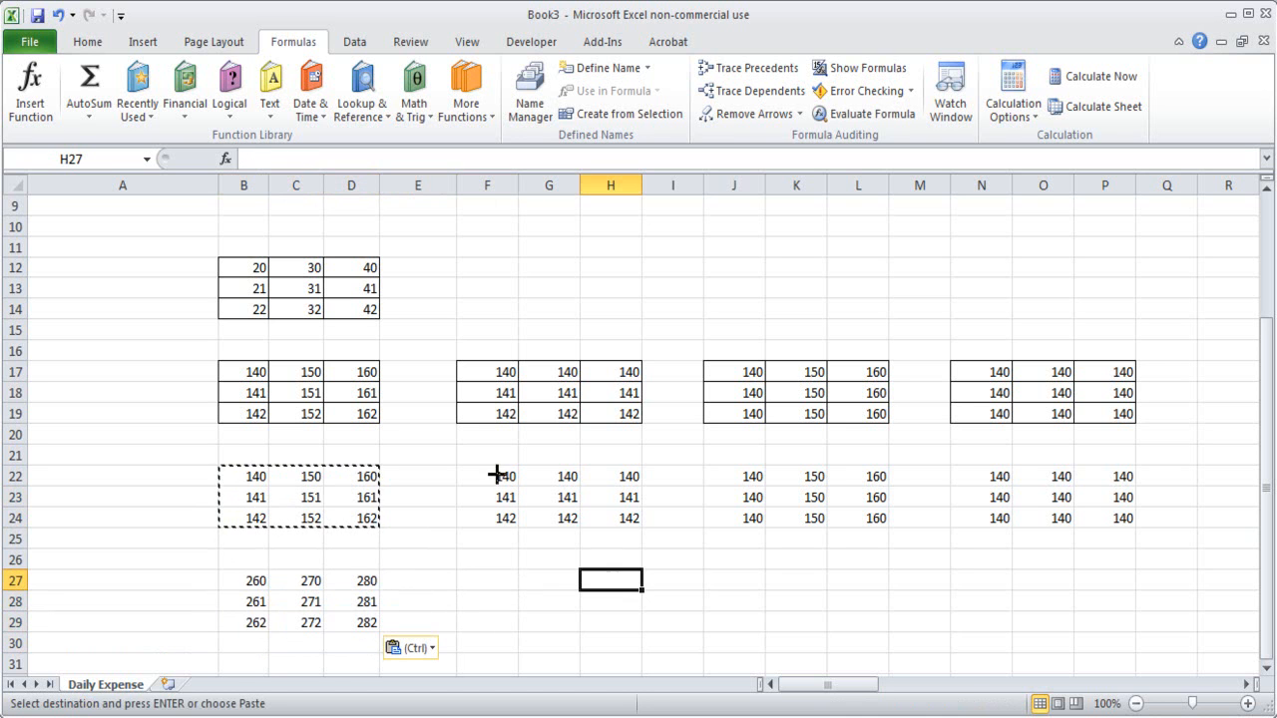
Copy the column-anchored block F22:H24 and paste it at F27.
click(502, 482)
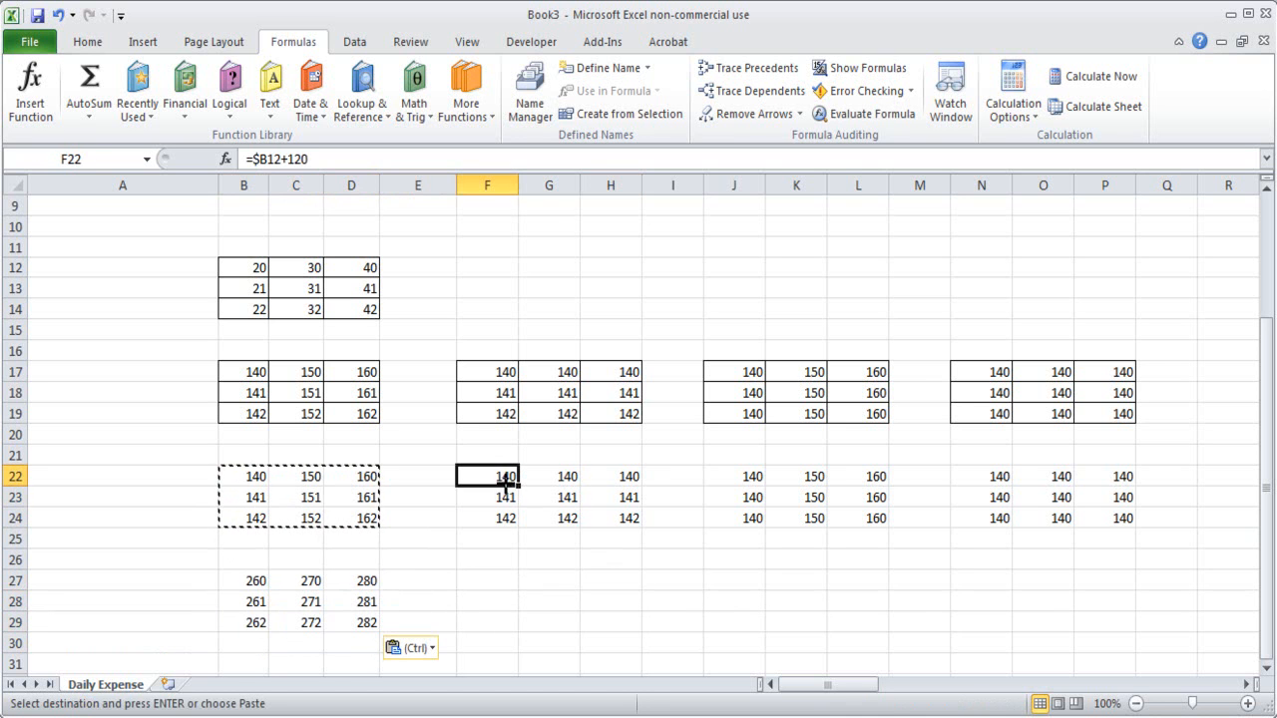
drag(502, 481, 609, 517)
key(ctrl+c)
click(495, 581)
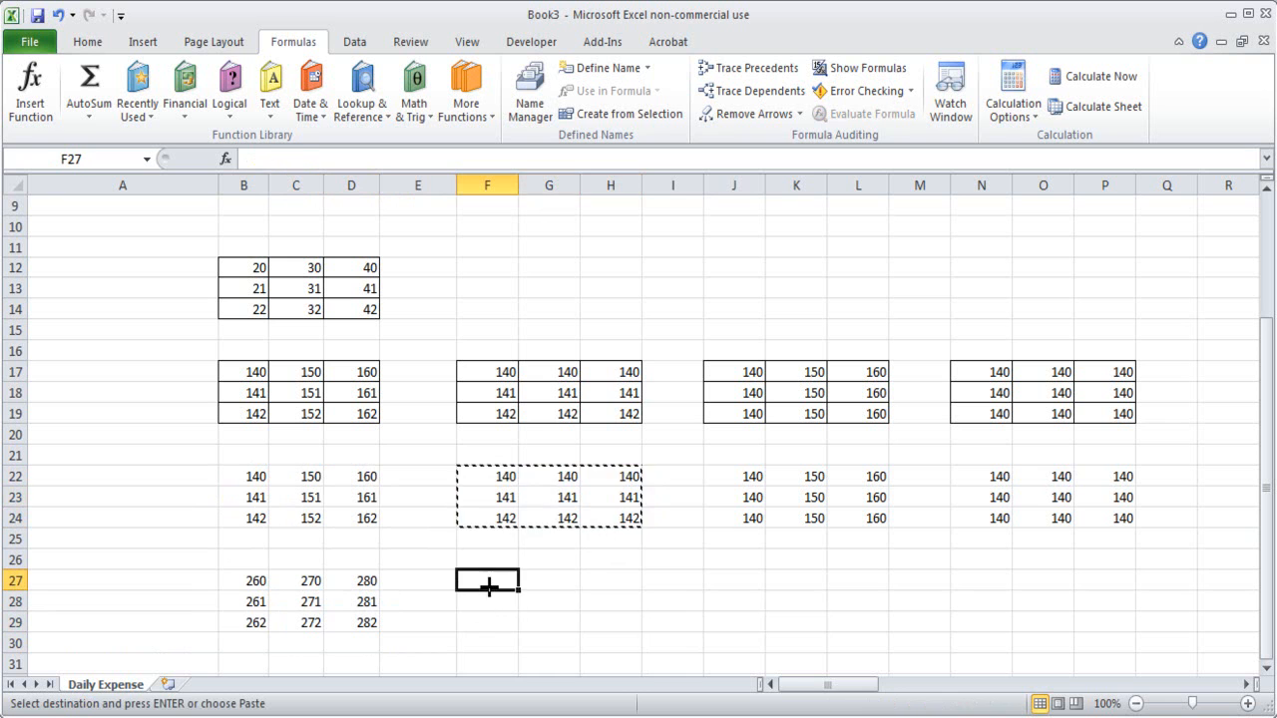
key(ctrl+v)
click(792, 642)
Inspect the pasted formulas in F27 and F28 to see which source cells they reference.
click(501, 583)
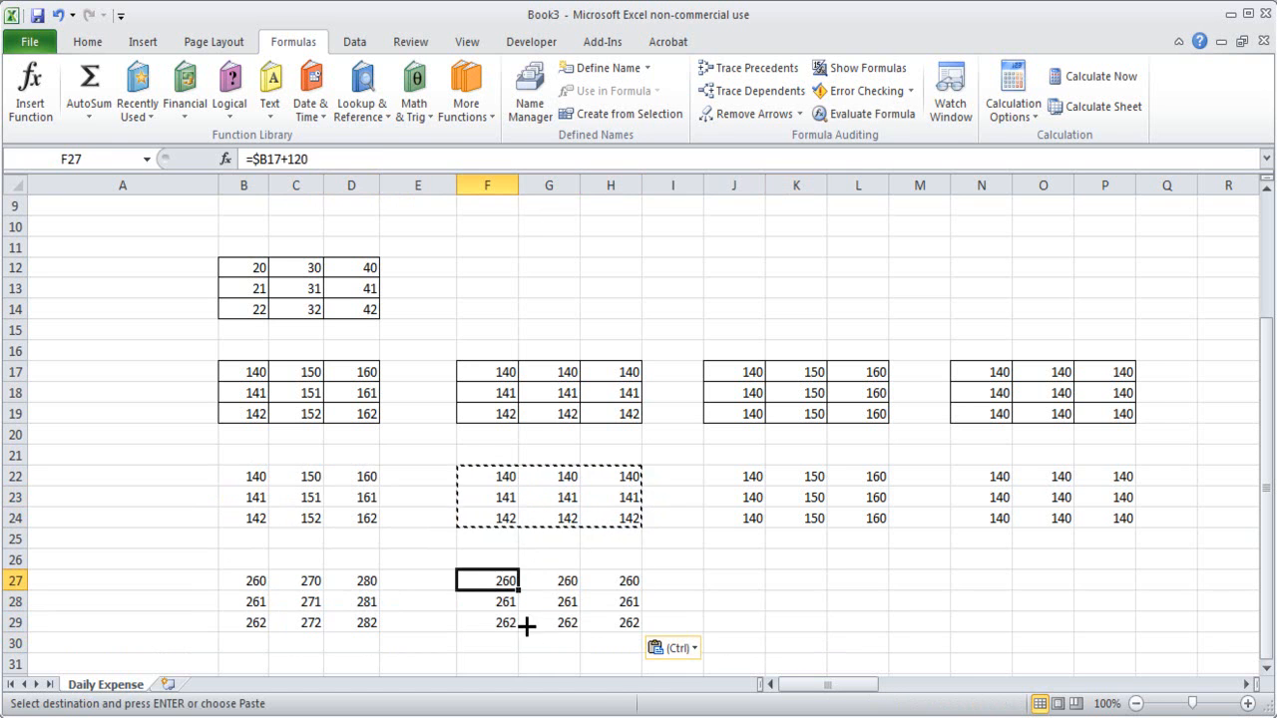
key(F2)
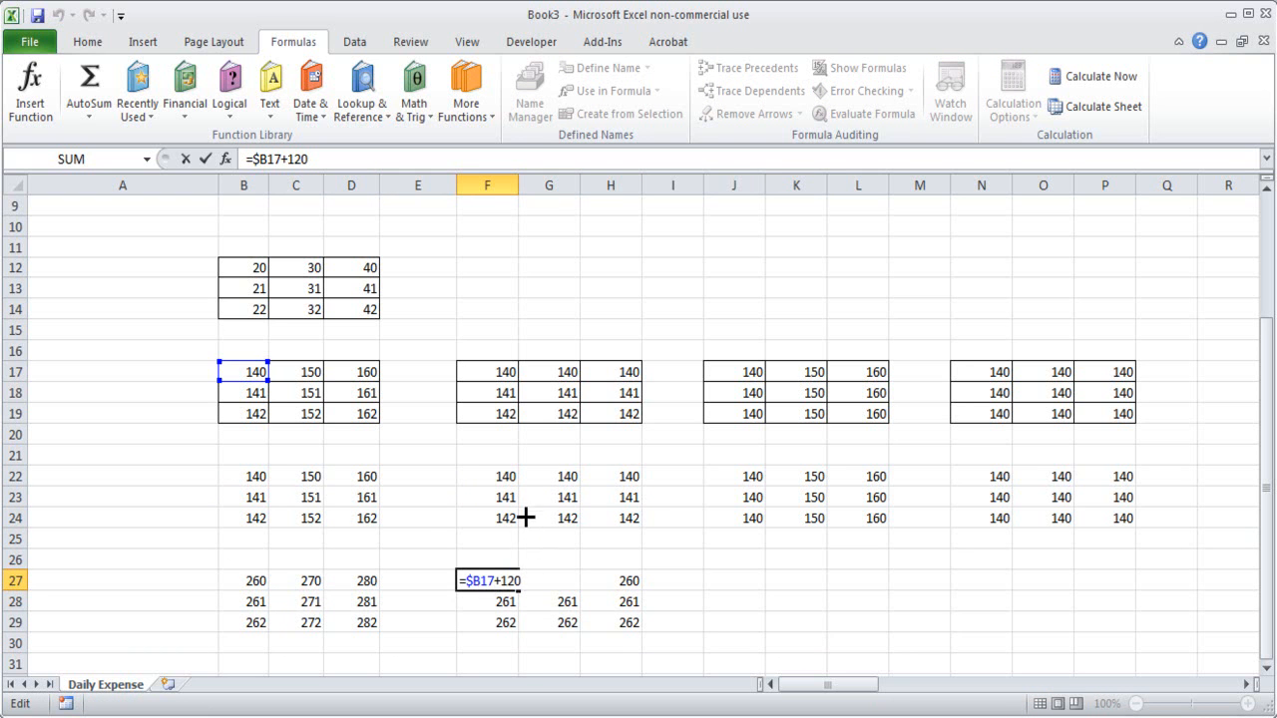
key(Escape)
double_click(502, 601)
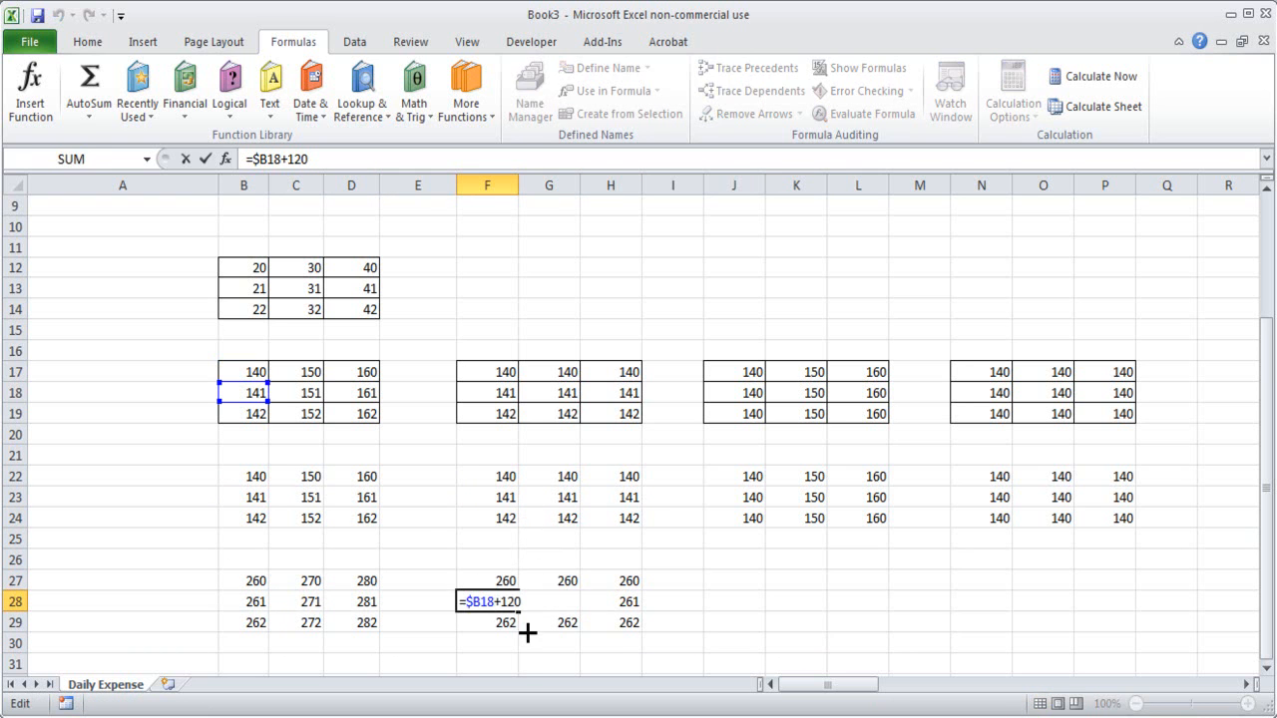
key(Escape)
Compare the anchored column and the relative row of the reference in F27 with the original formula in F22.
drag(498, 376, 573, 417)
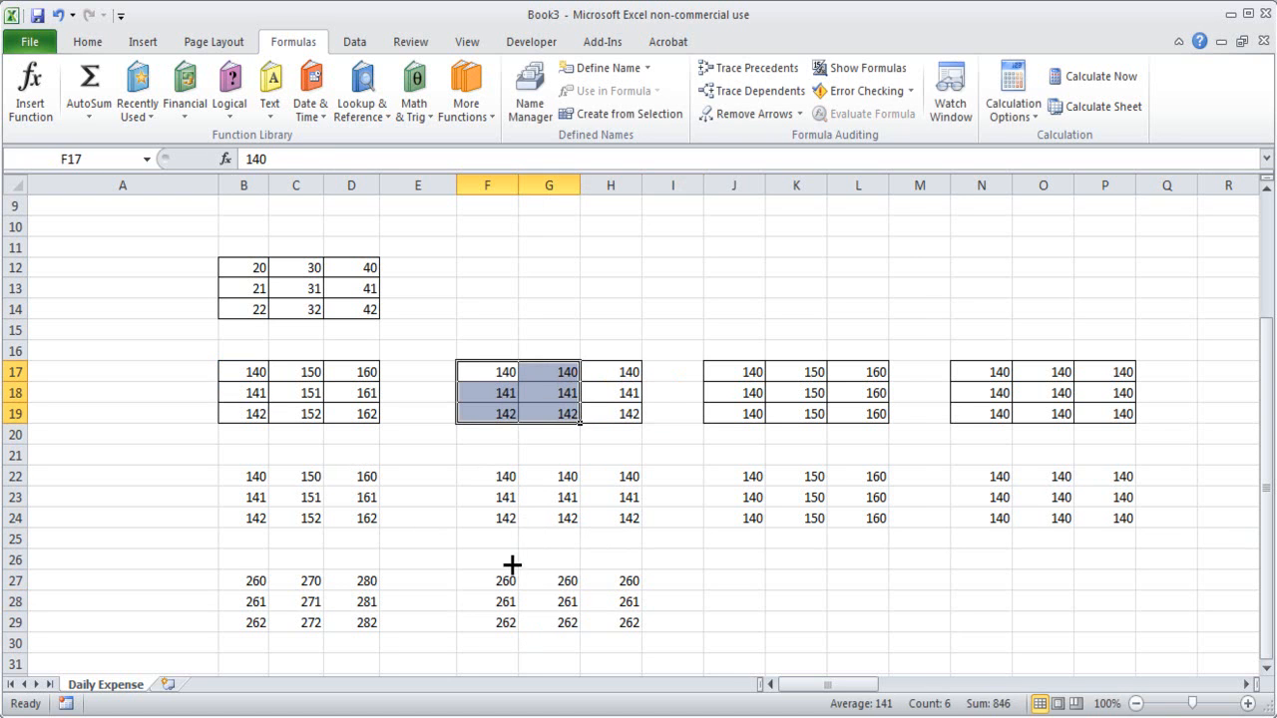
click(502, 578)
double_click(502, 579)
drag(480, 579, 466, 582)
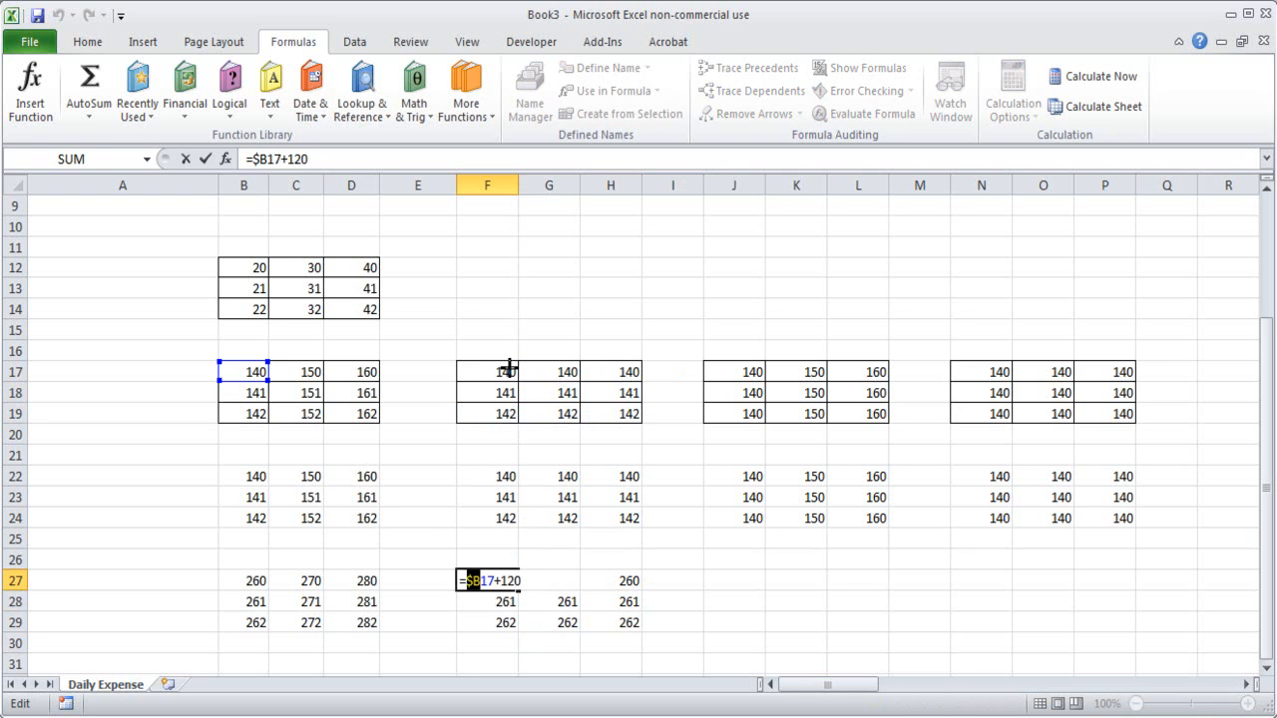
key(Escape)
click(508, 476)
double_click(481, 477)
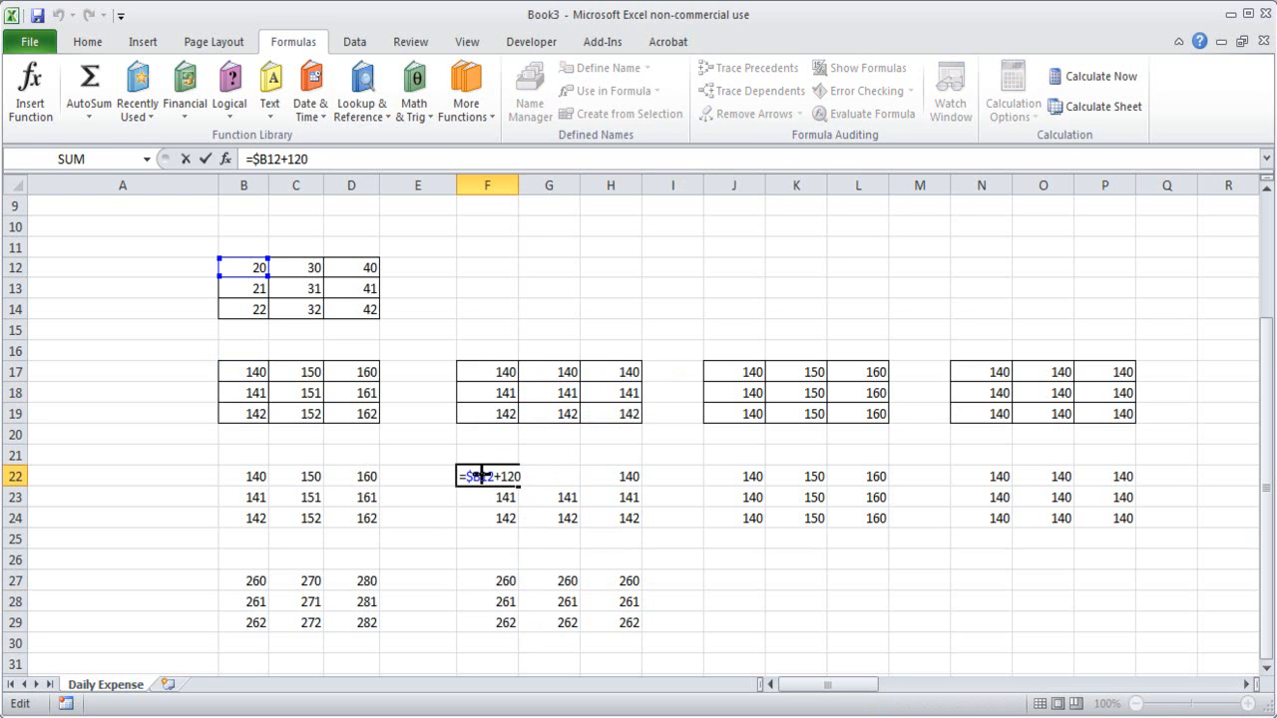
drag(482, 476, 494, 476)
key(Escape)
key(F2)
drag(480, 477, 467, 477)
key(Escape)
Inspect the row references of the pasted formulas down column F, from F27 to F29.
click(499, 597)
click(499, 564)
click(496, 580)
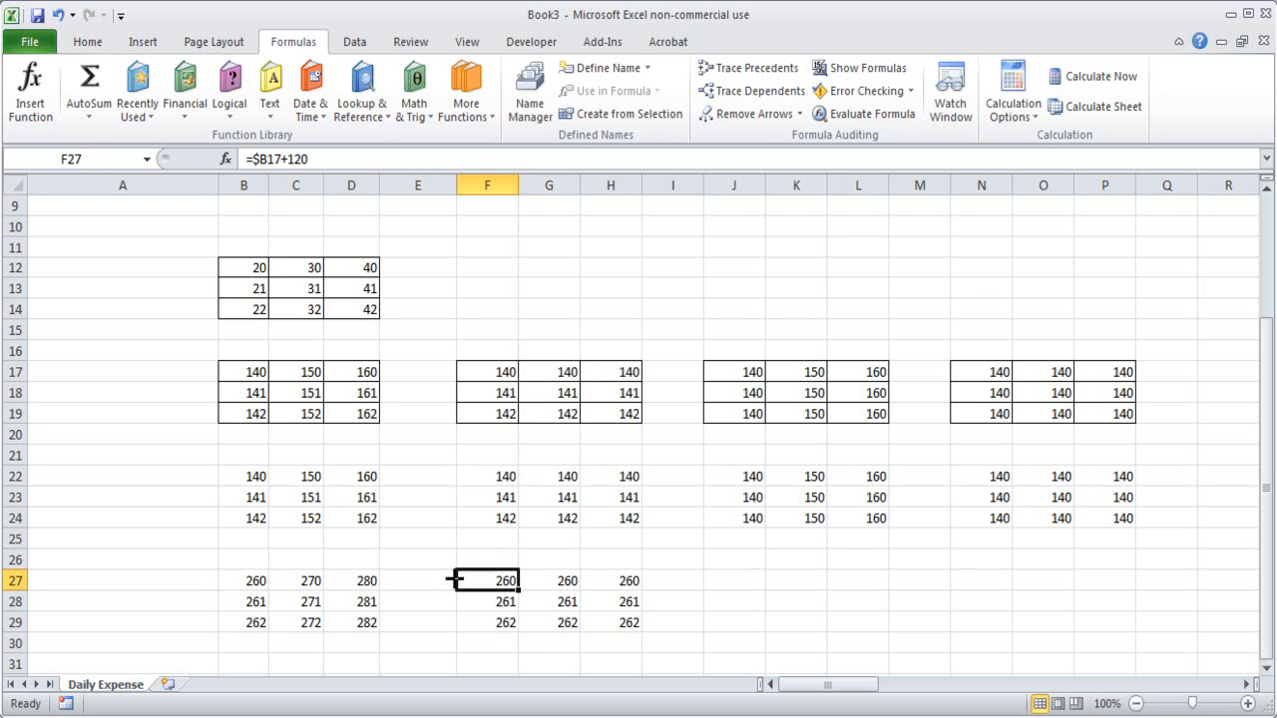
double_click(504, 602)
key(Escape)
double_click(490, 620)
key(Escape)
Copy the row-anchored block J22:L24 and paste it at J27.
drag(755, 481, 858, 519)
key(ctrl+c)
click(738, 583)
key(ctrl+v)
click(820, 646)
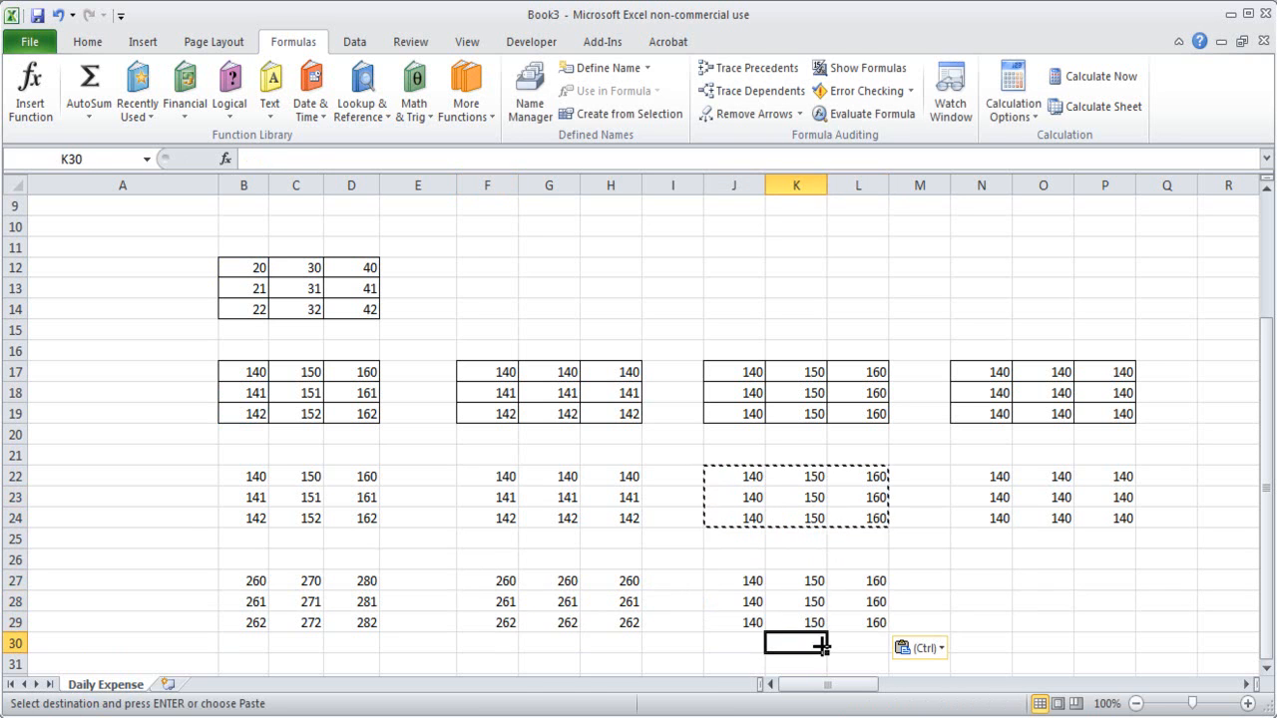
Inspect the pasted formulas in J27 and K27 to see which source cells they reference.
double_click(755, 577)
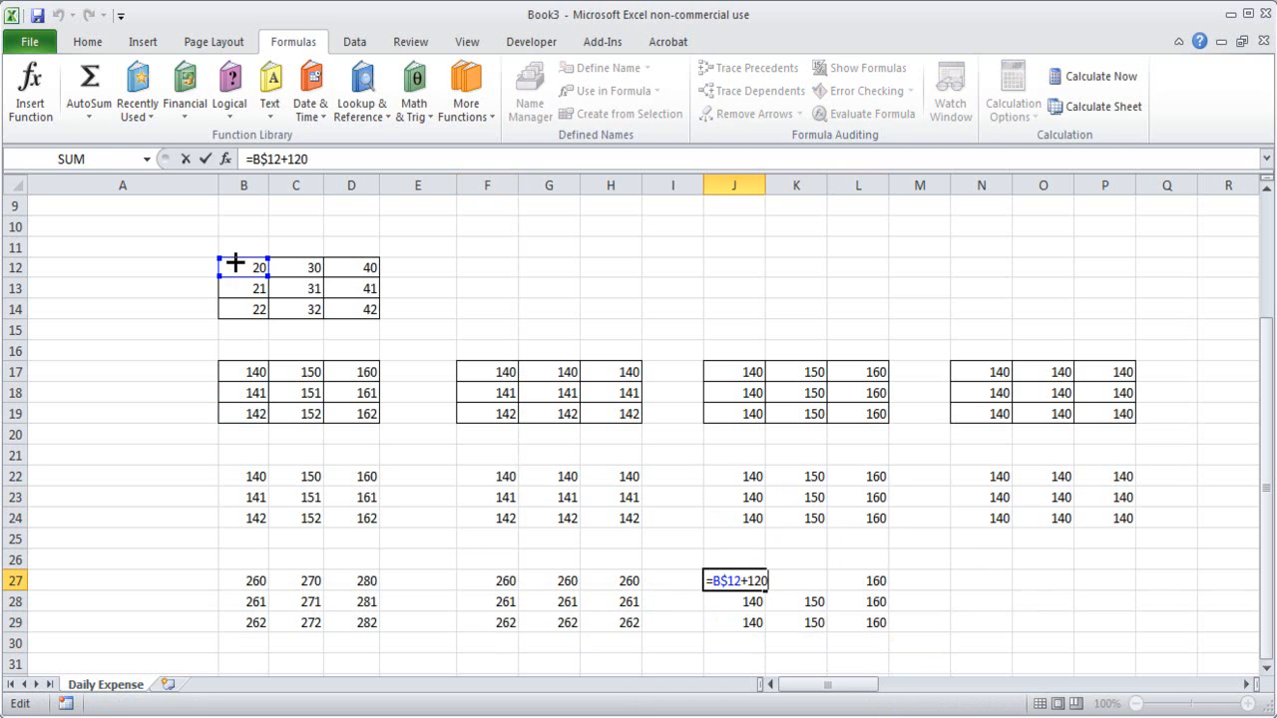
key(Escape)
click(796, 580)
double_click(777, 580)
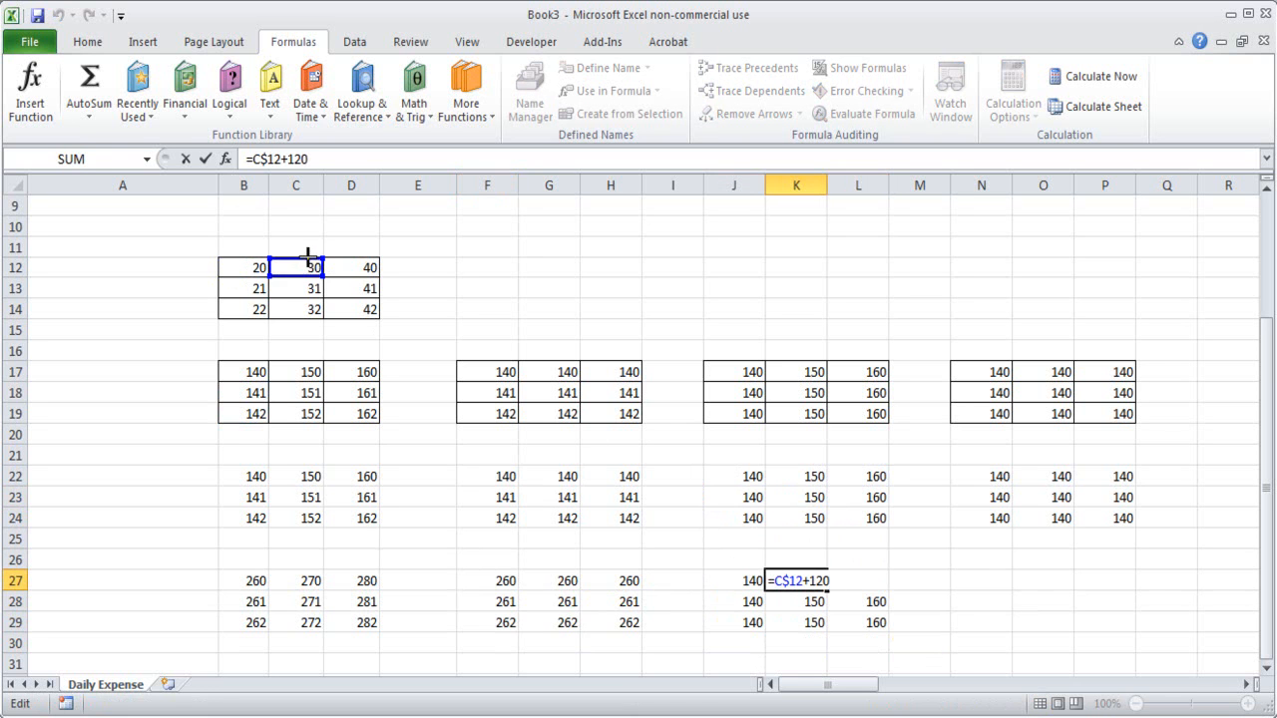
drag(783, 580, 804, 581)
key(Escape)
Compare the original block J22:L24 with its copy and recheck the row-anchored reference in K27.
click(806, 620)
click(804, 584)
click(743, 476)
drag(743, 476, 855, 516)
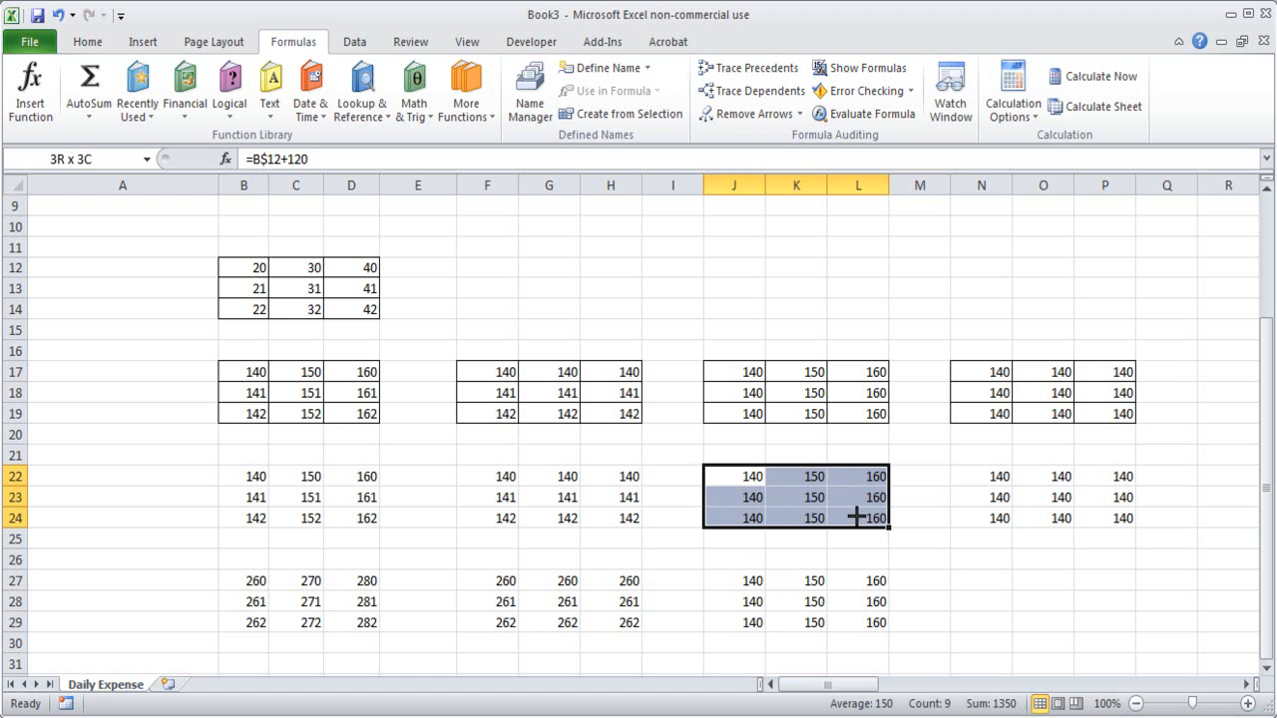
double_click(802, 586)
double_click(802, 592)
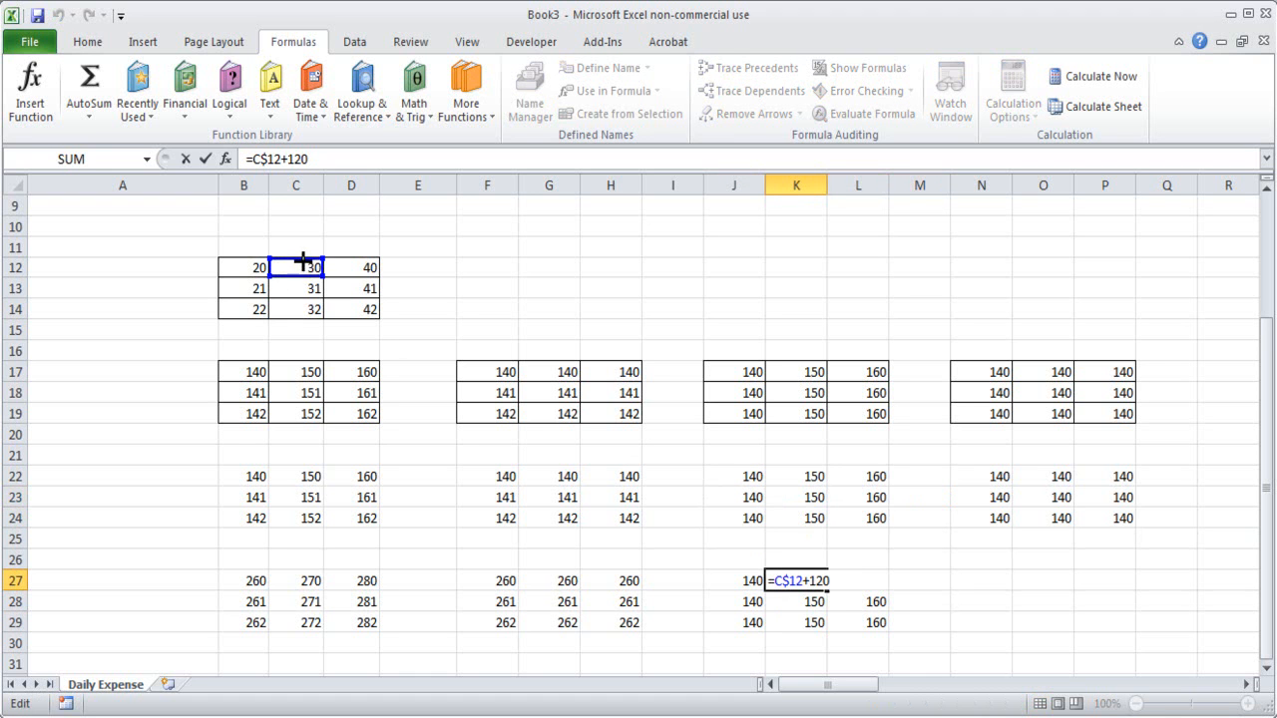
key(Escape)
Copy the absolute-reference block N22:P24 and paste it at N27.
drag(998, 476, 1080, 526)
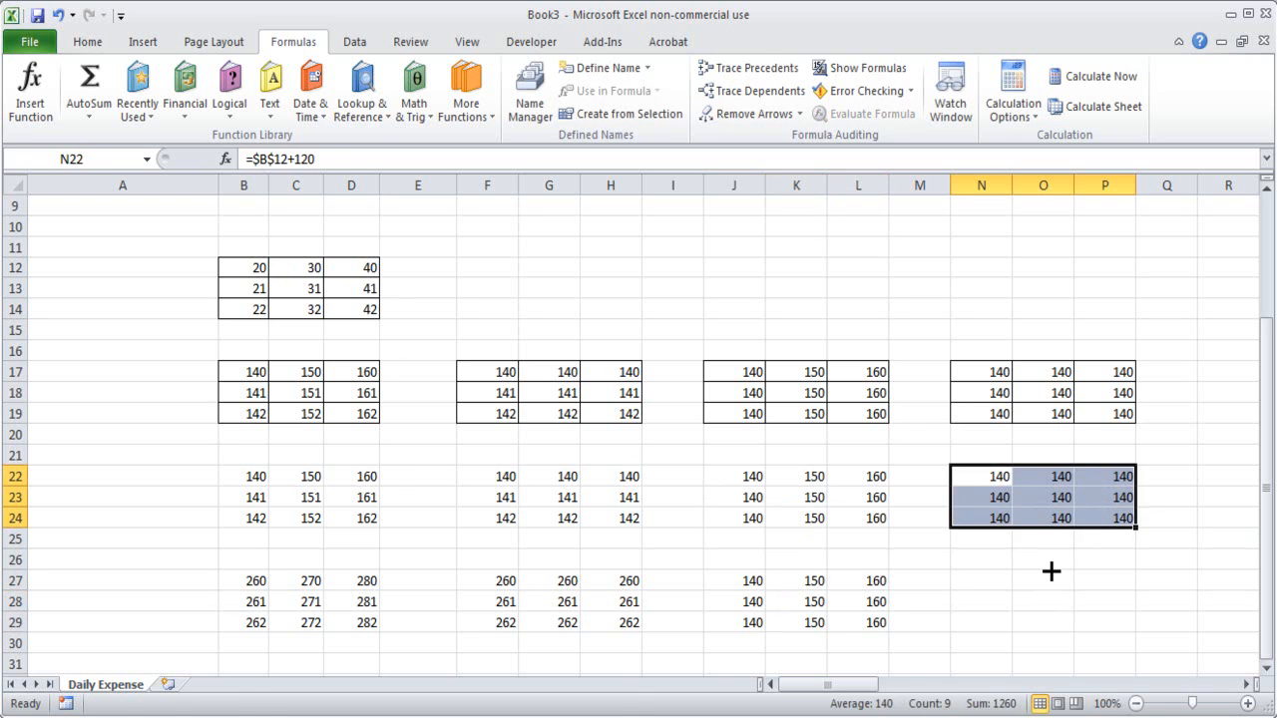
key(ctrl+c)
click(998, 581)
key(ctrl+v)
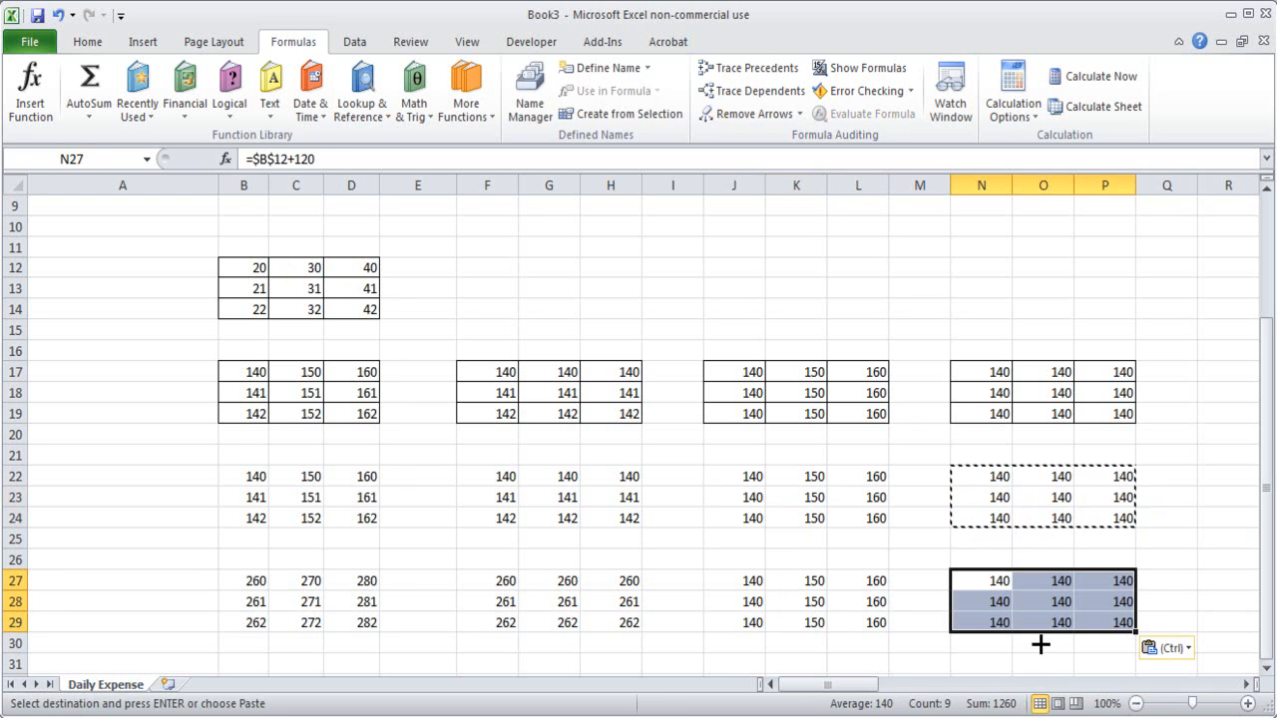
Inspect the pasted absolute formulas in N27 and O27, and select the whole pasted block N27:P29.
double_click(994, 586)
key(Escape)
double_click(1047, 581)
key(Escape)
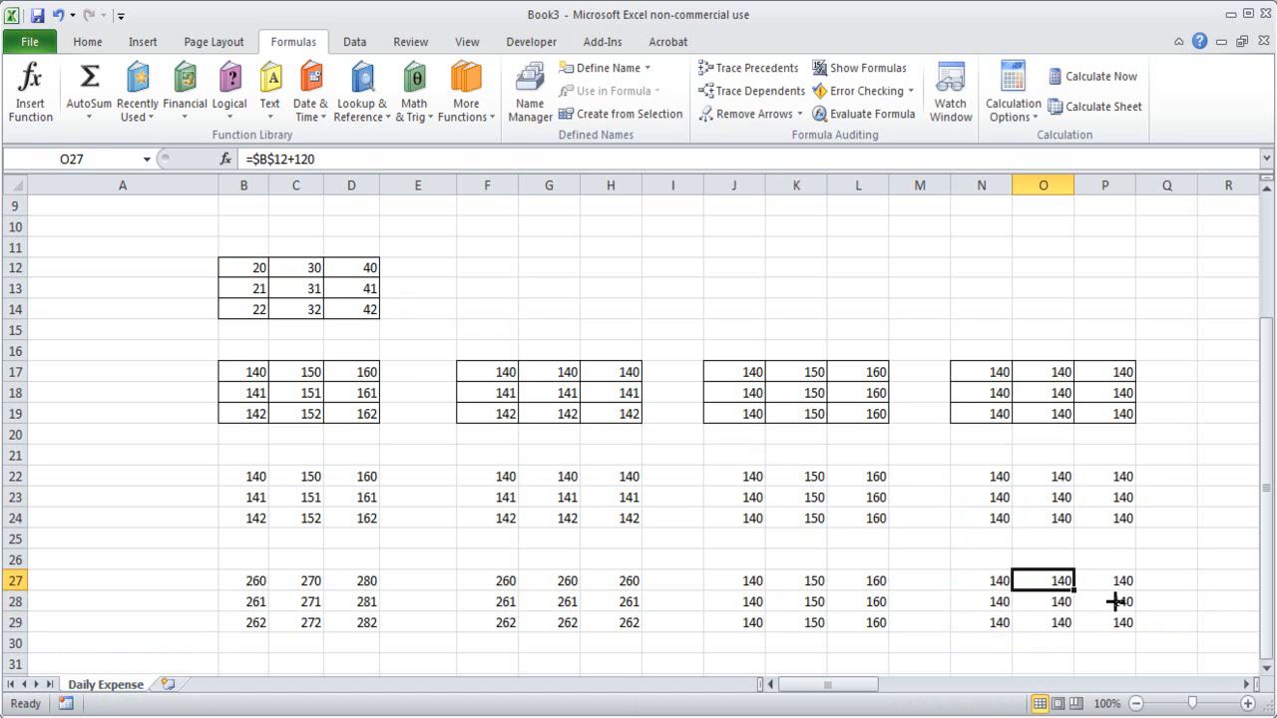
drag(997, 577, 1105, 619)
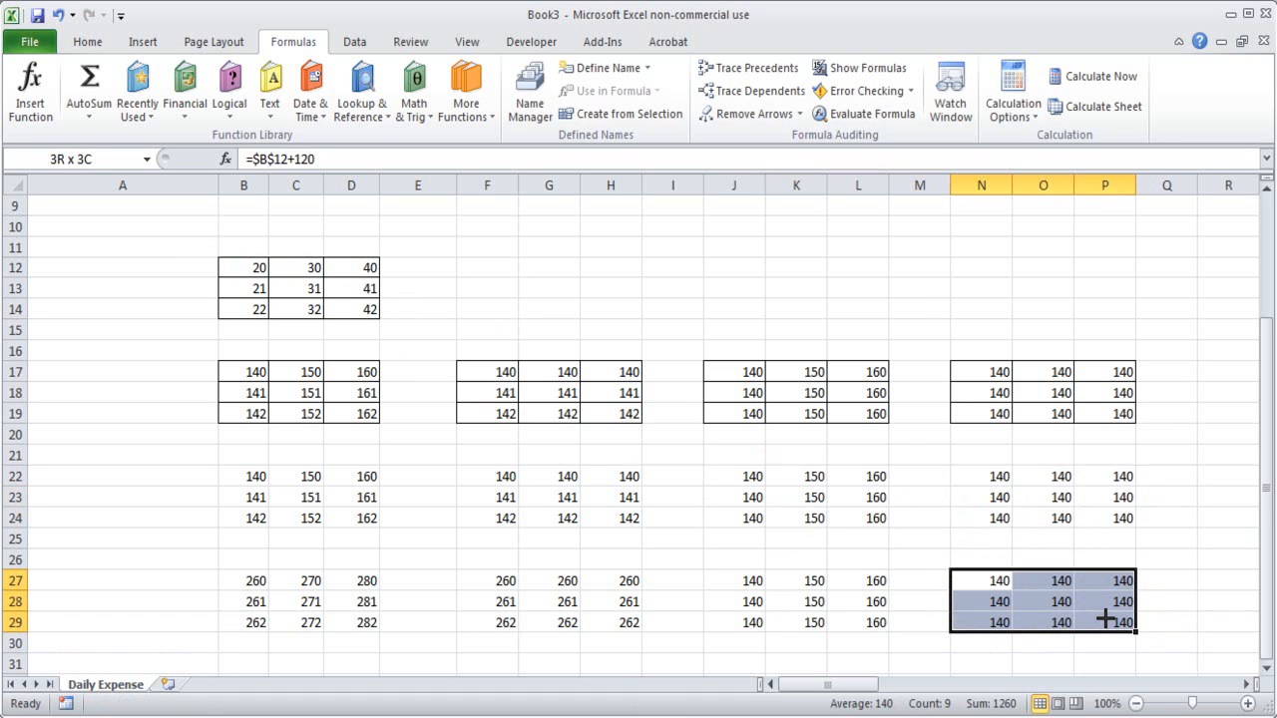
scroll(977, 559, down, 1)
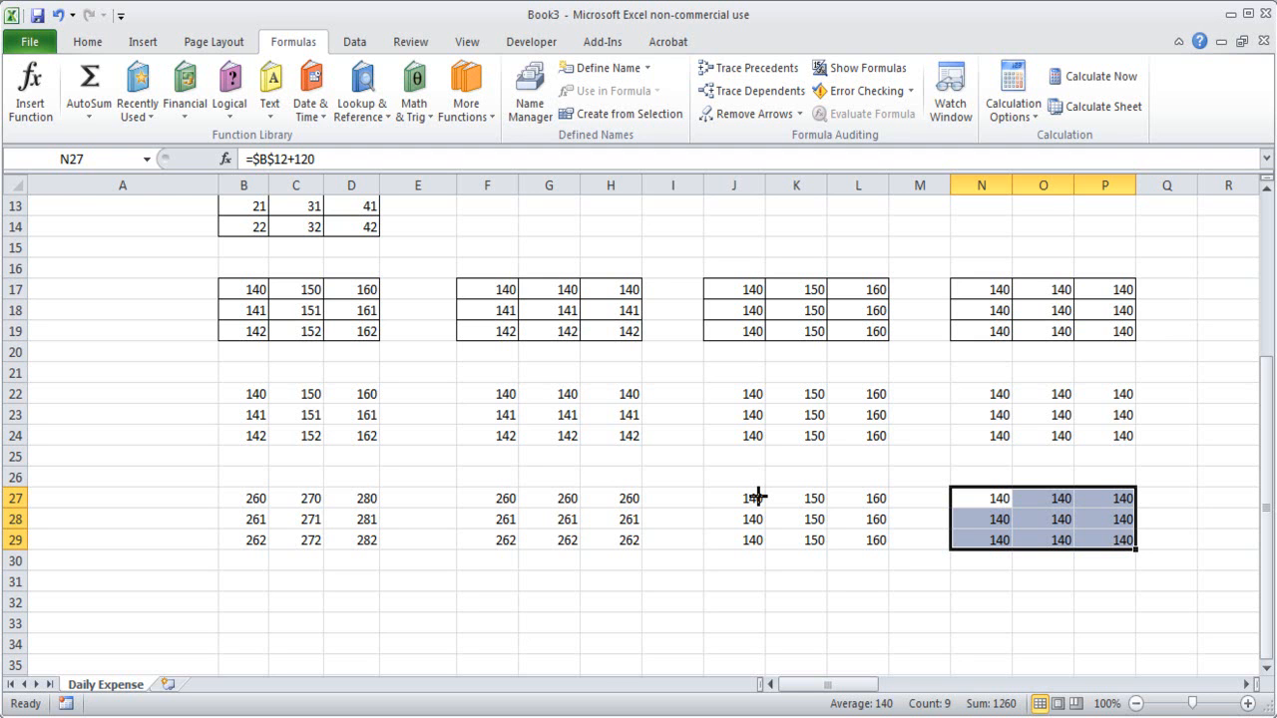
scroll(528, 444, up, 3)
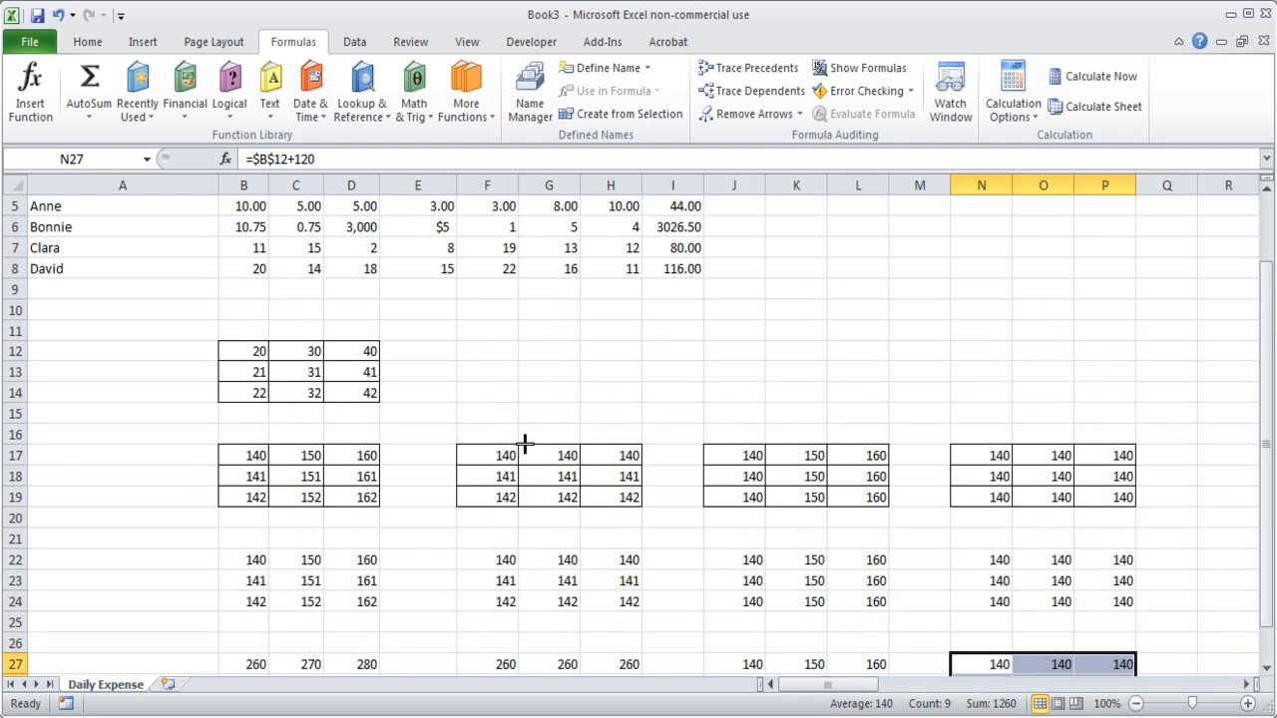
scroll(524, 444, down, 1)
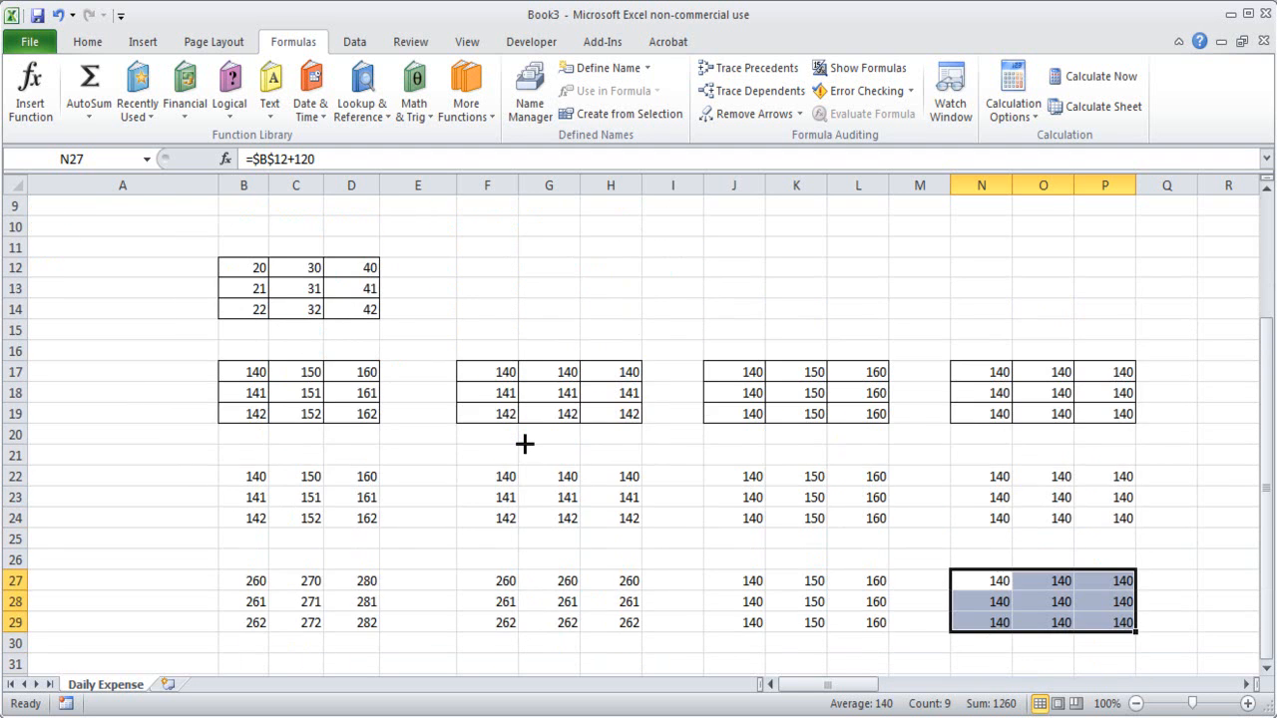
Copy the relative-reference block B22:D24 and paste it over the existing block at B27.
scroll(515, 445, down, 1)
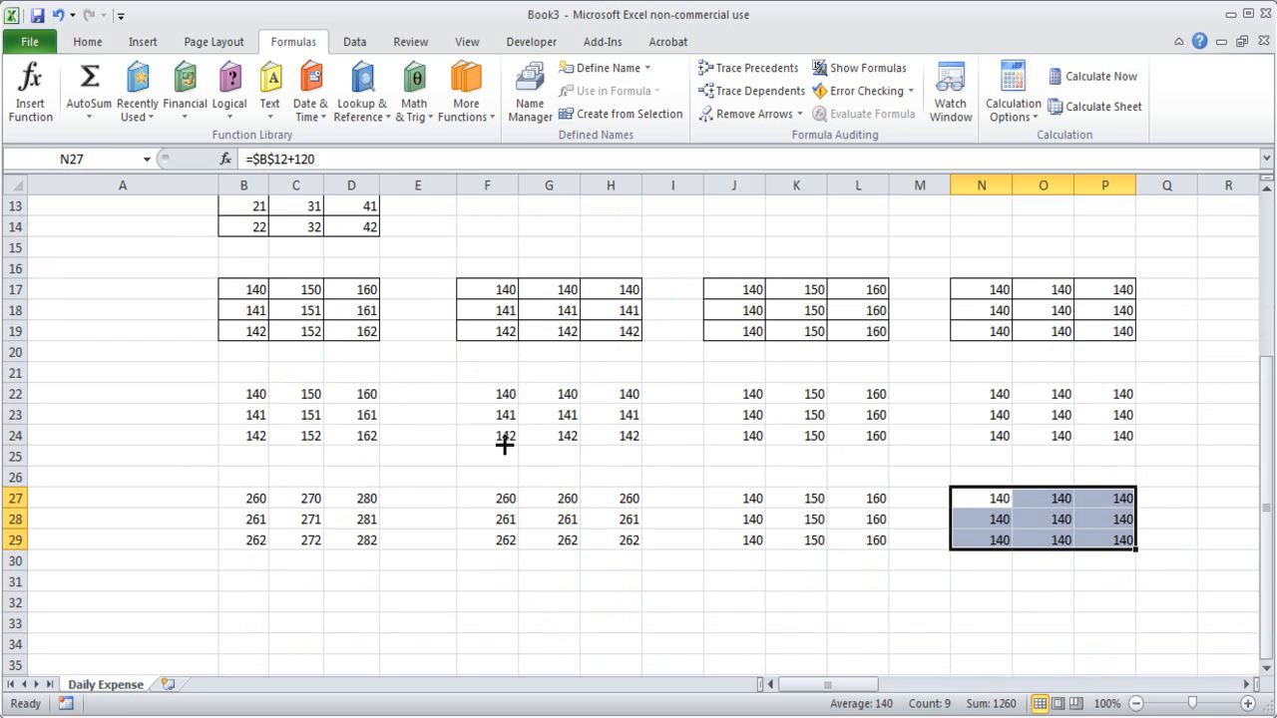
drag(236, 404, 354, 439)
click(449, 502)
drag(248, 399, 361, 436)
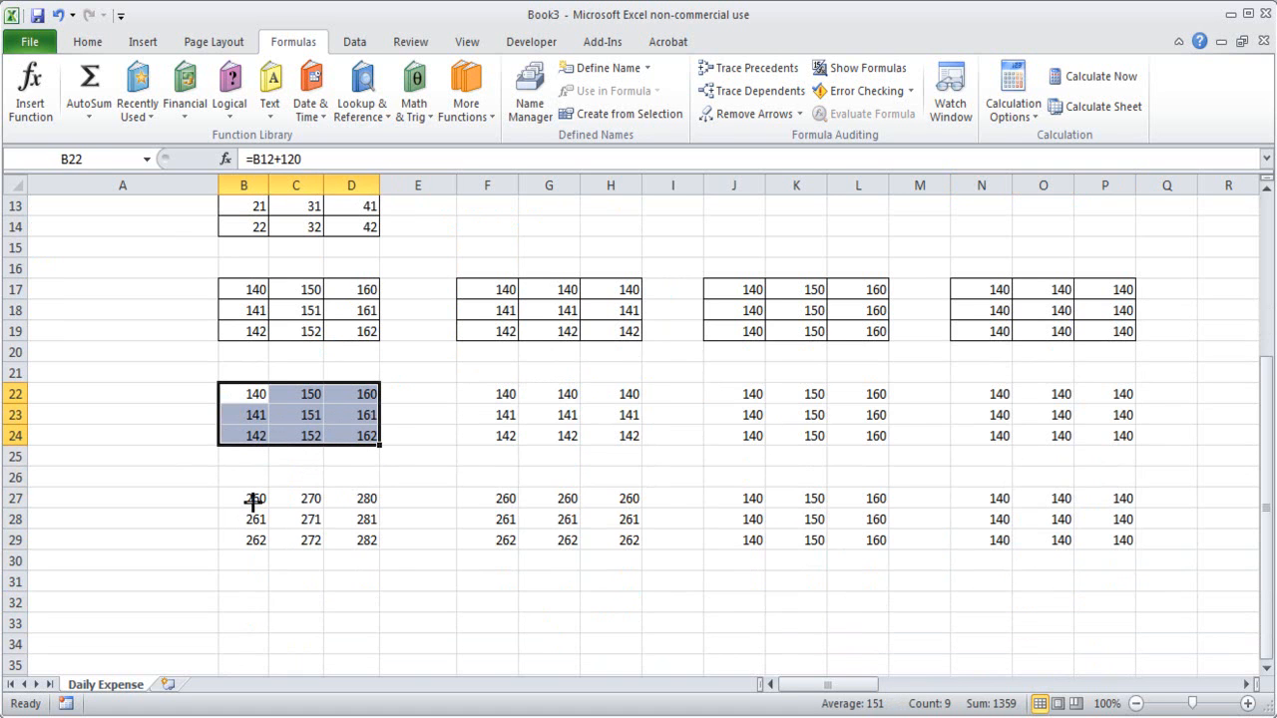
key(ctrl+c)
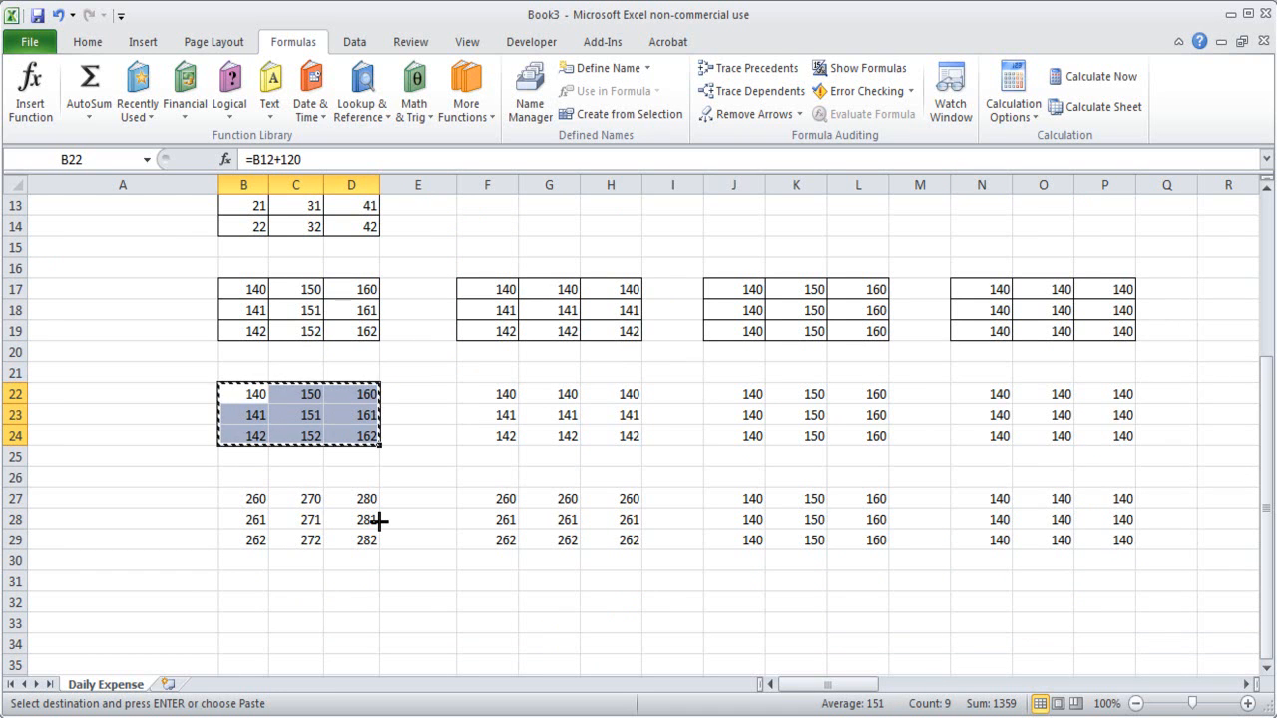
click(256, 497)
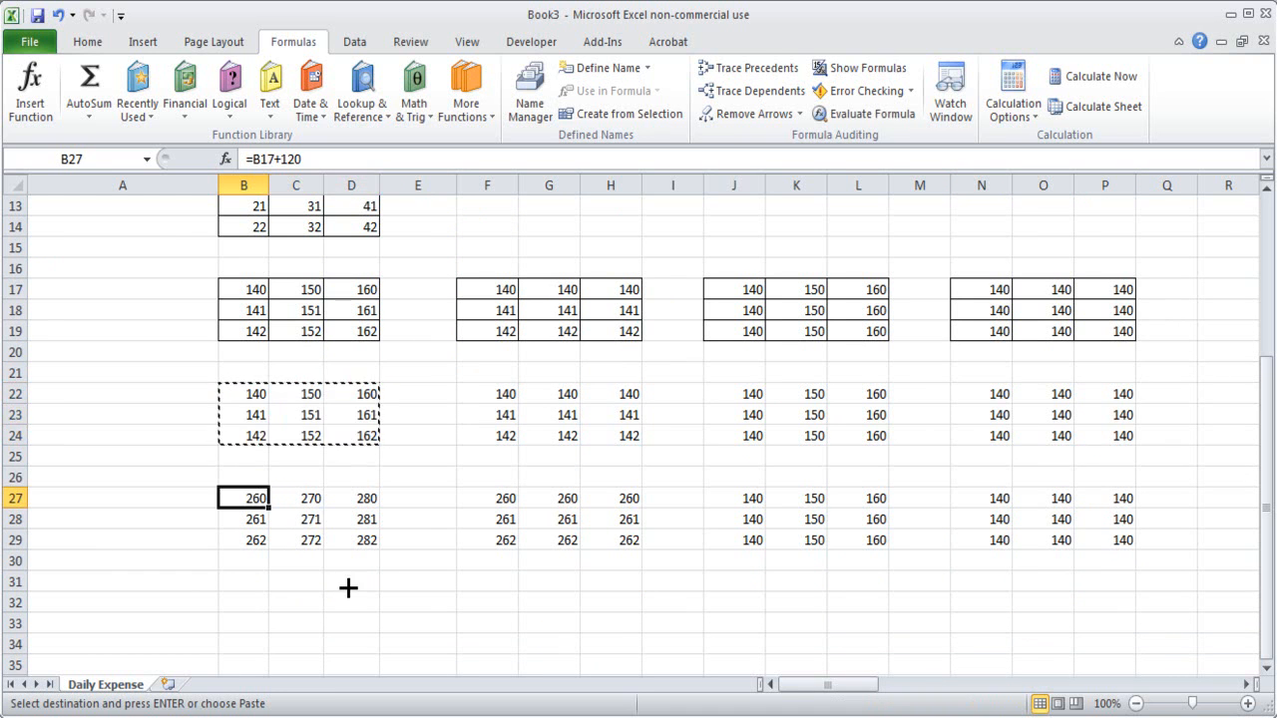
key(ctrl+v)
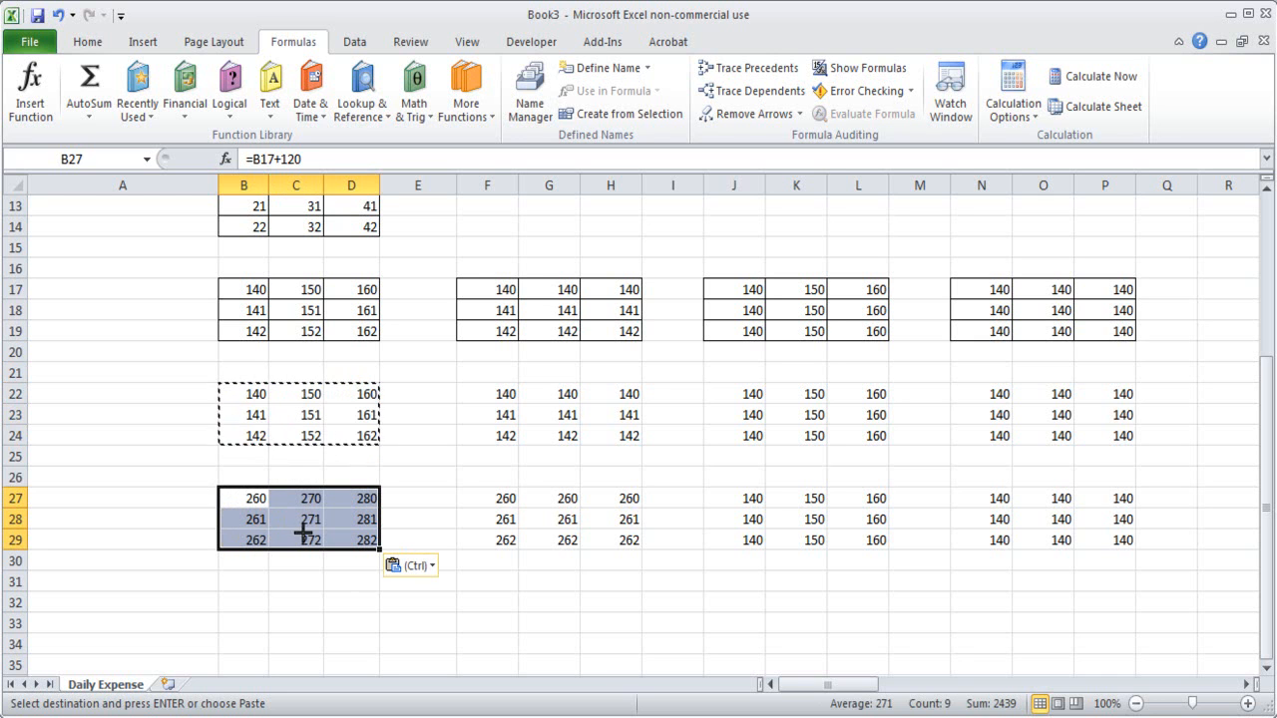
Use the paste options to convert the block pasted at B27:D29 to values only.
click(250, 511)
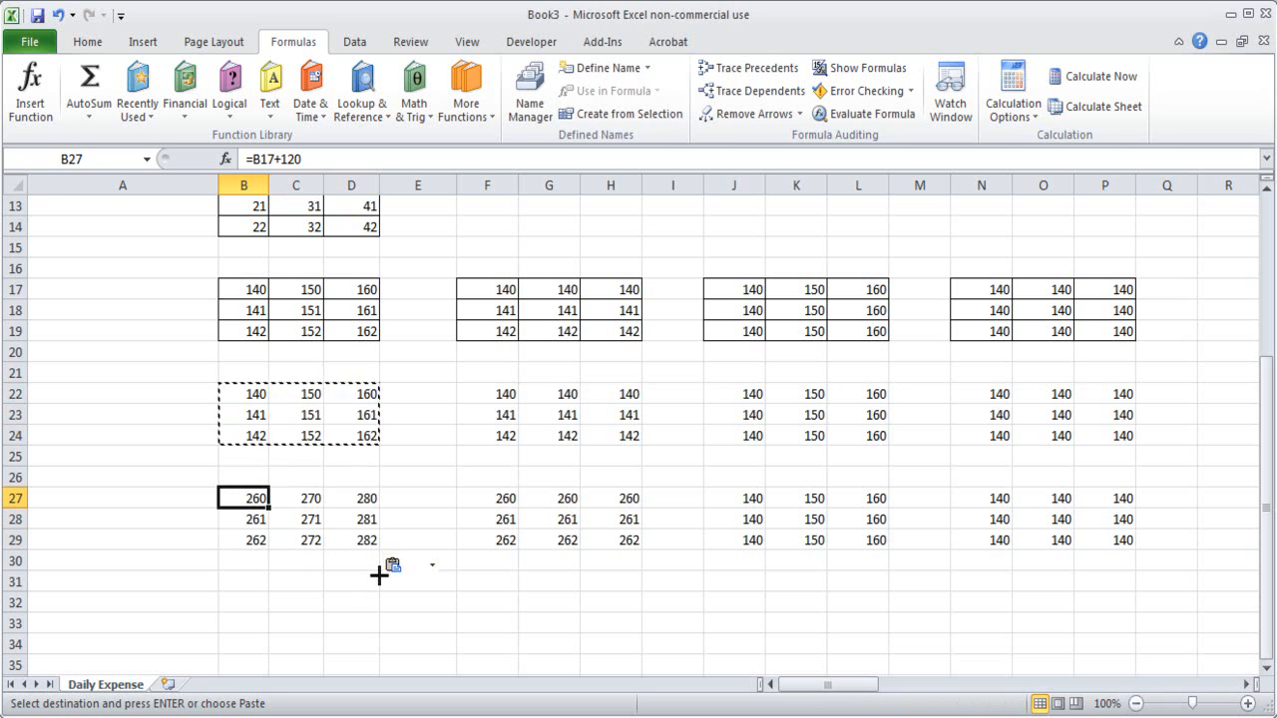
click(434, 565)
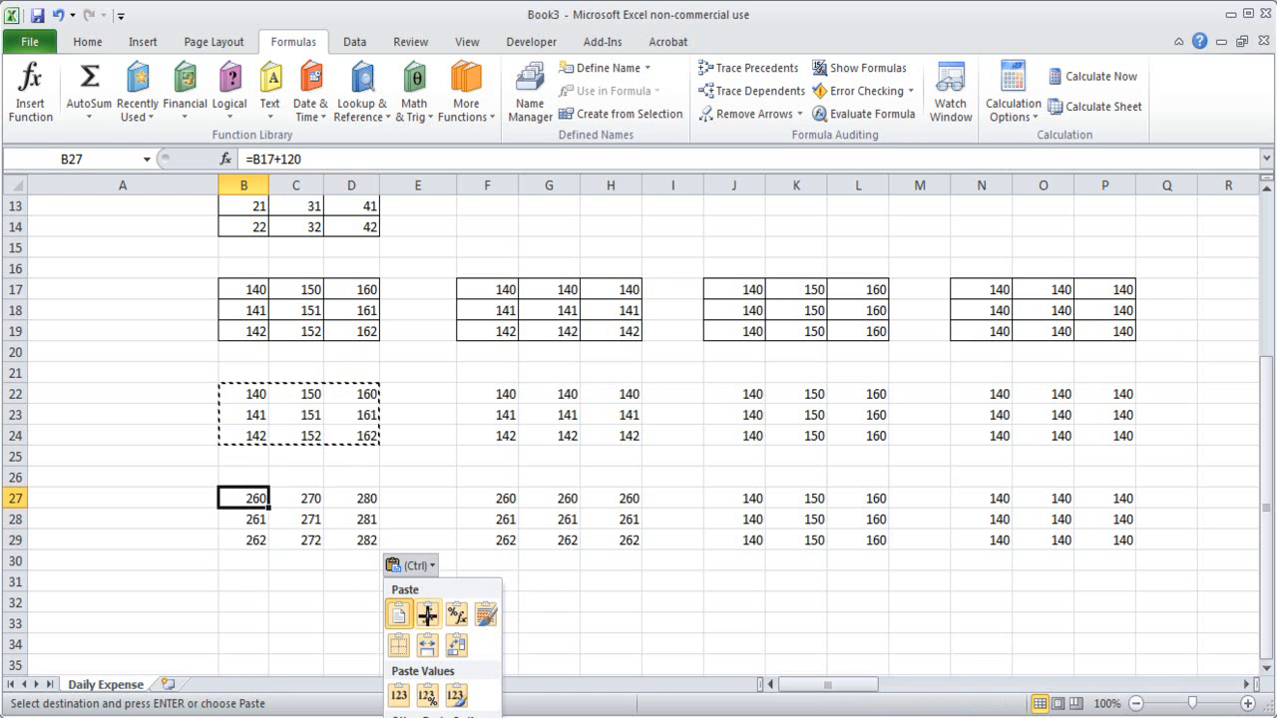
click(719, 562)
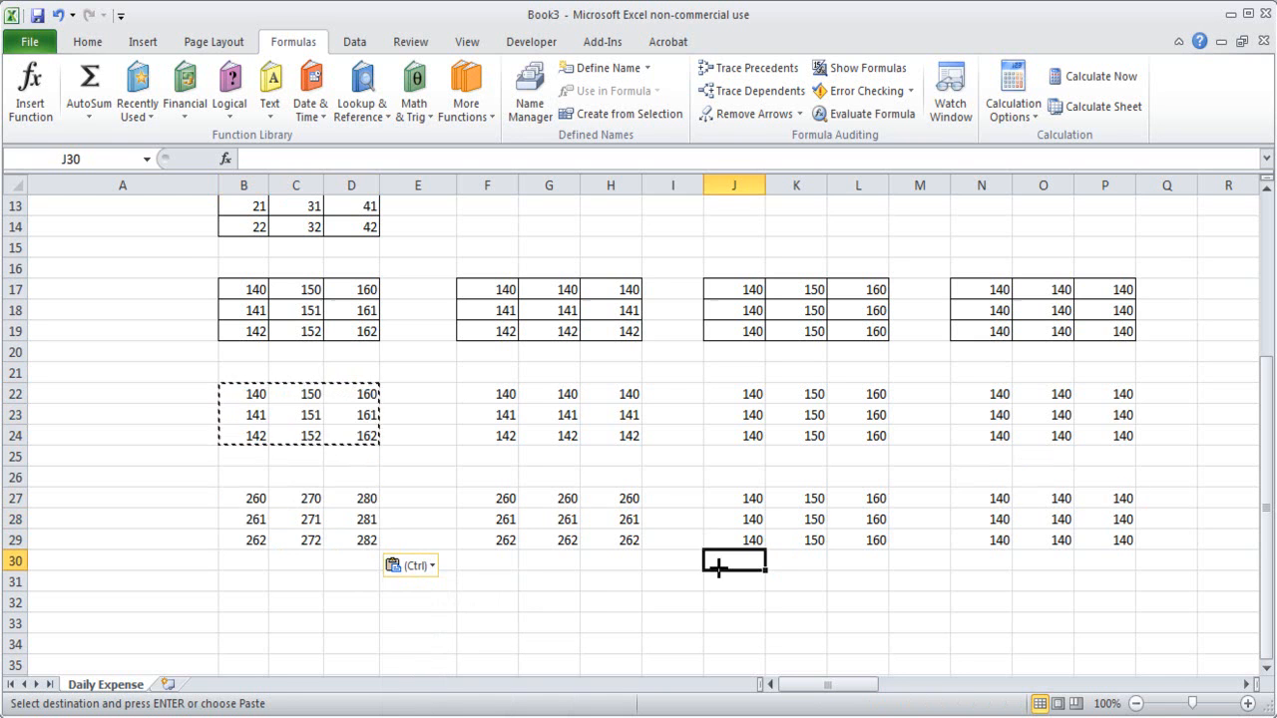
scroll(709, 569, down, 3)
click(419, 399)
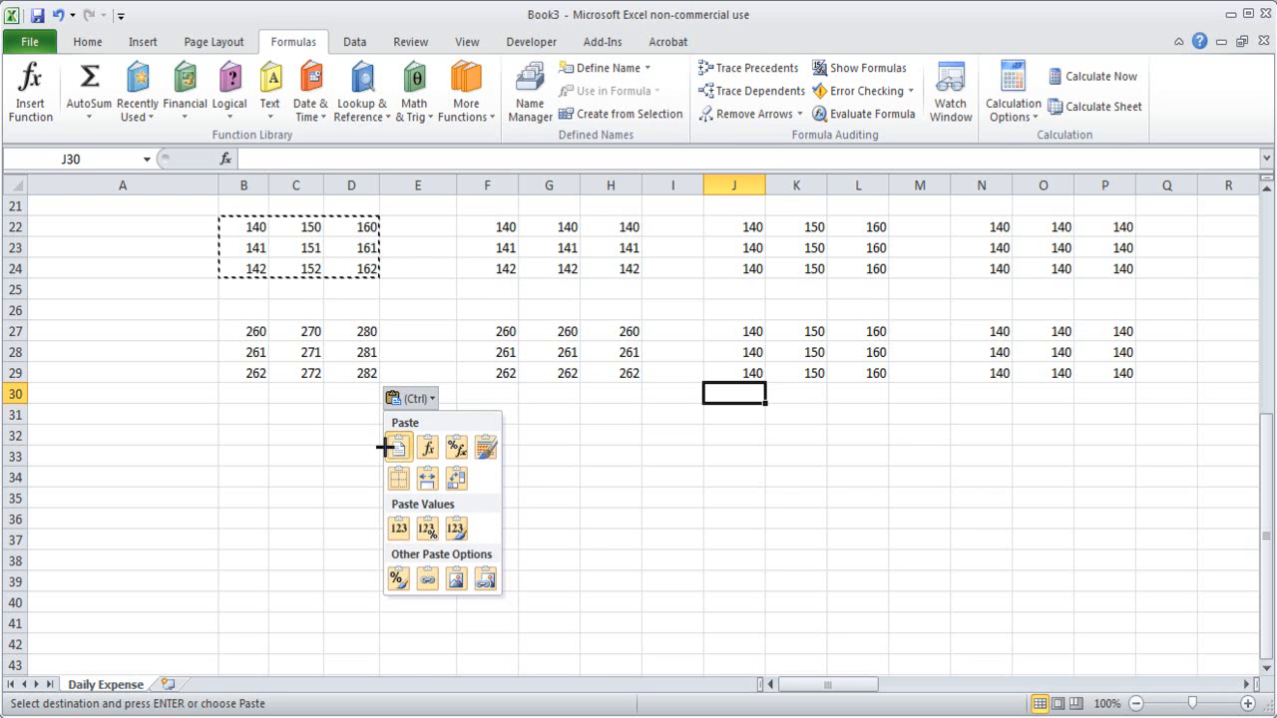
click(397, 530)
Inspect the contents of the values-only block B27:D29, compare them with the source formula in B22, and end copy mode.
scroll(397, 530, up, 1)
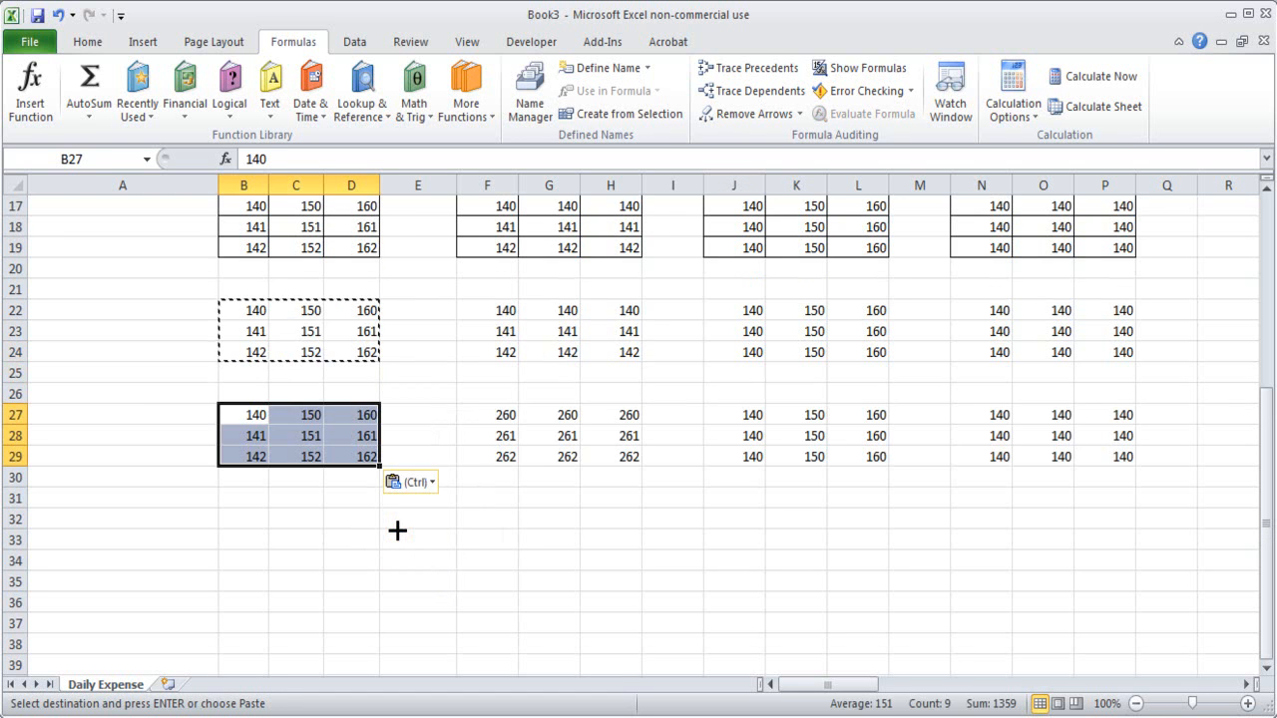
click(299, 544)
click(251, 412)
click(293, 455)
click(299, 415)
click(262, 415)
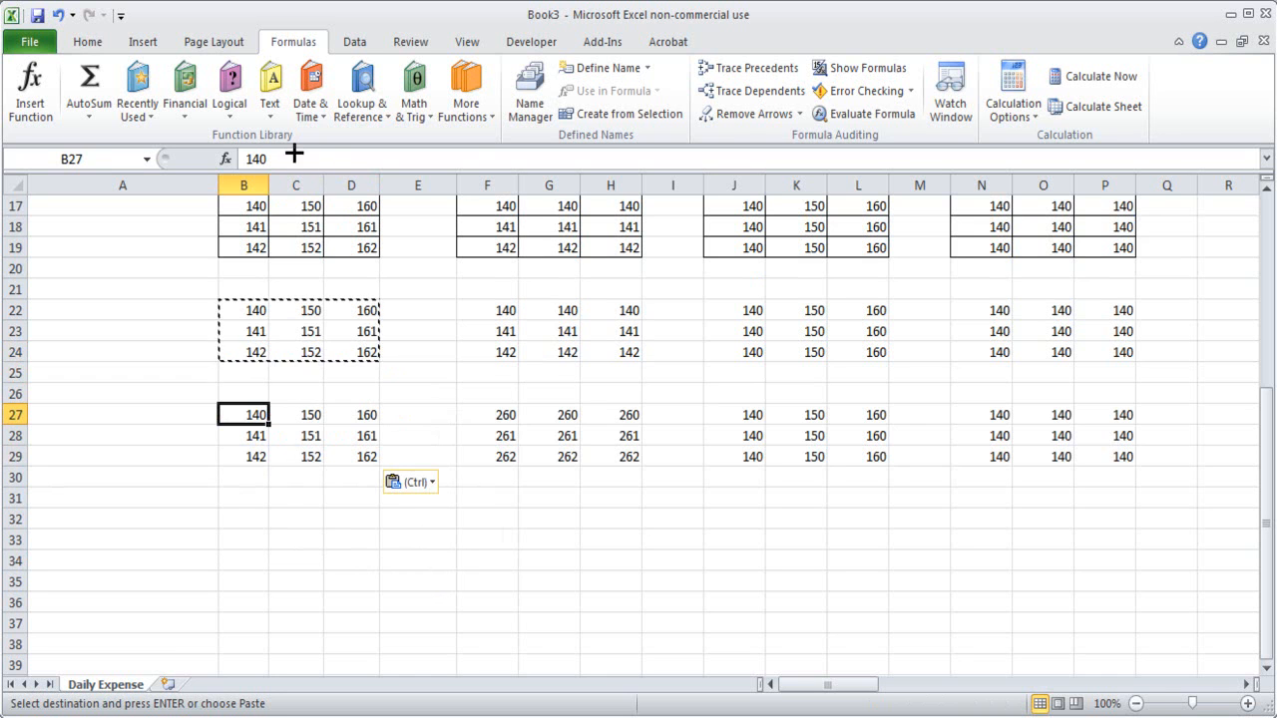
click(339, 436)
click(299, 415)
click(246, 305)
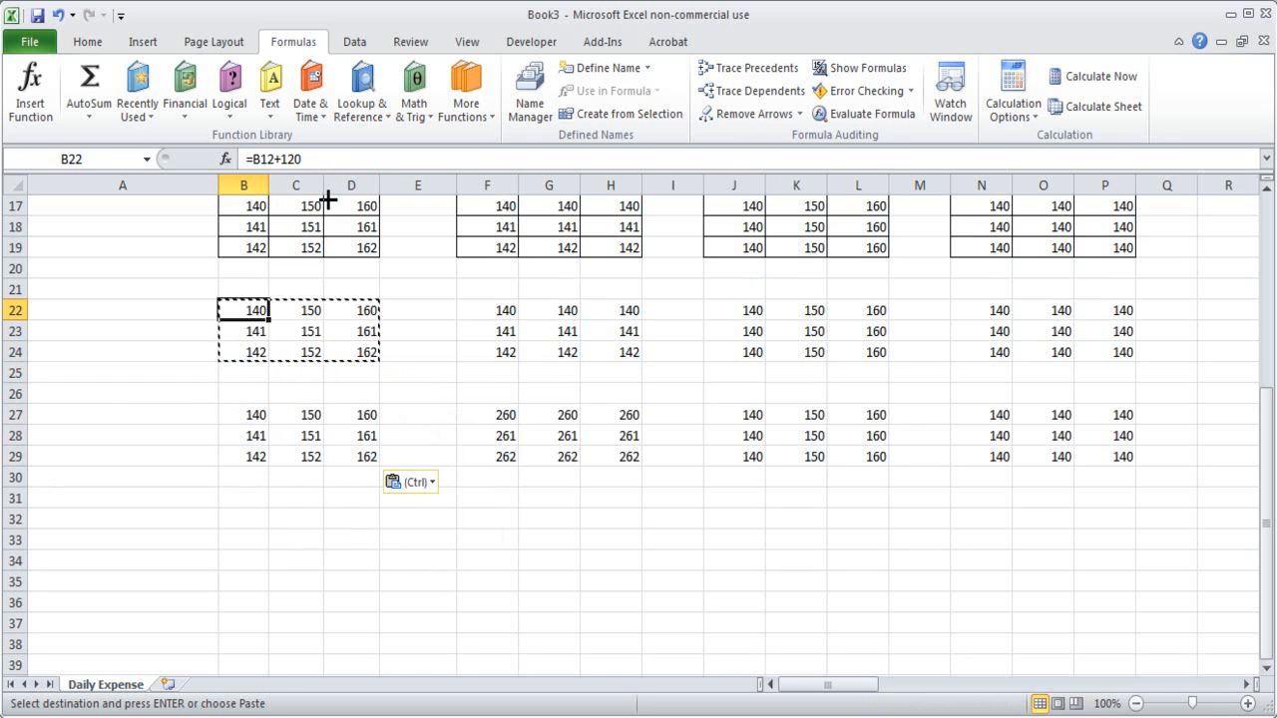
click(243, 414)
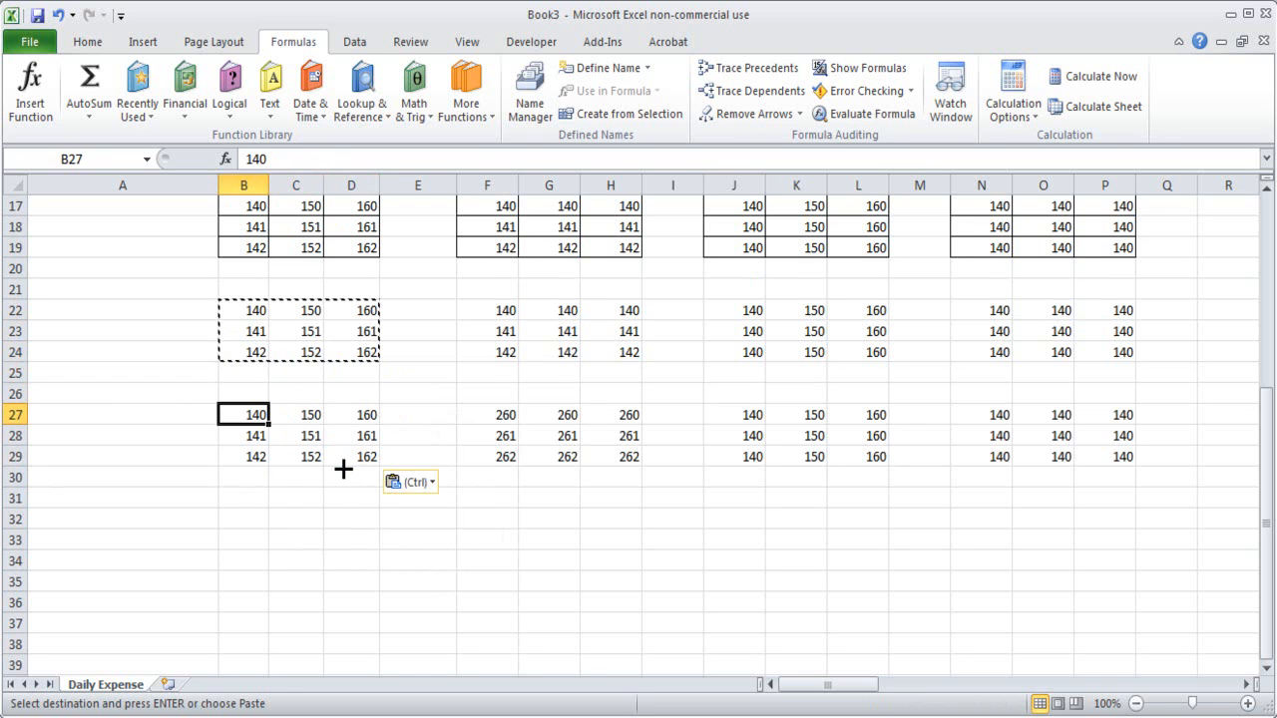
key(Escape)
Copy the block B22:D24 and paste only its values at B32.
click(421, 557)
drag(251, 310, 369, 361)
click(301, 479)
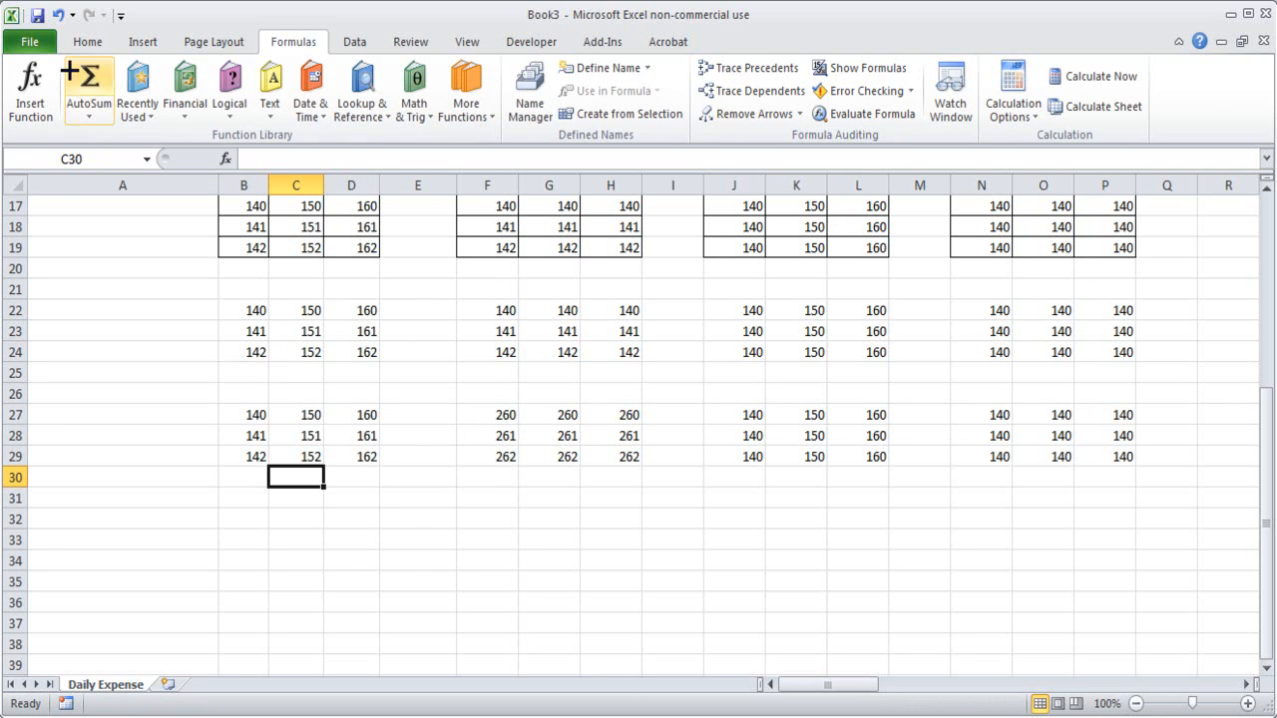
click(88, 38)
drag(243, 304, 362, 364)
key(ctrl+c)
click(253, 499)
click(248, 520)
click(26, 112)
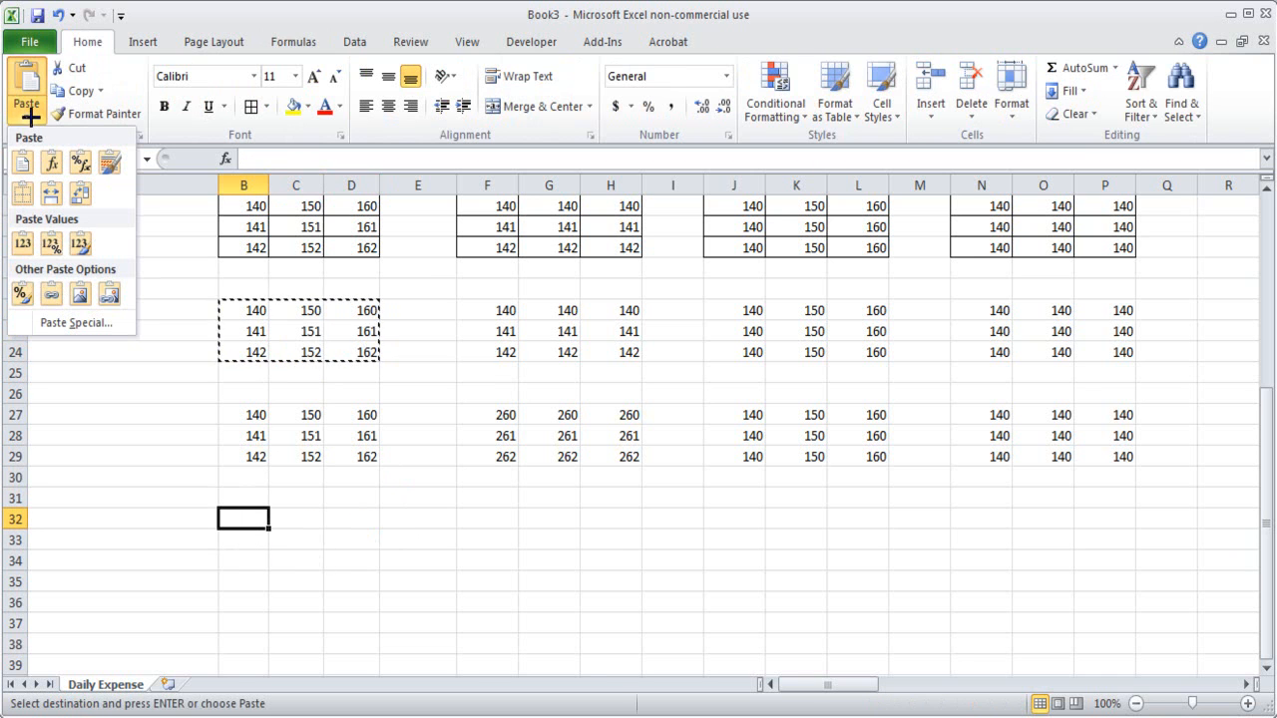
click(23, 245)
click(295, 624)
Clear the values pasted in B32:D34.
drag(249, 519, 366, 551)
drag(214, 415, 363, 459)
click(399, 496)
drag(248, 519, 361, 560)
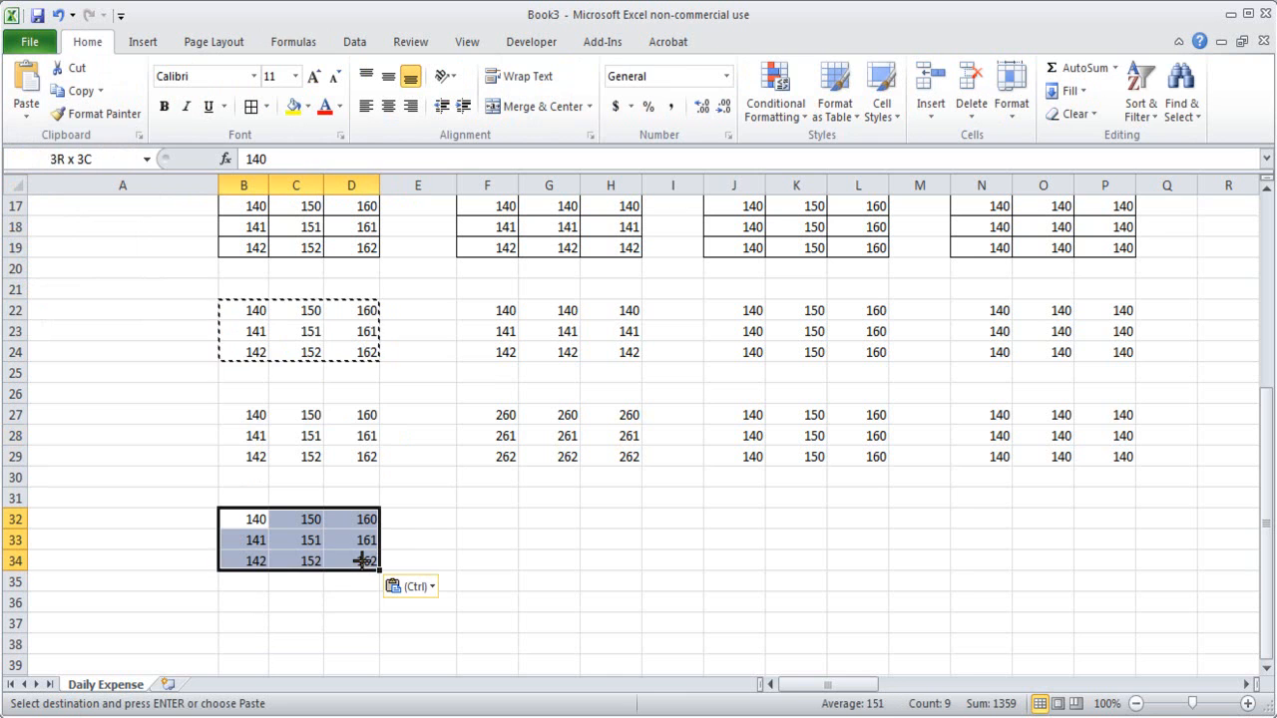
key(Delete)
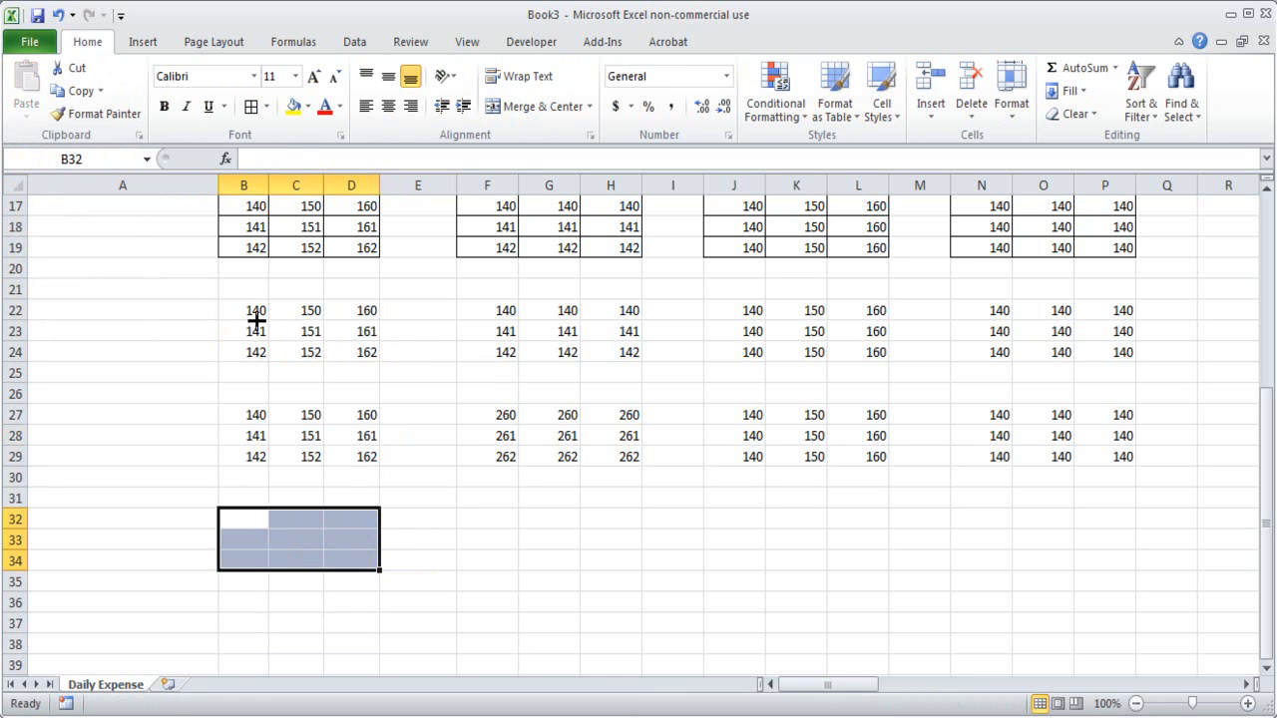
Copy the block B22:D24 and paste it with its formulas at B32.
drag(250, 327, 305, 345)
drag(250, 308, 366, 361)
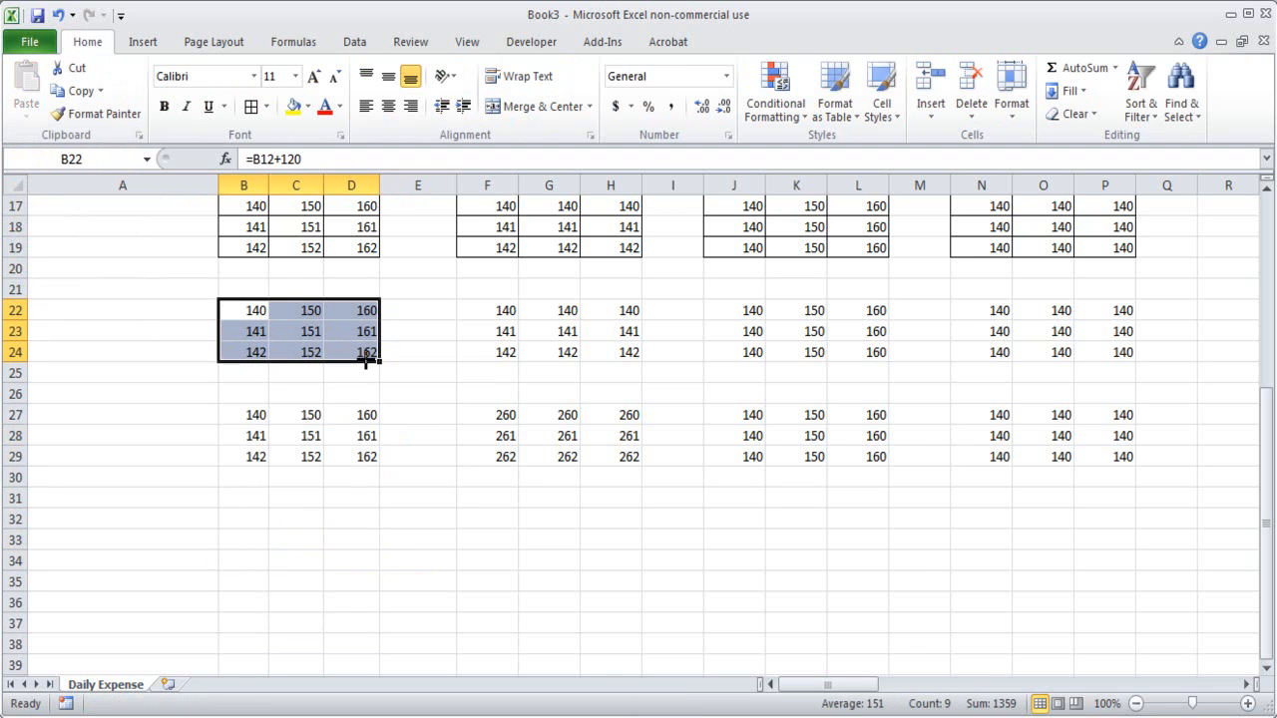
key(ctrl+c)
click(254, 519)
key(ctrl+v)
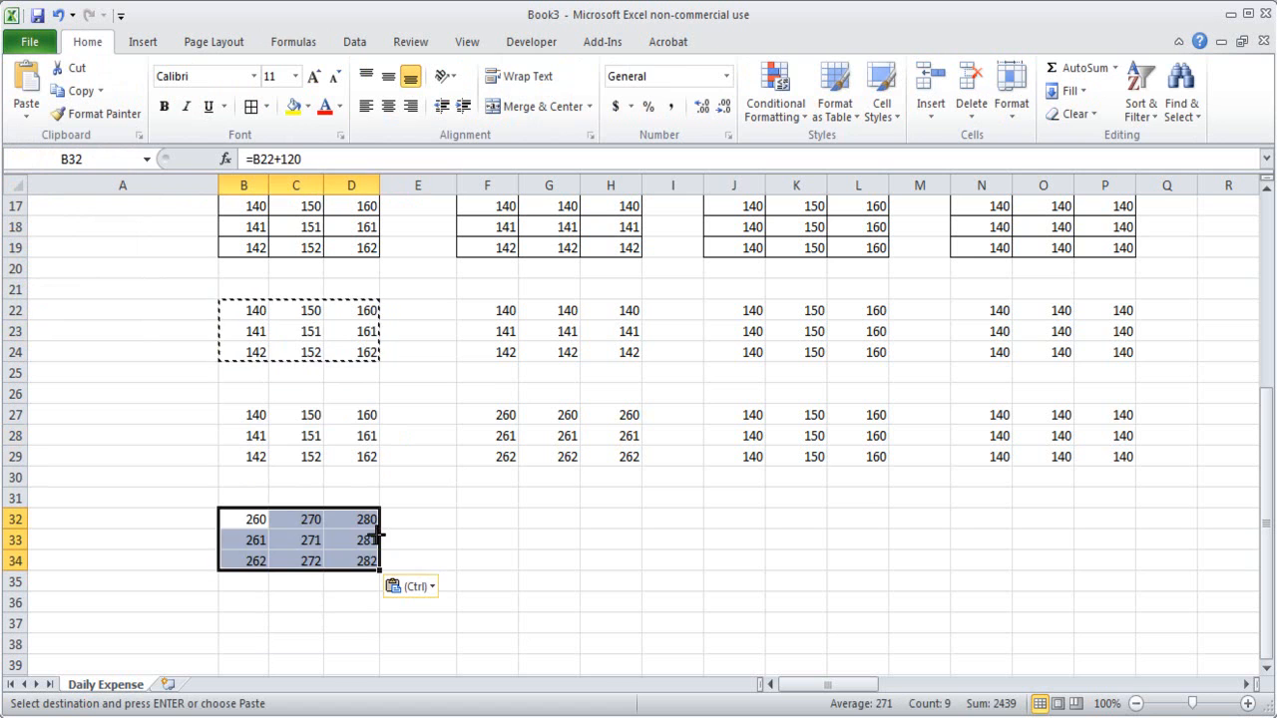
Inspect the pasted formulas in B32 and B33 without changing them, and select the whole block B32:D34.
click(246, 547)
click(249, 519)
key(F2)
double_click(253, 541)
key(Escape)
click(462, 564)
drag(254, 518, 365, 567)
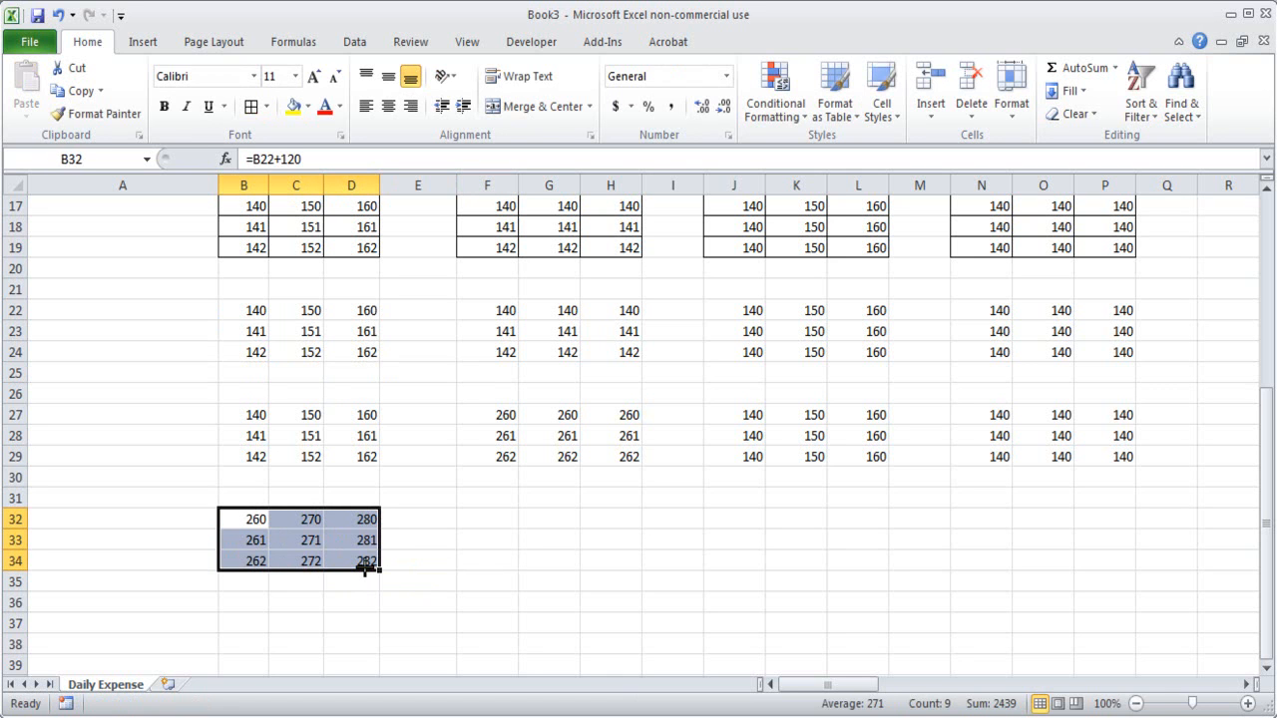
scroll(365, 566, up, 6)
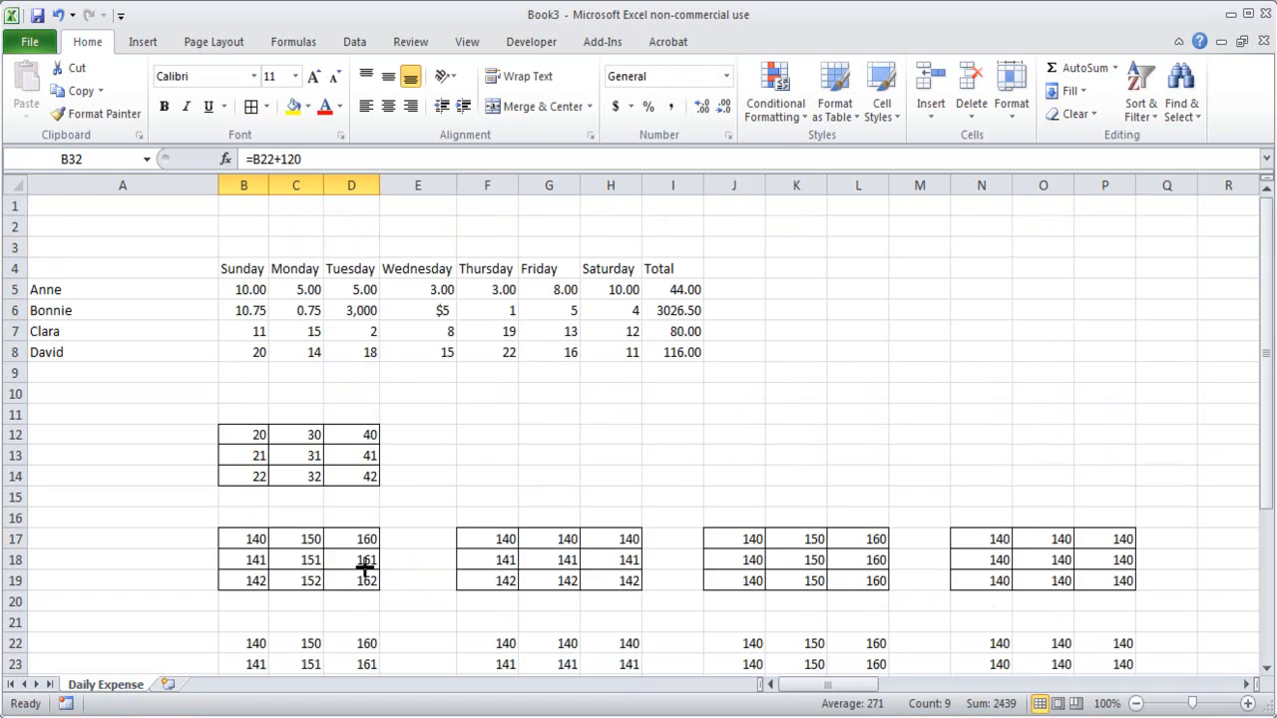
scroll(489, 470, down, 4)
scroll(491, 471, up, 4)
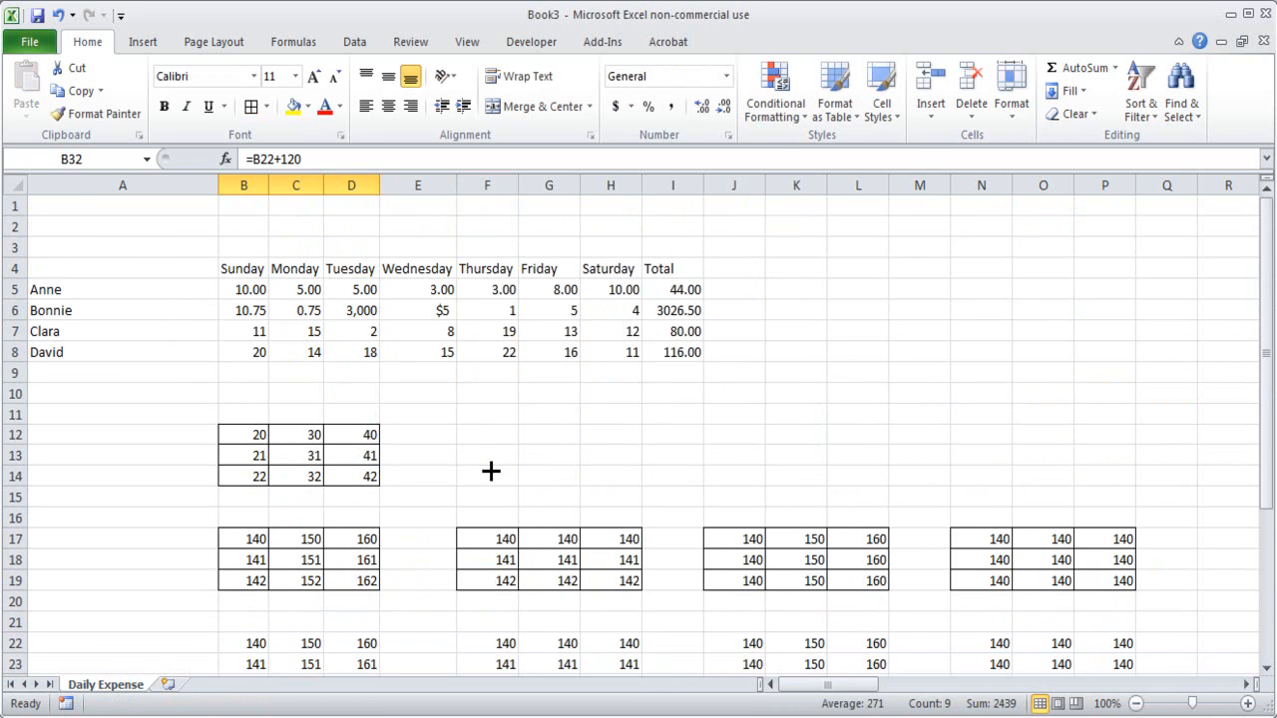